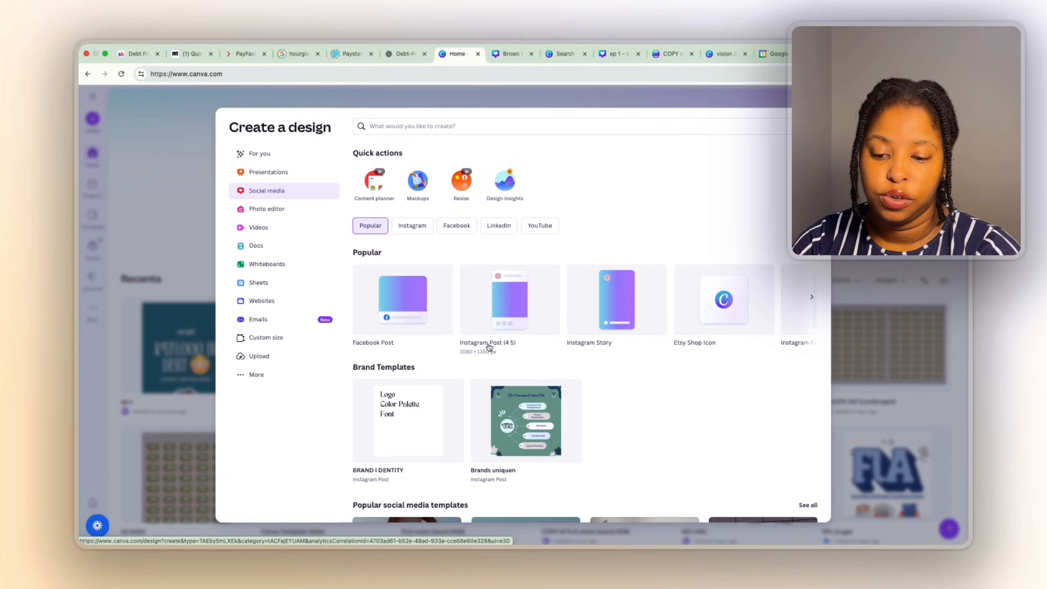
Create a blank Instagram Post (4:5) design and scroll through the template ideas.
left_click(511, 323)
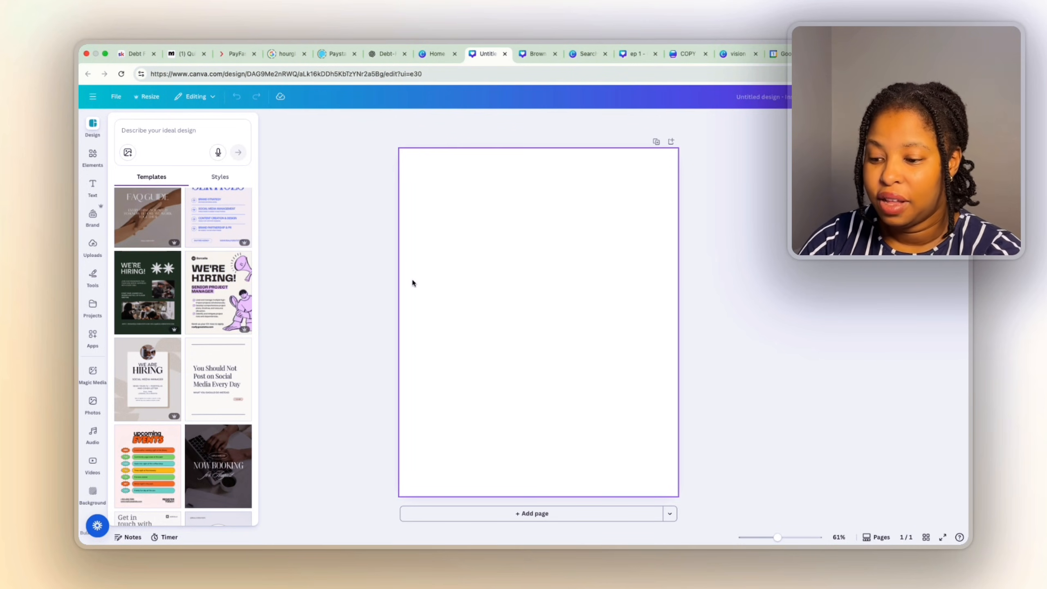
scroll(184, 420, "down", 5)
scroll(183, 421, "down", 2)
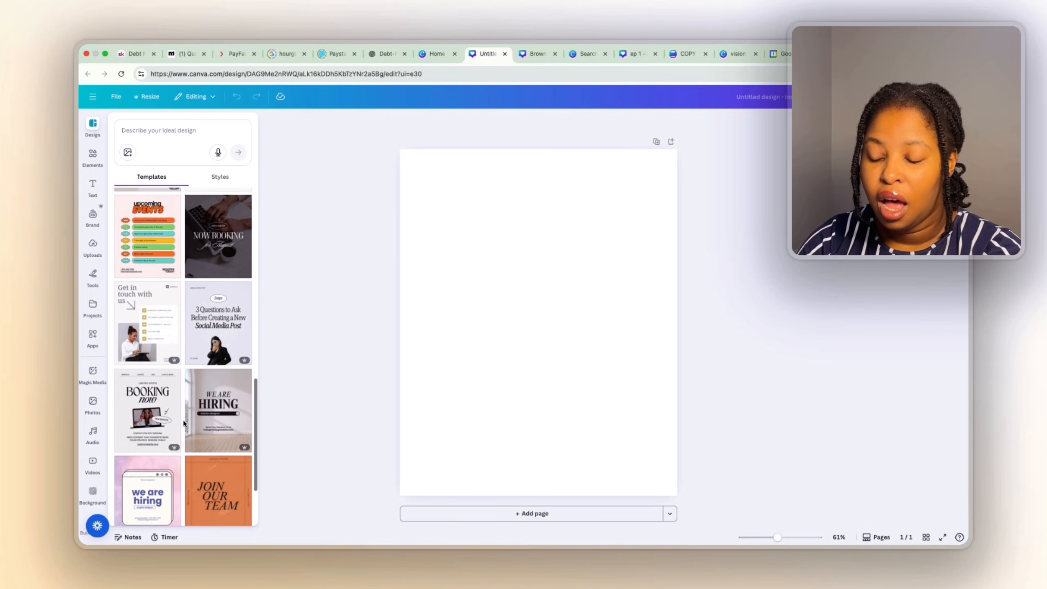
scroll(184, 422, "down", 8)
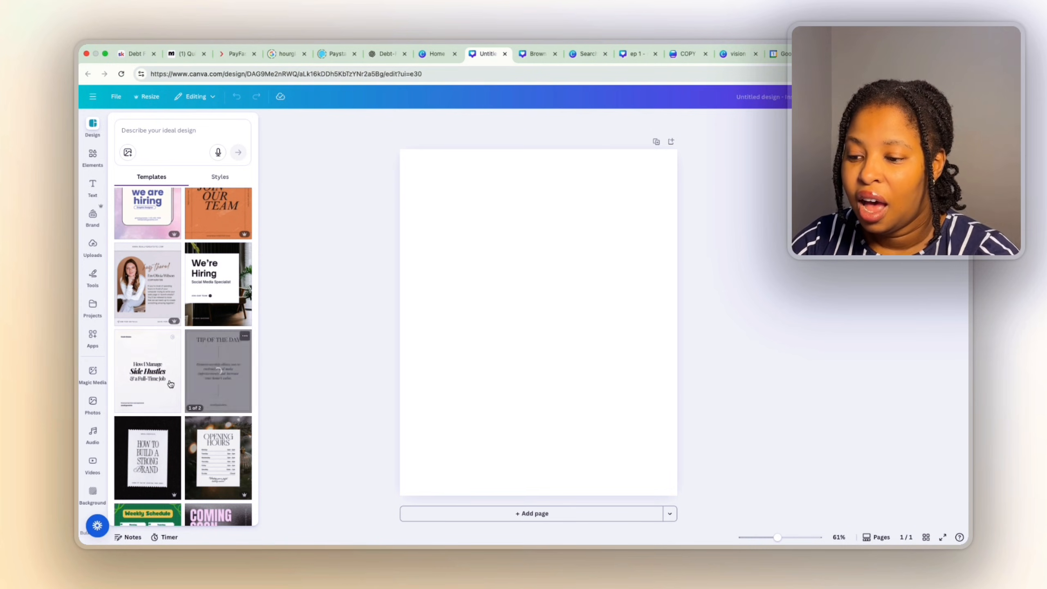
scroll(184, 423, "down", 5)
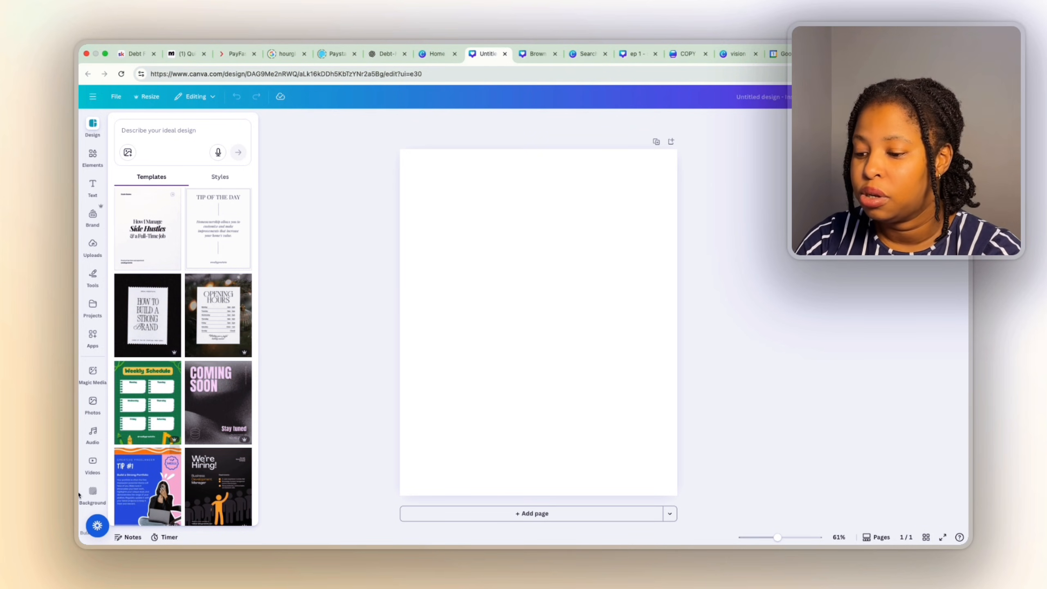
Open the stock photo library, then check Uploads and cancel the file upload.
left_click(92, 401)
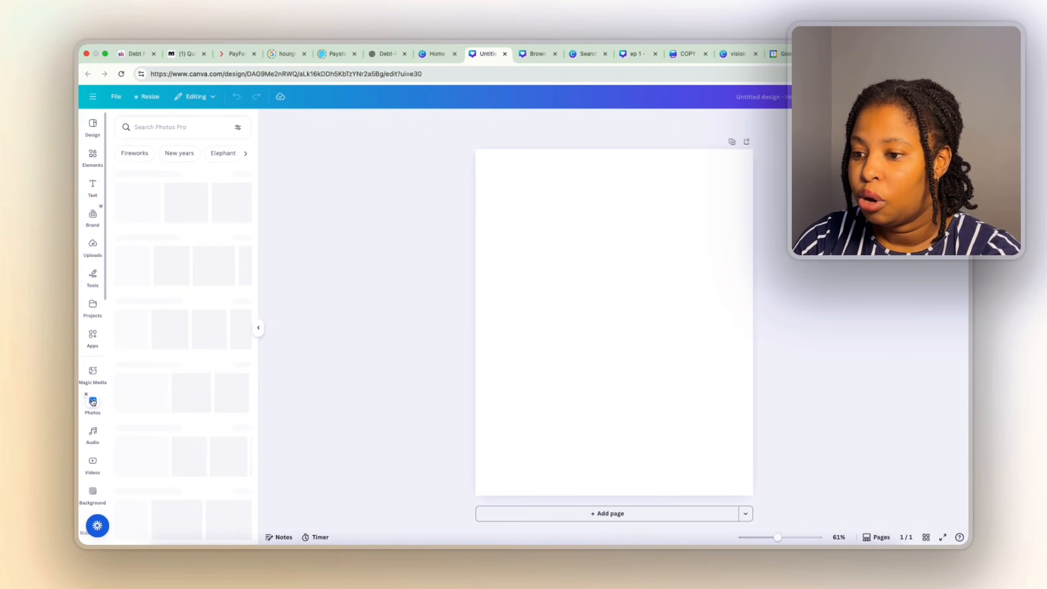
left_click(155, 127)
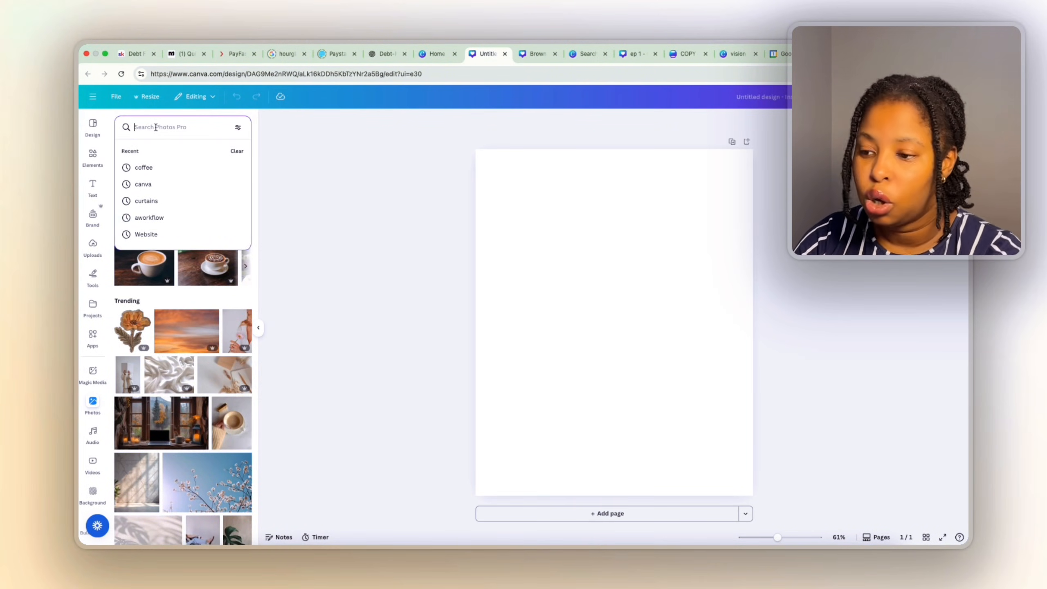
left_click(95, 408)
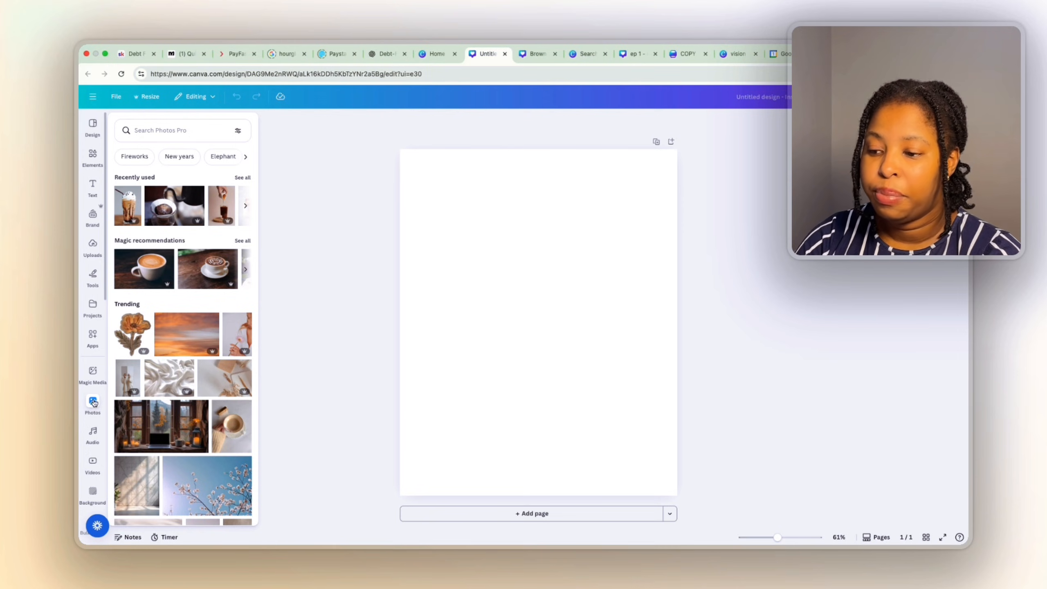
left_click(95, 248)
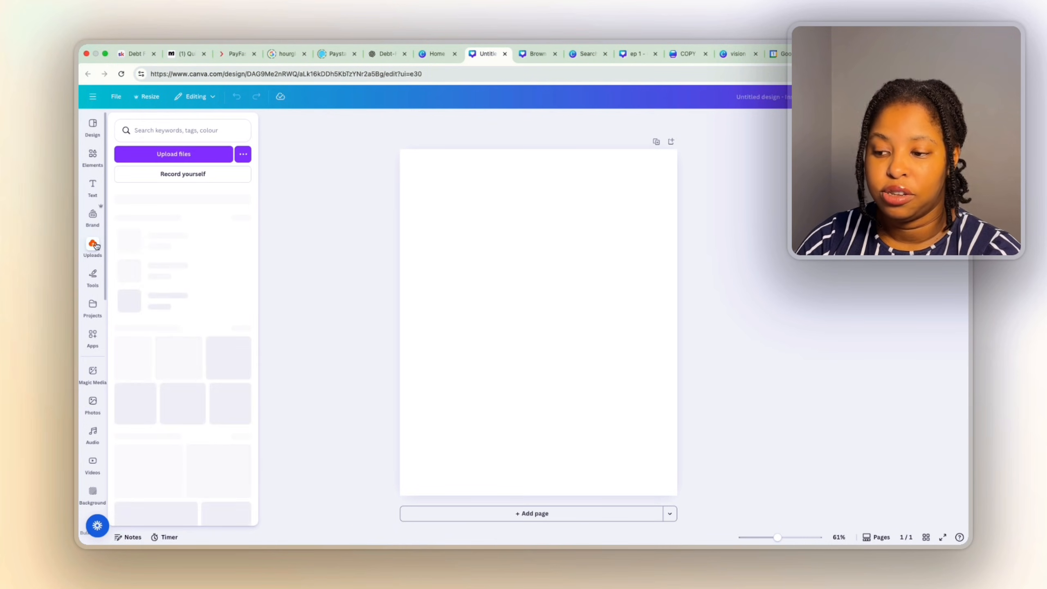
left_click(166, 153)
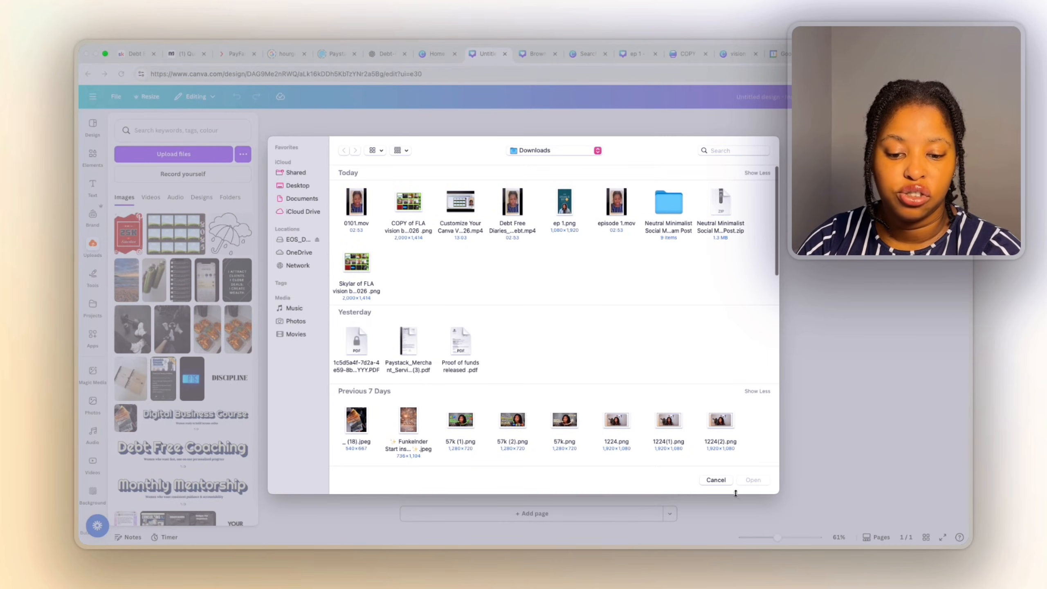
left_click(724, 481)
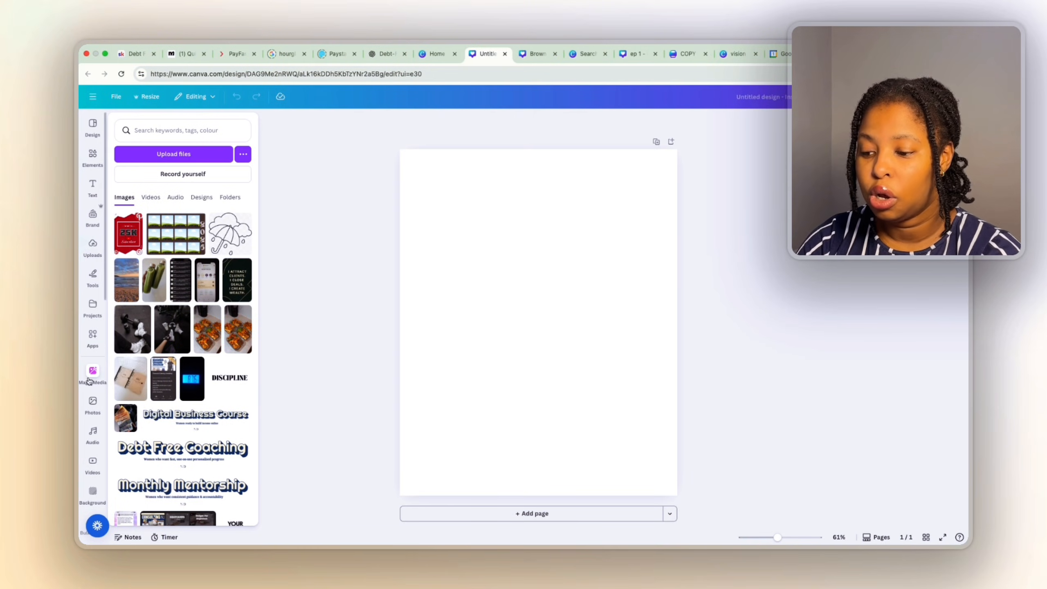
Search stock photos for 'nails' and pick the pink-gloves nail-lamp photo.
left_click(93, 404)
left_click(160, 129)
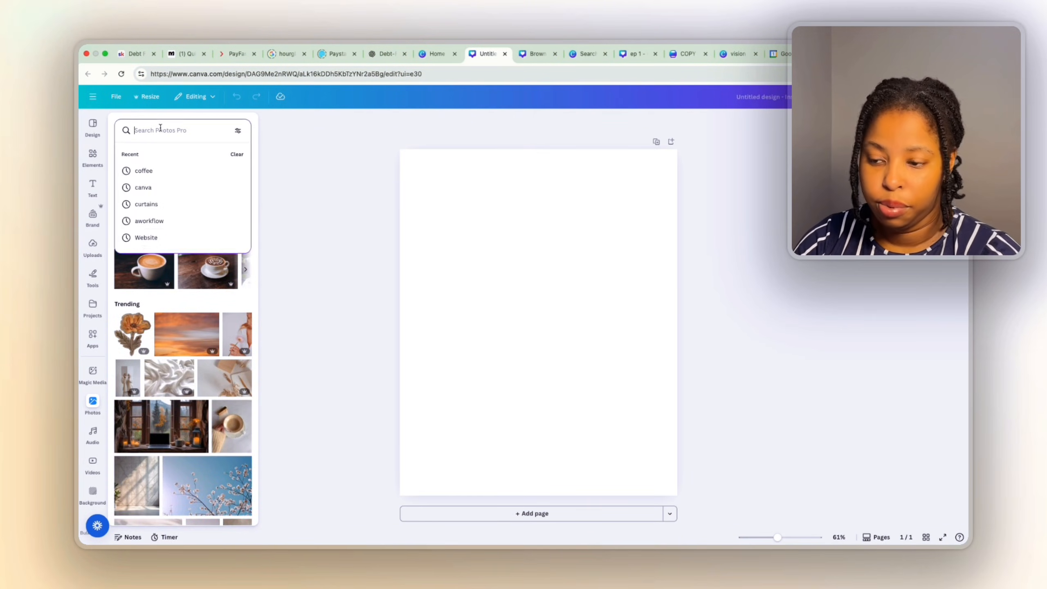
type("nails")
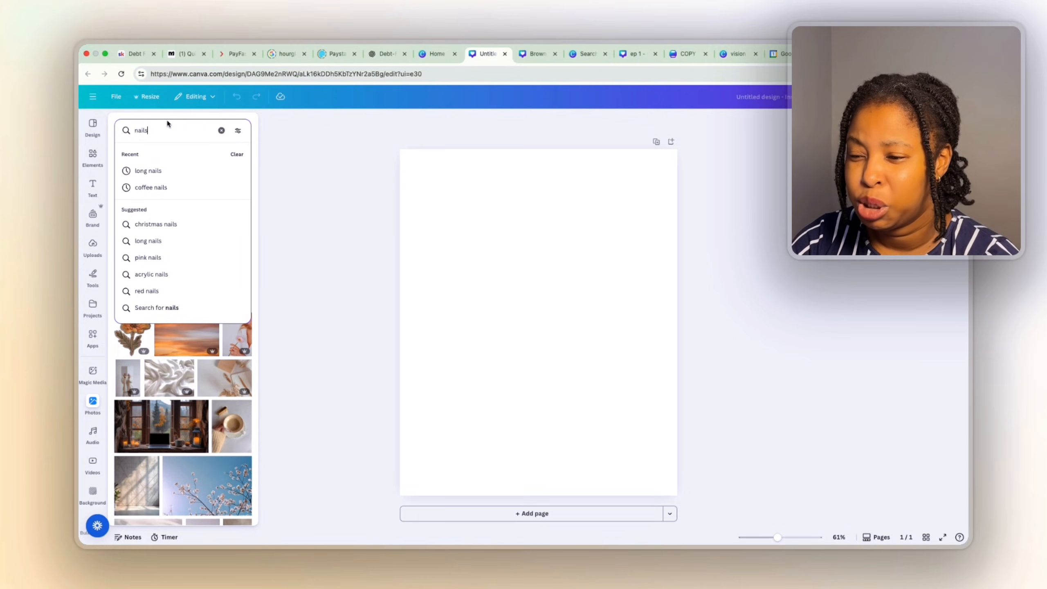
key("Return")
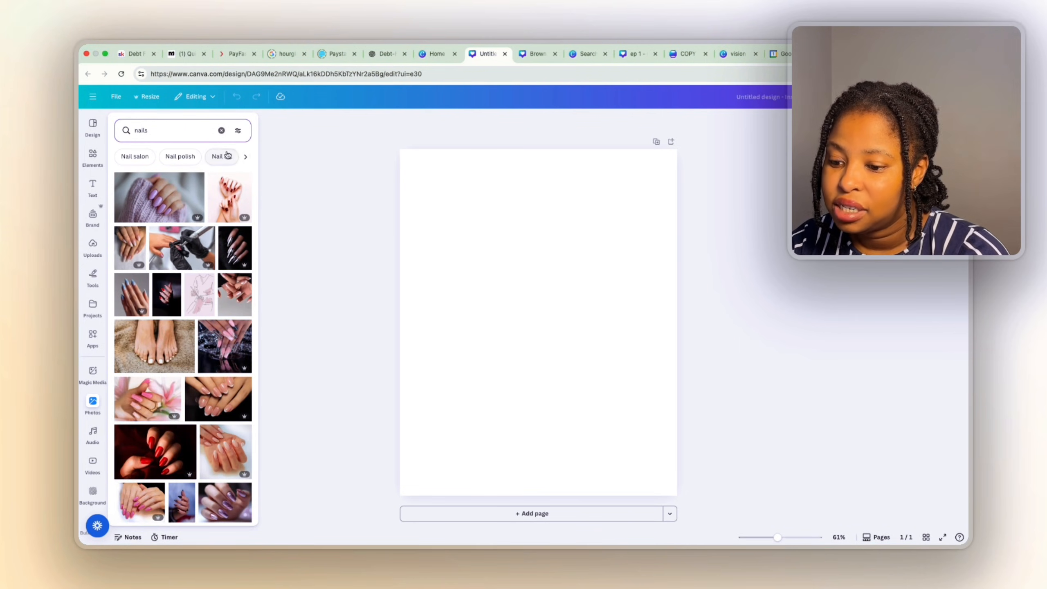
scroll(242, 431, "down", 6)
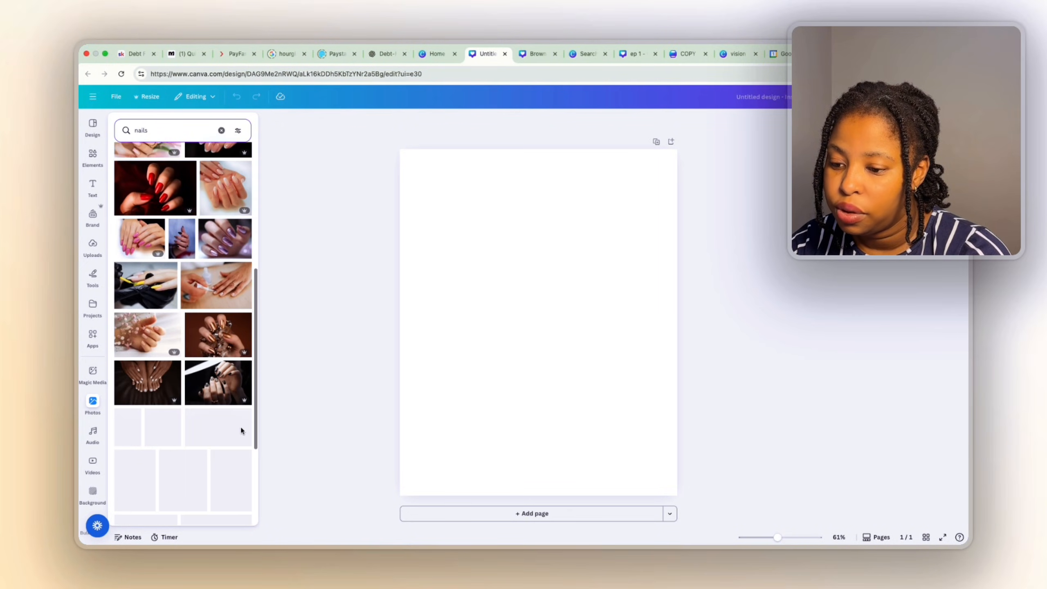
scroll(195, 435, "down", 1)
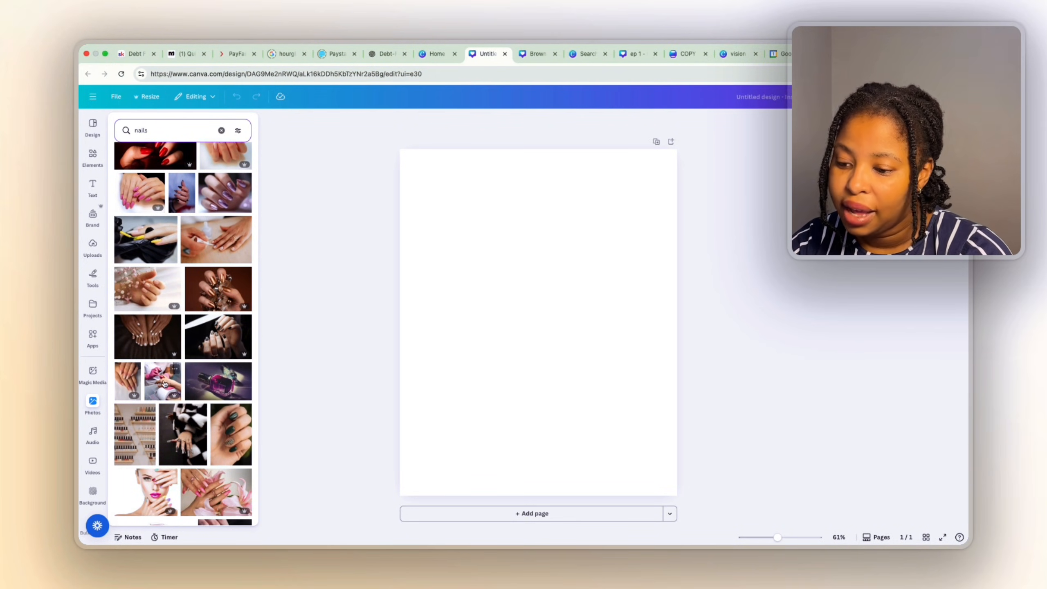
left_click(172, 372)
Place the pink-gloves nail-lamp photo, then stretch and crop it to cover the whole 1080 × 1350 page.
left_click(480, 361)
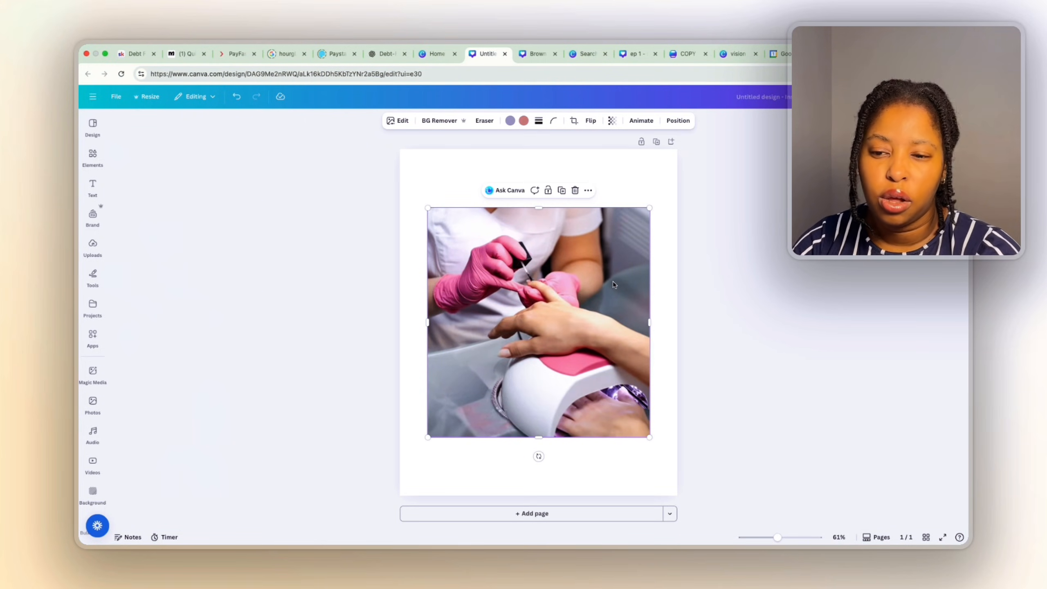
left_click_drag(612, 282, 588, 226)
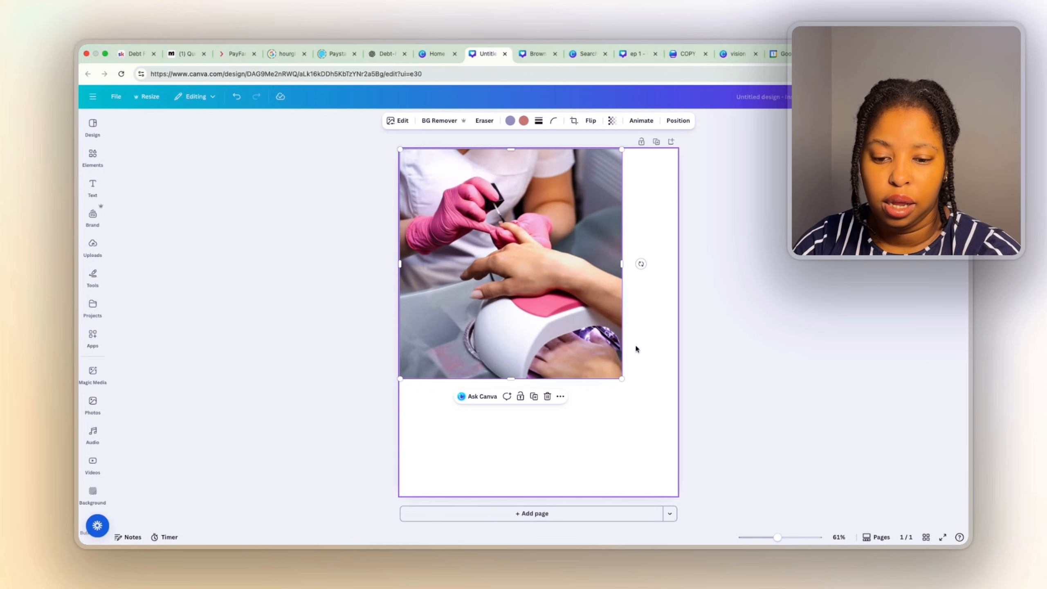
left_click_drag(621, 379, 694, 453)
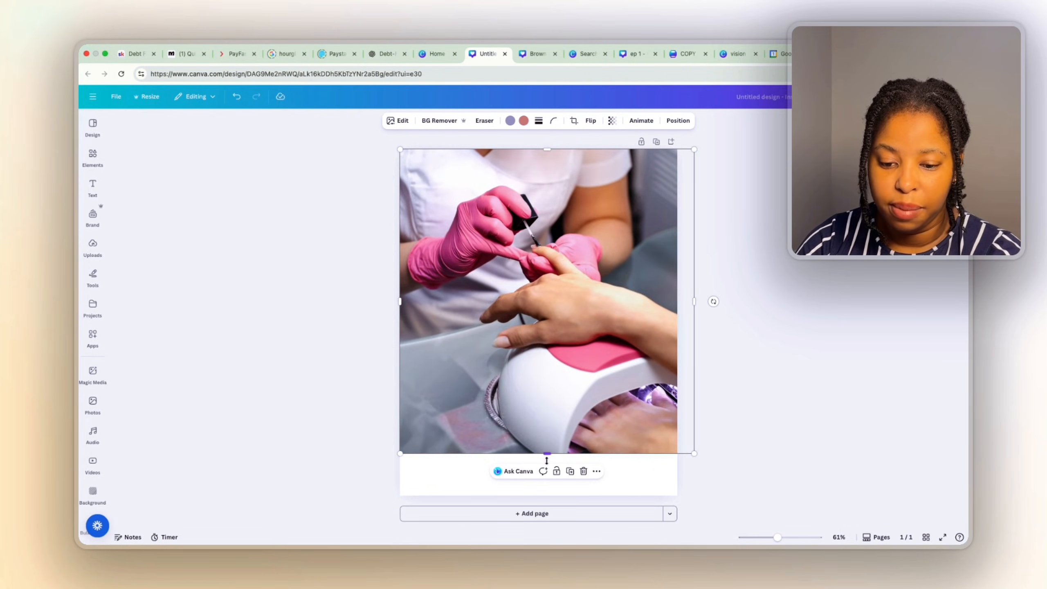
left_click_drag(546, 459, 546, 496)
double_click(590, 418)
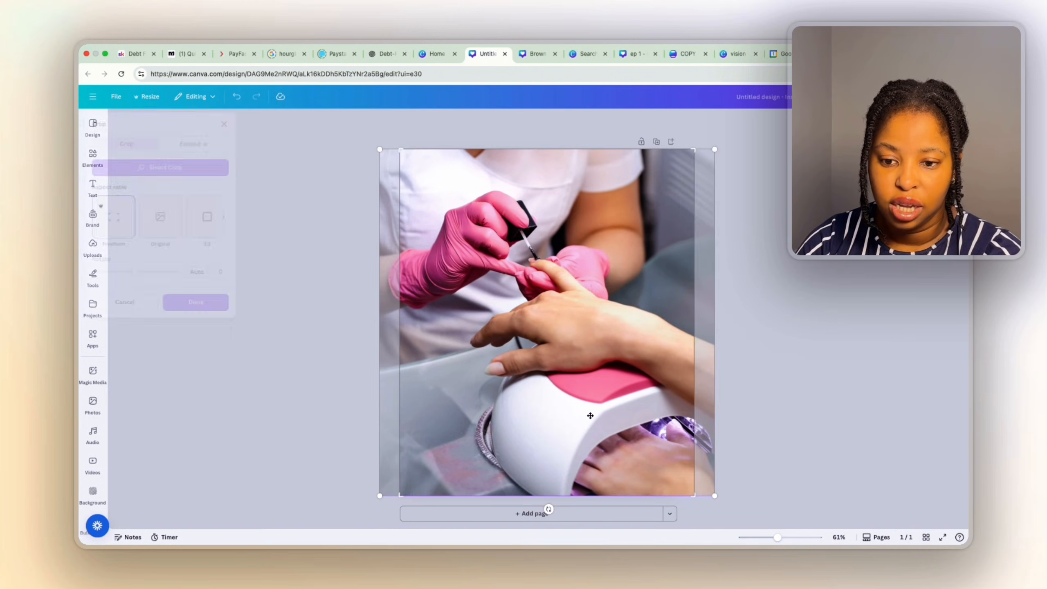
left_click_drag(590, 419, 559, 411)
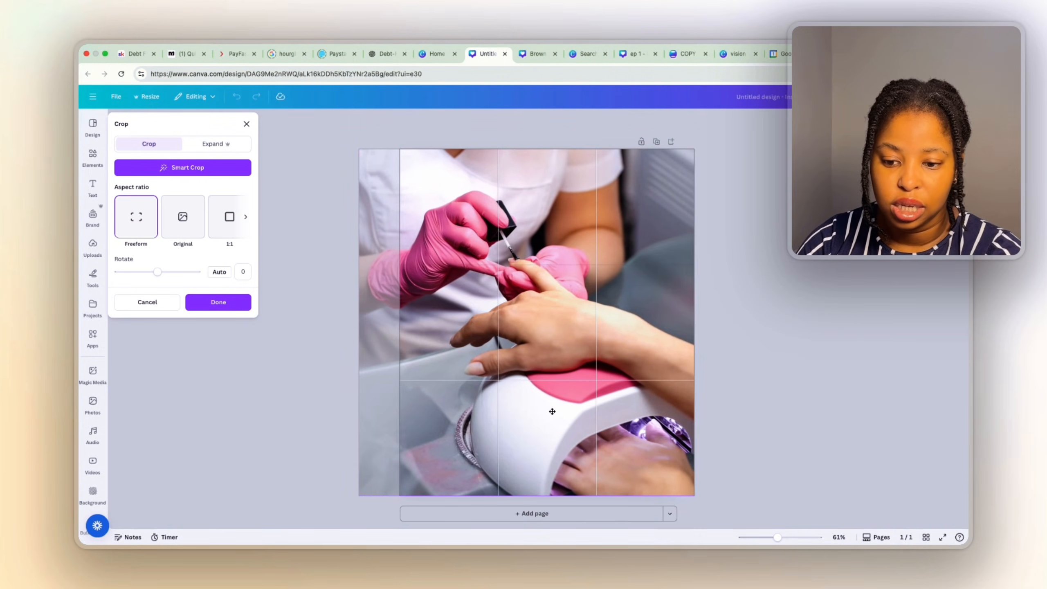
left_click(828, 355)
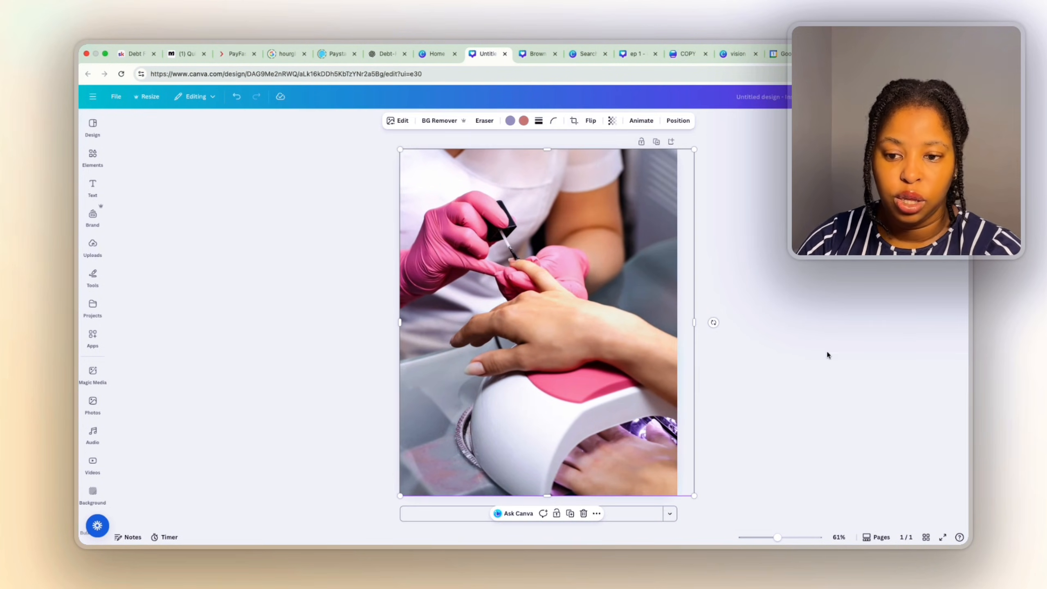
left_click(724, 339)
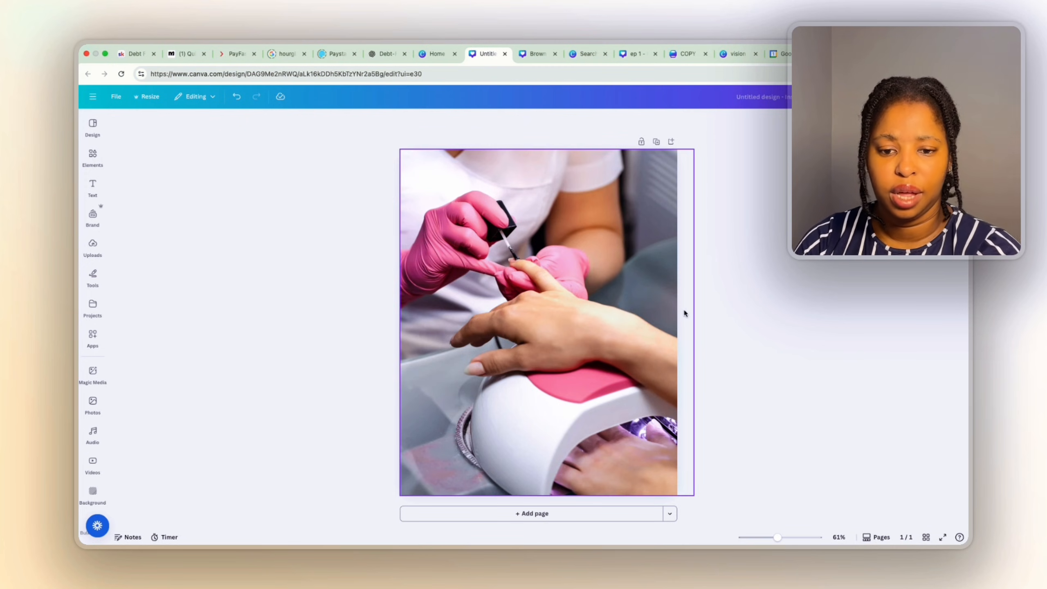
left_click(93, 158)
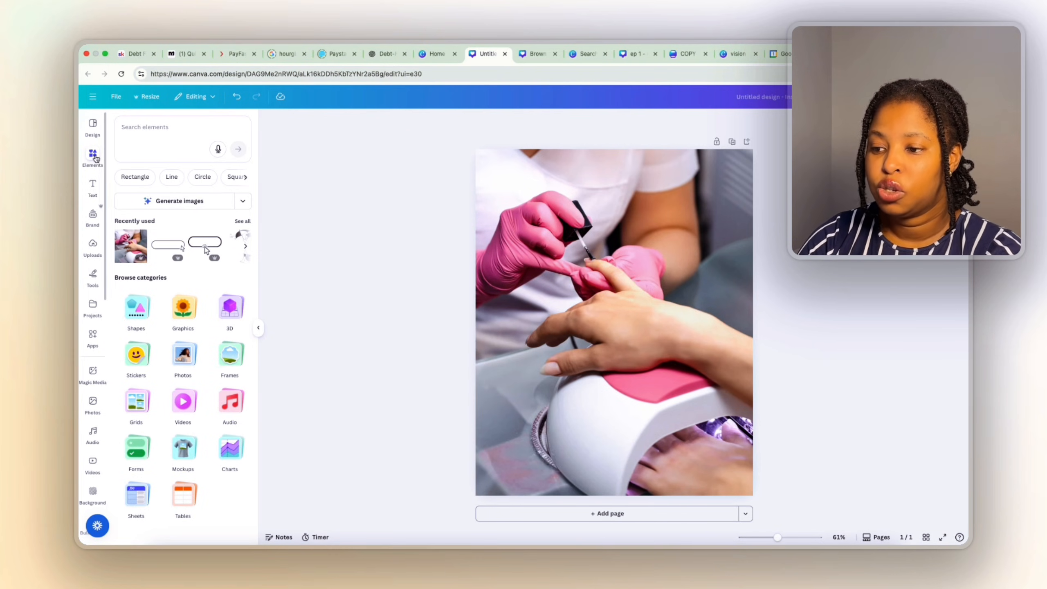
Add a square shape from Elements and stretch it over the whole photo.
left_click(95, 158)
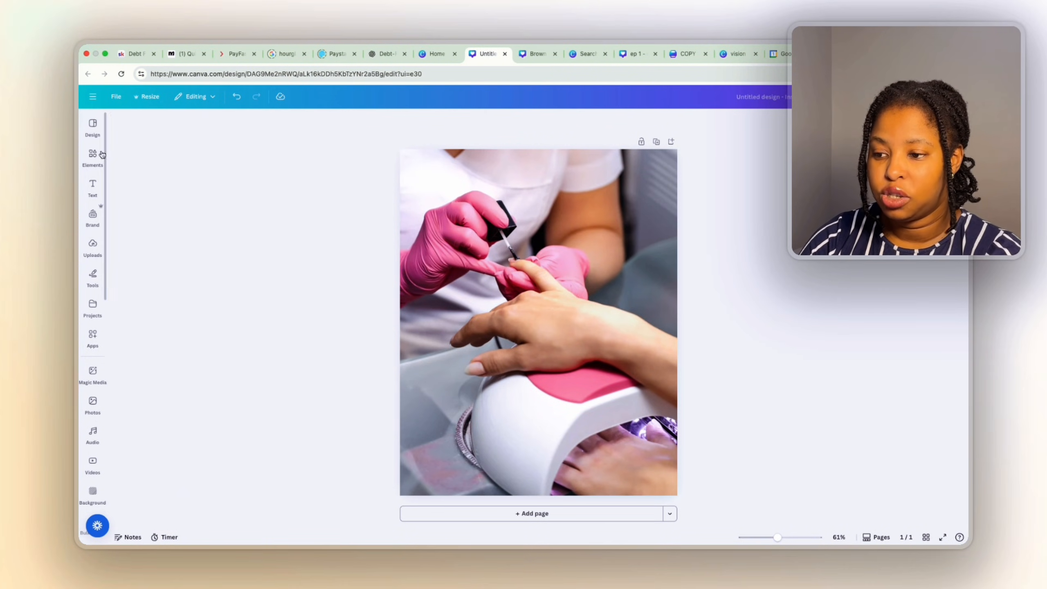
mouse_move(93, 155)
left_click(138, 314)
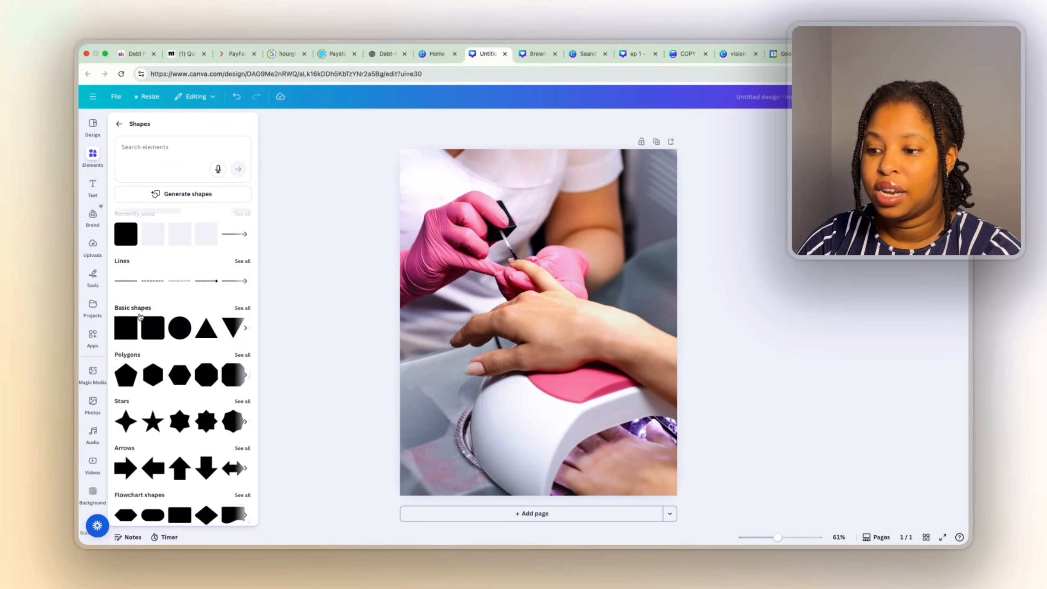
left_click(123, 335)
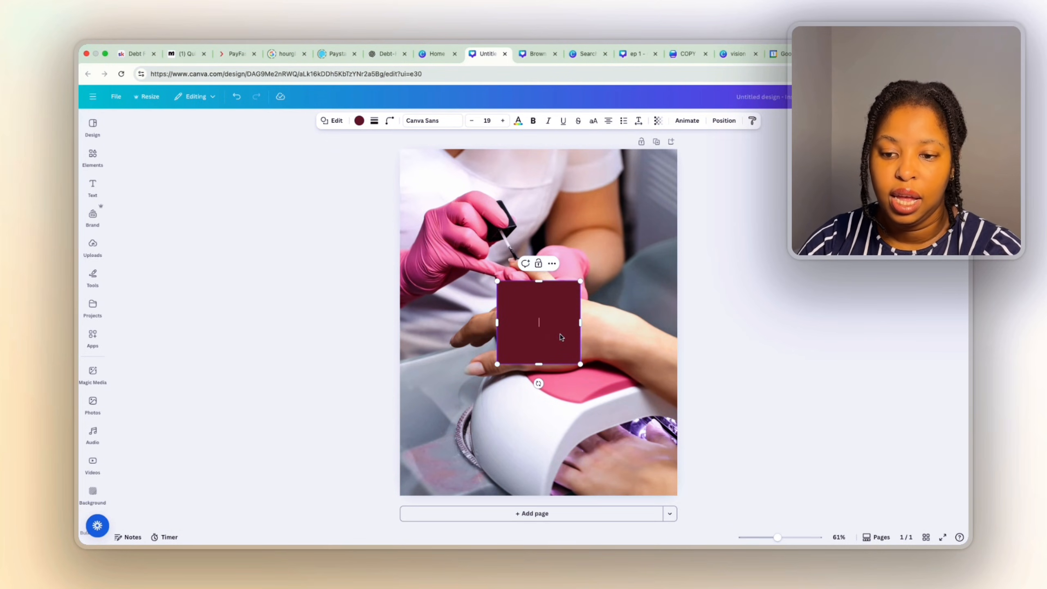
left_click_drag(560, 336, 677, 190)
left_click(478, 188)
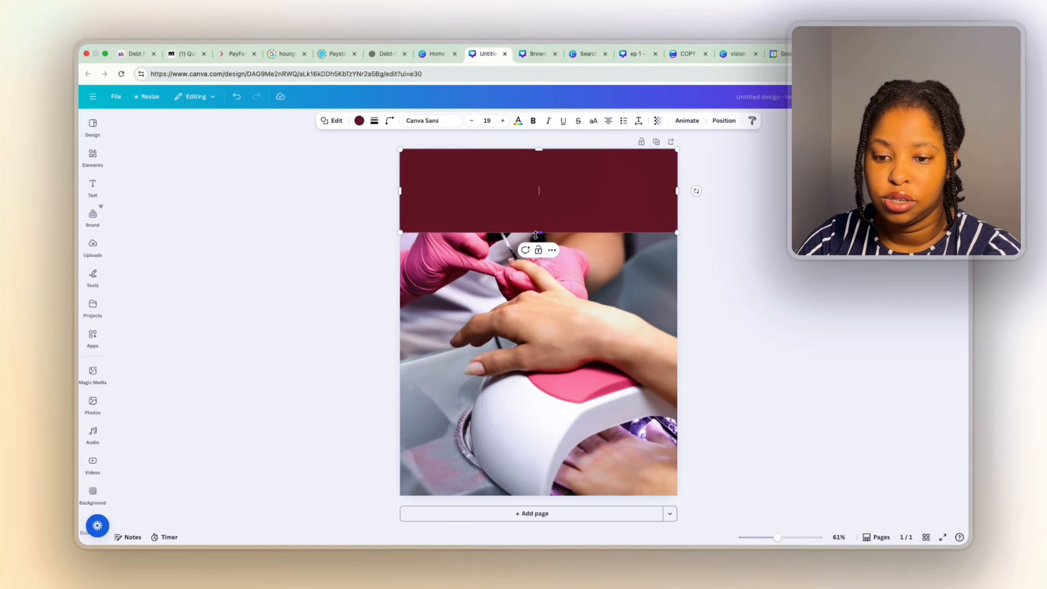
left_click_drag(535, 235, 535, 500)
Colour the square black and lower its transparency to about 36.
left_click(359, 120)
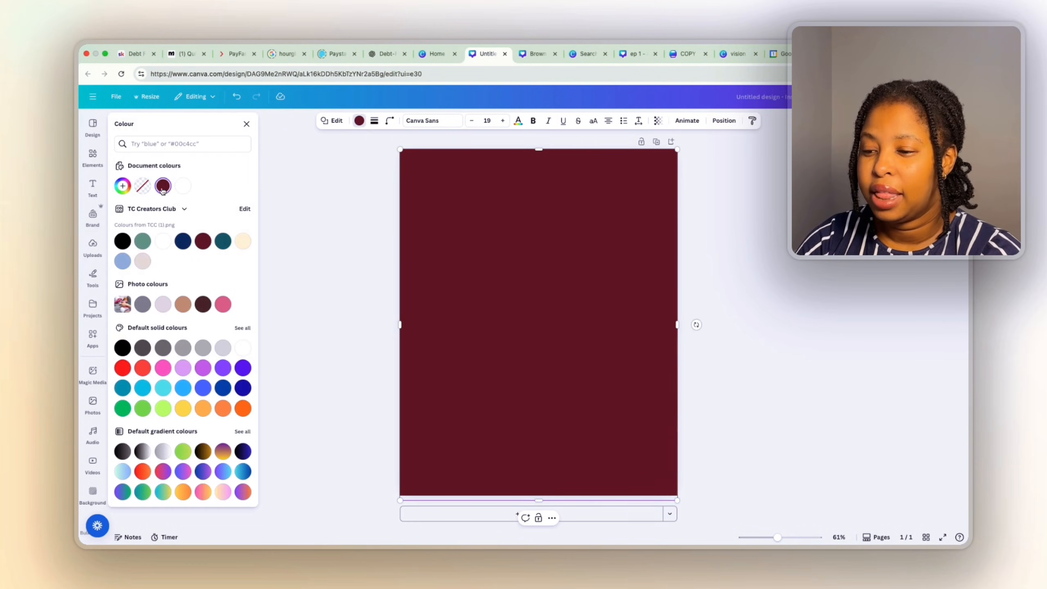
left_click(125, 243)
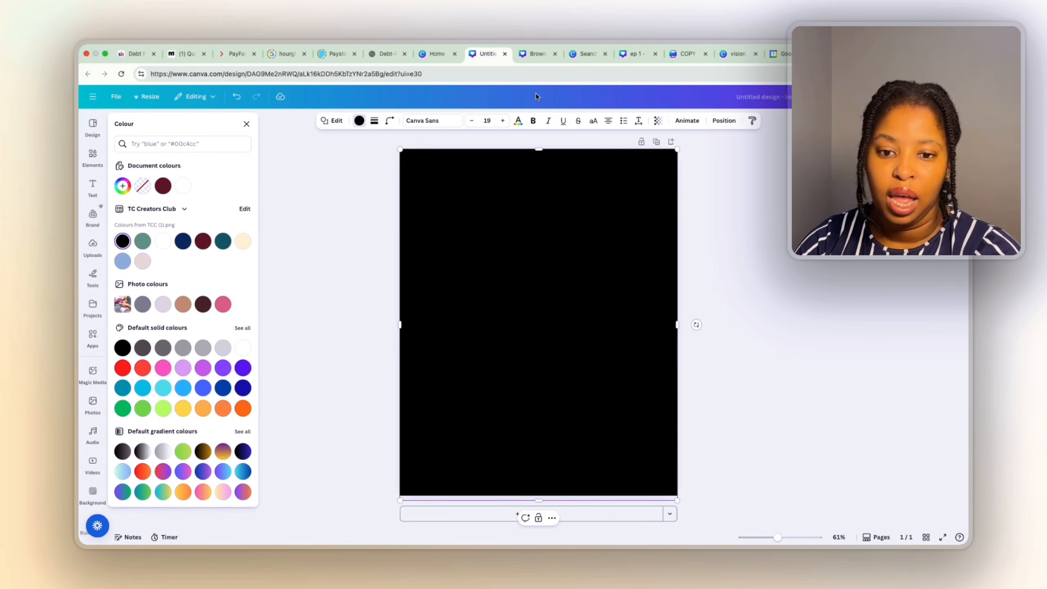
left_click(659, 124)
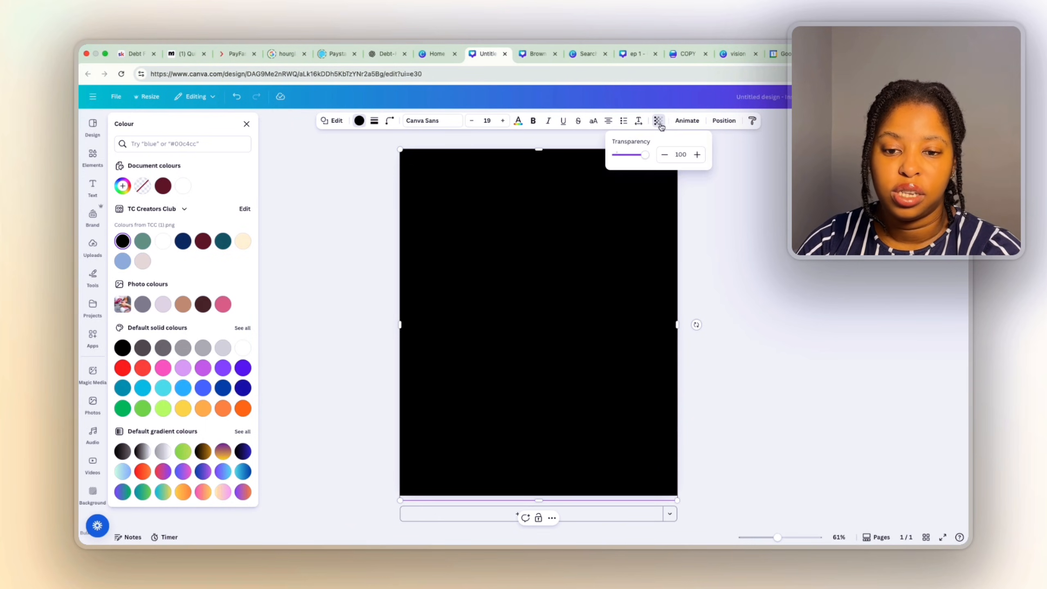
mouse_move(644, 155)
left_mouse_down()
mouse_move(622, 157)
mouse_move(632, 157)
left_mouse_up()
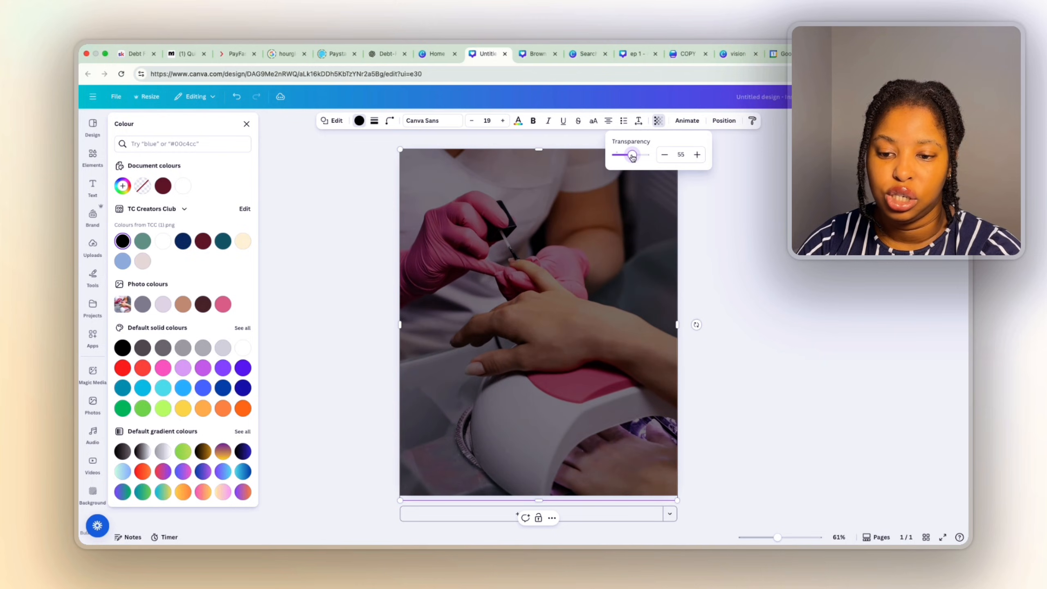
left_click(723, 274)
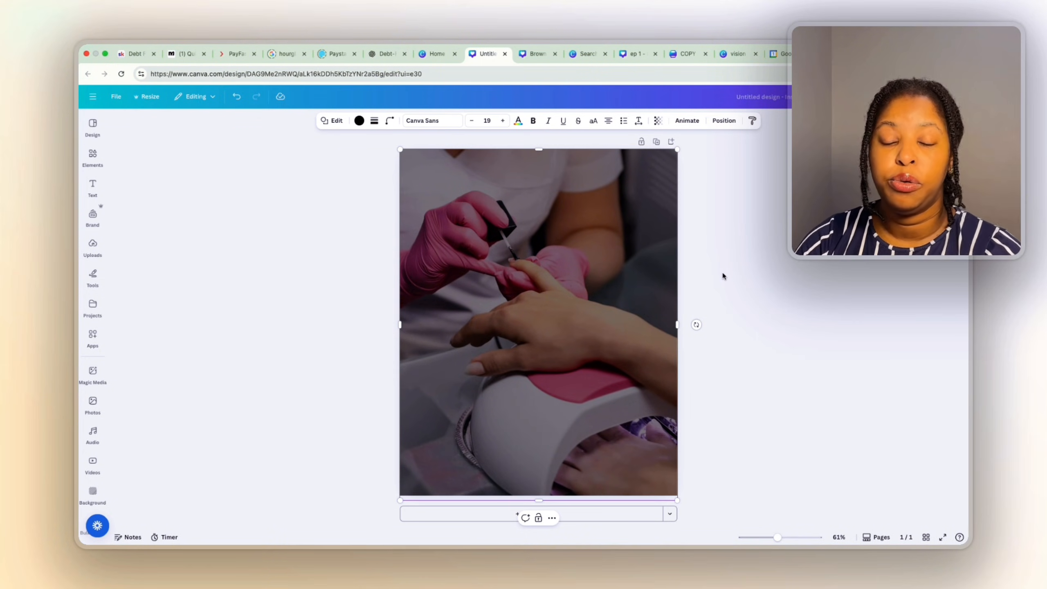
Lock the black overlay in place from its right-click menu.
left_click(696, 194)
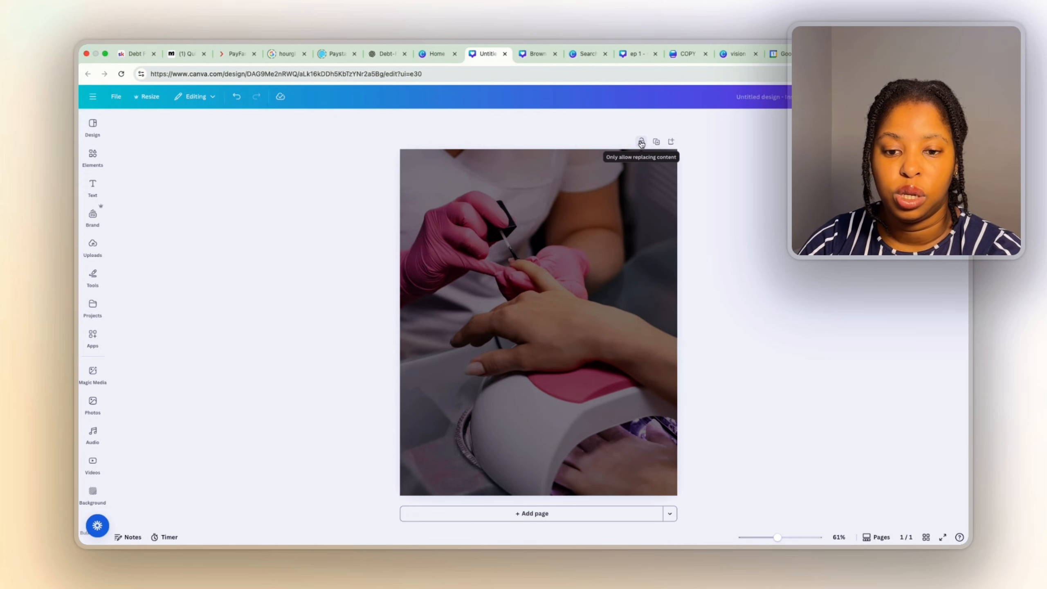
left_click(625, 216)
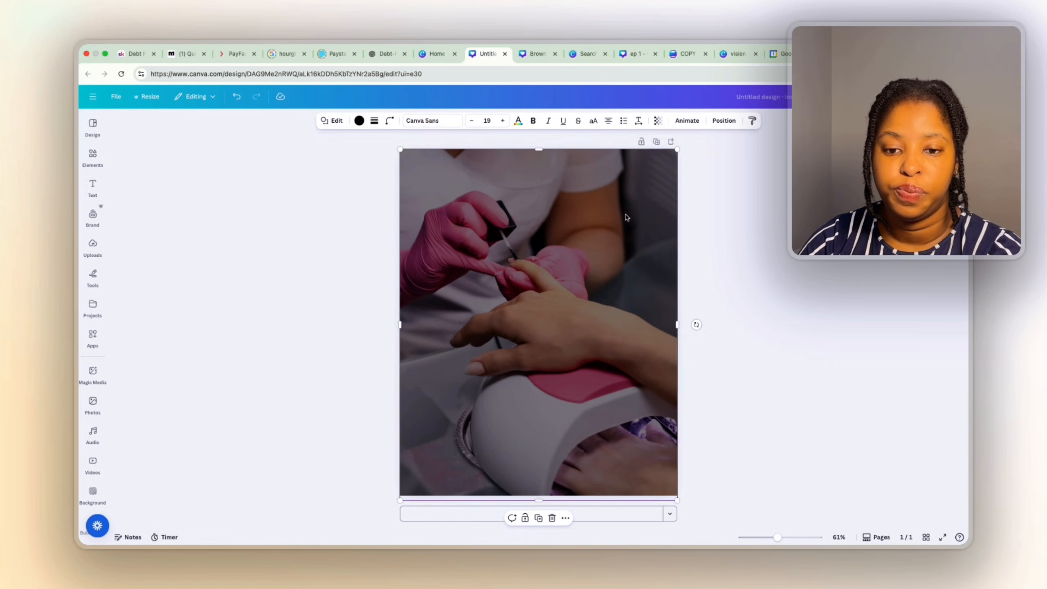
right_click(599, 276)
mouse_move(638, 382)
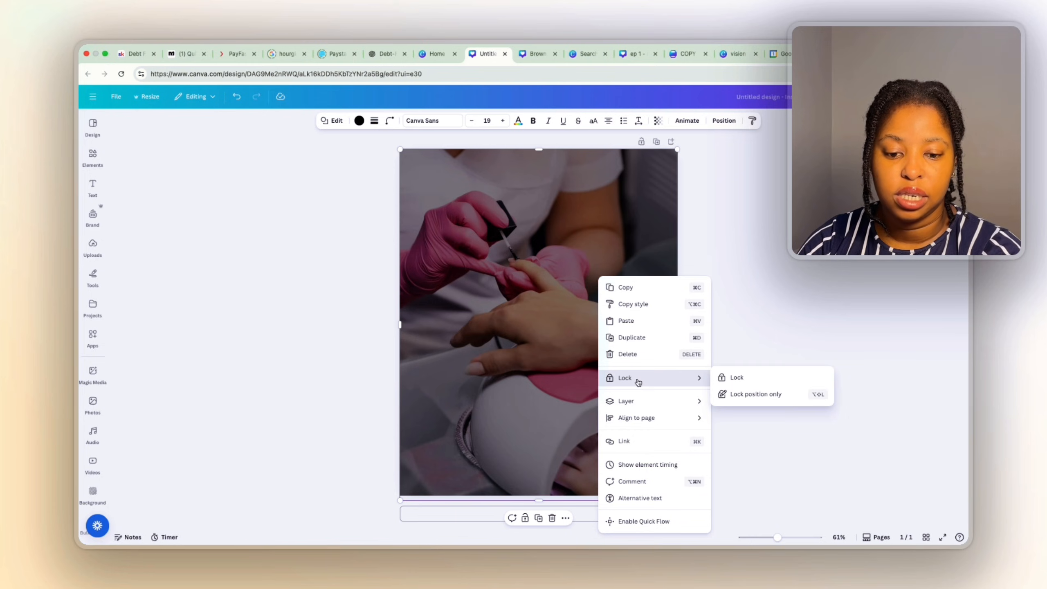
left_click(737, 374)
left_click(599, 248)
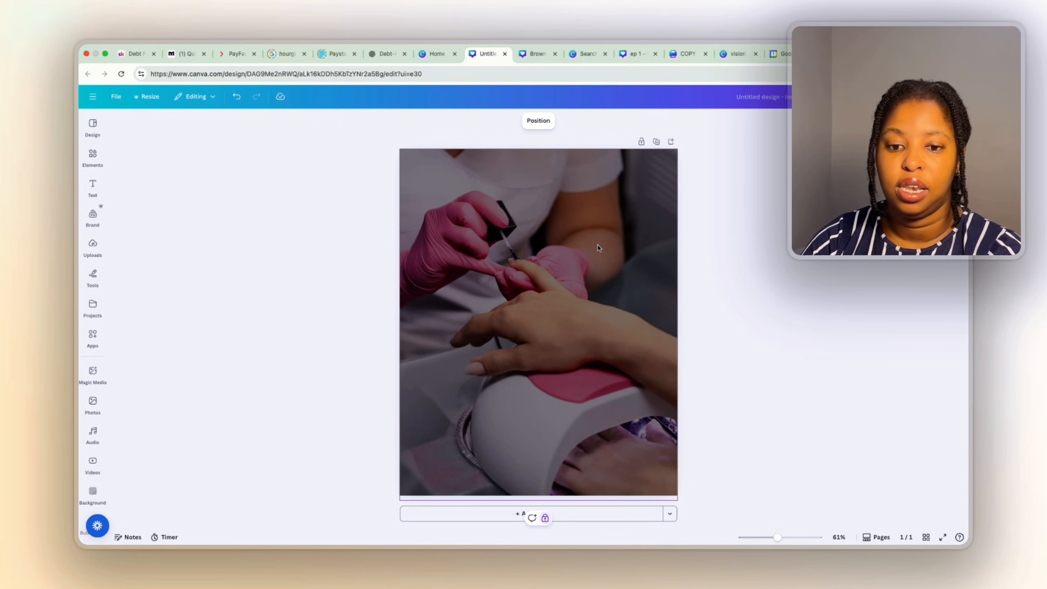
left_click(680, 238)
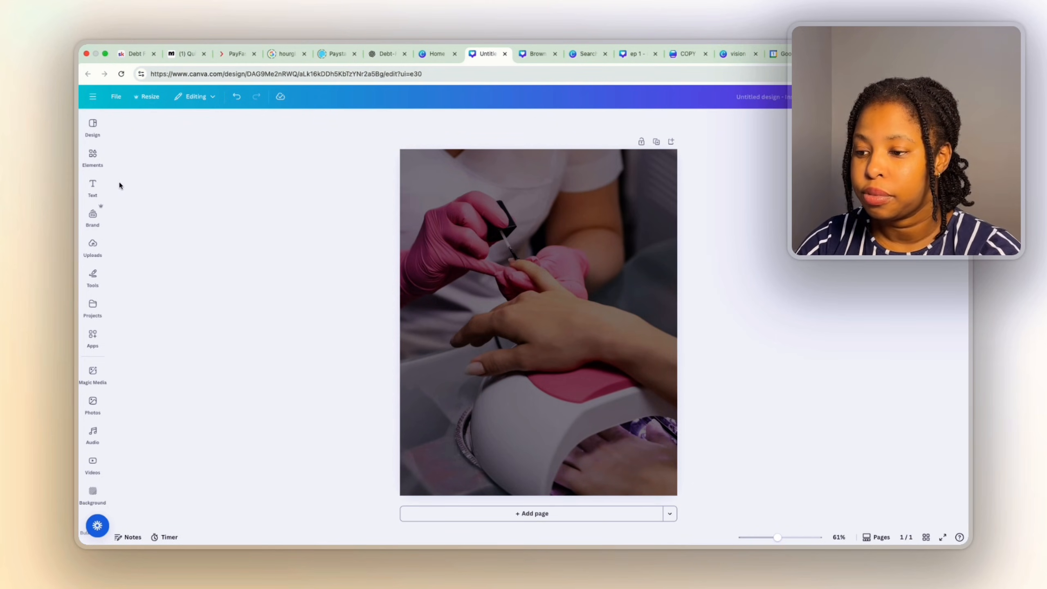
Bring up the Text panel in the left sidebar.
left_click(92, 155)
left_click(92, 276)
left_click(93, 186)
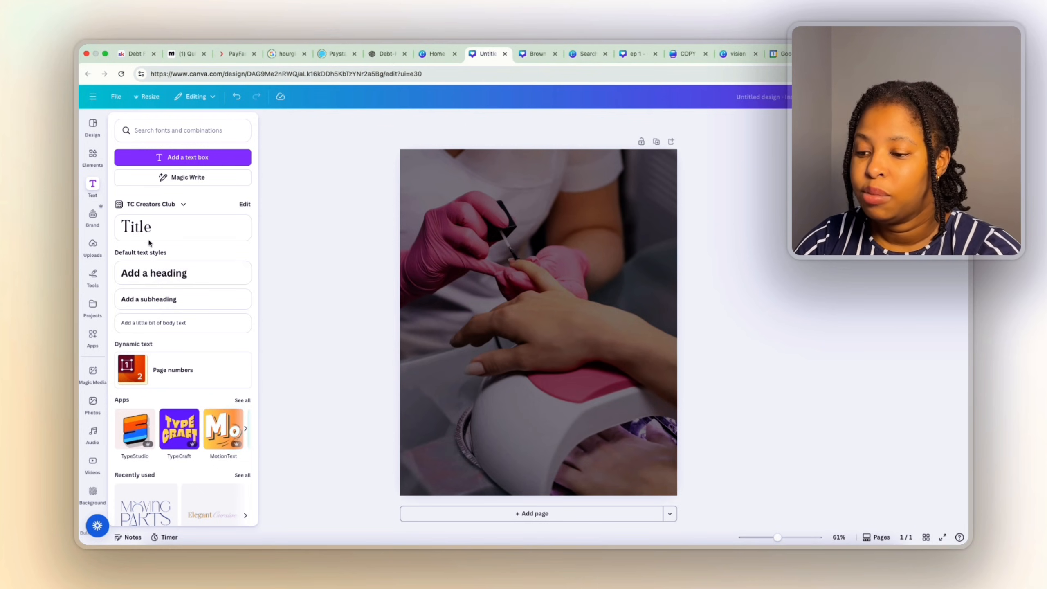
Add a heading reading 'Closed' and enlarge it across the photo.
left_click(149, 279)
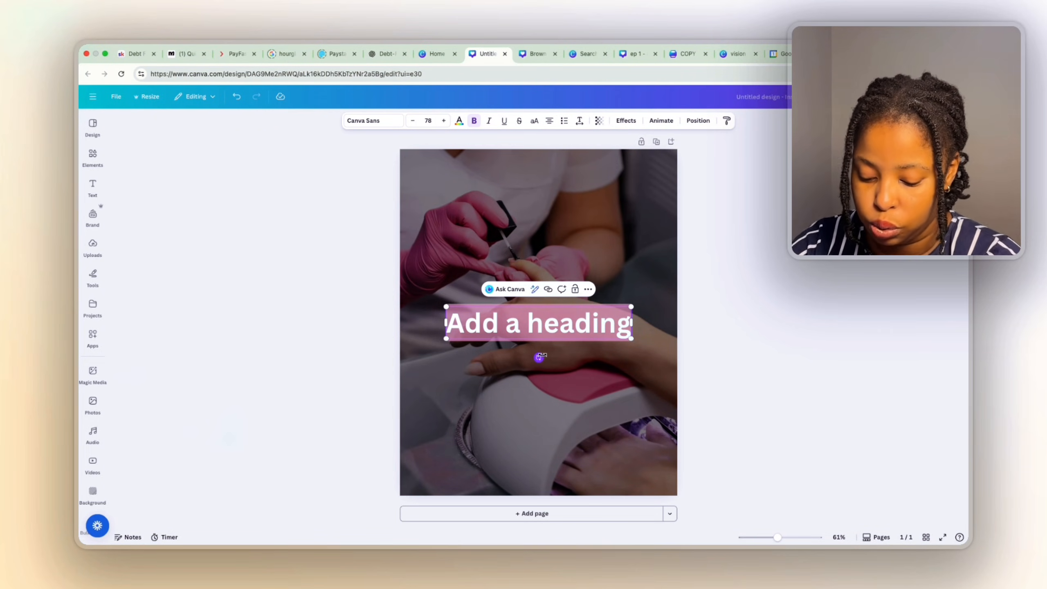
type("Closed")
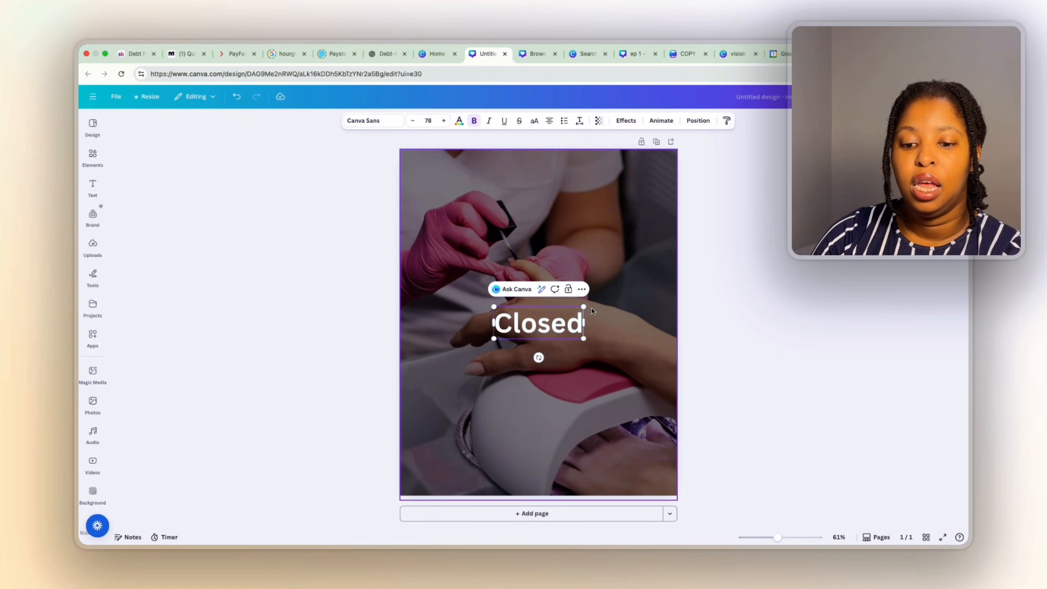
left_click_drag(583, 305, 692, 268)
left_click_drag(650, 316, 596, 298)
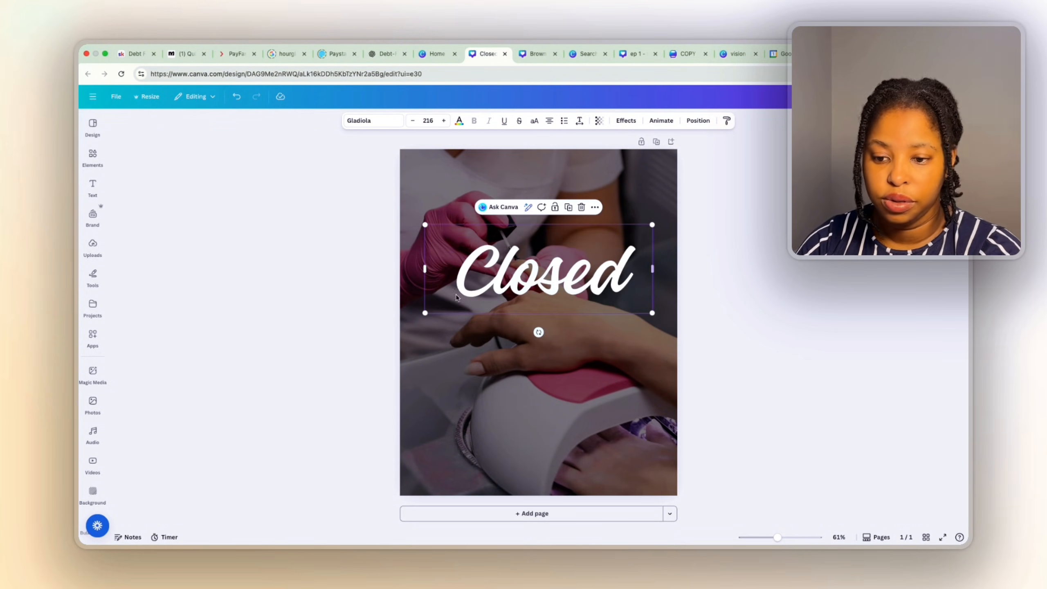
left_click_drag(426, 312, 391, 326)
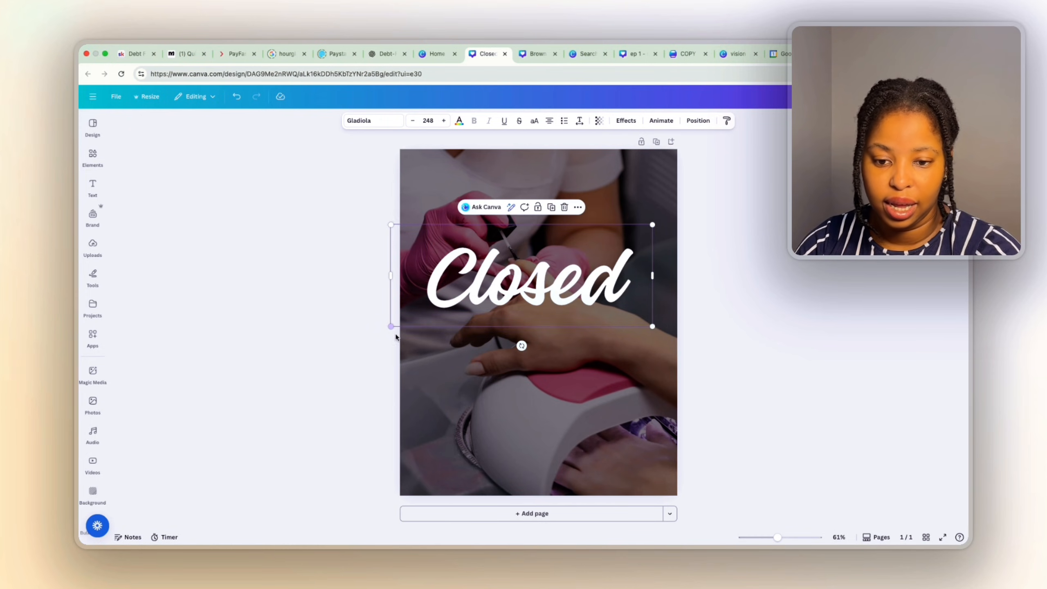
left_click_drag(654, 224, 677, 215)
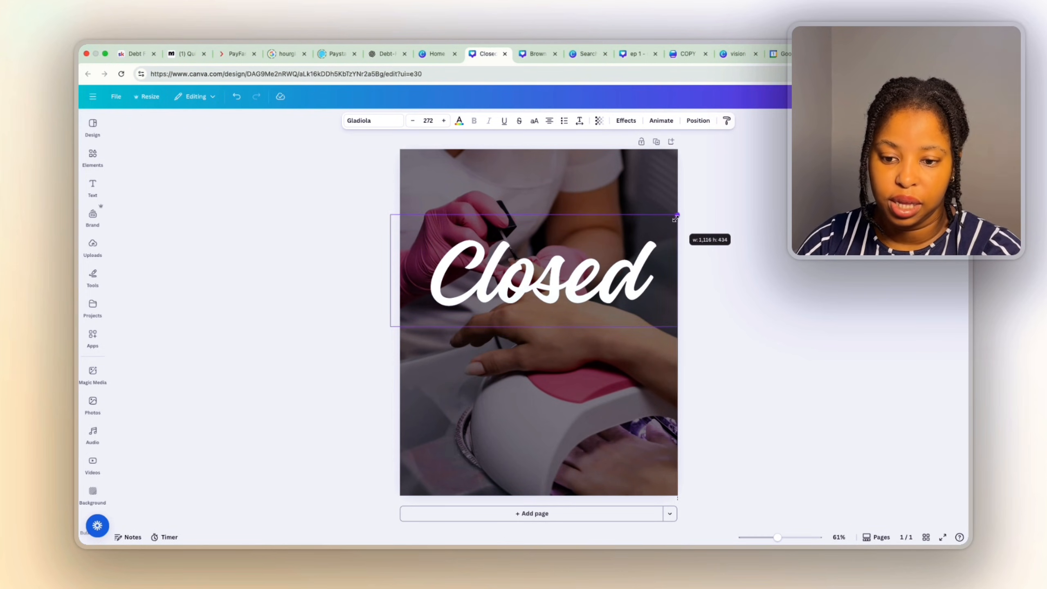
Lower the Closed heading slightly, narrow its box and re-centre it on the page.
left_click(717, 335)
left_click_drag(611, 279, 611, 292)
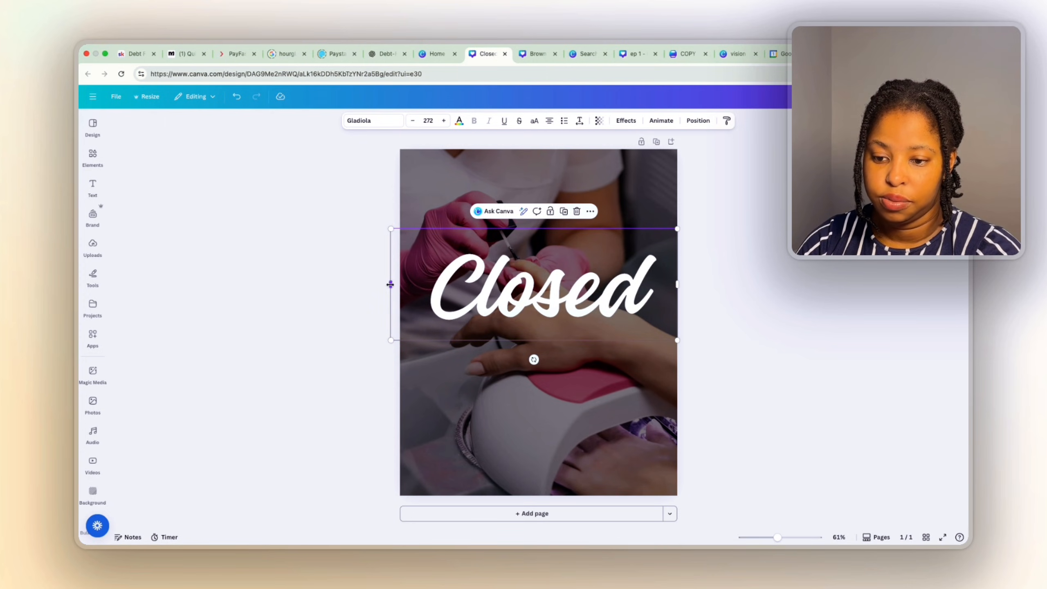
left_click_drag(390, 284, 414, 288)
left_click_drag(650, 300, 642, 301)
left_click(776, 367)
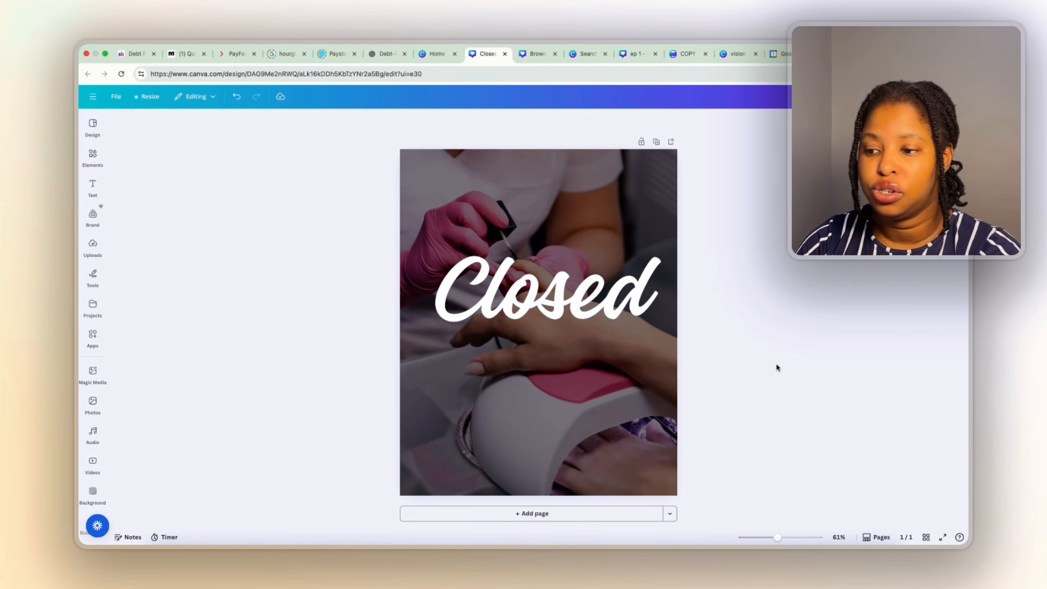
left_click(93, 187)
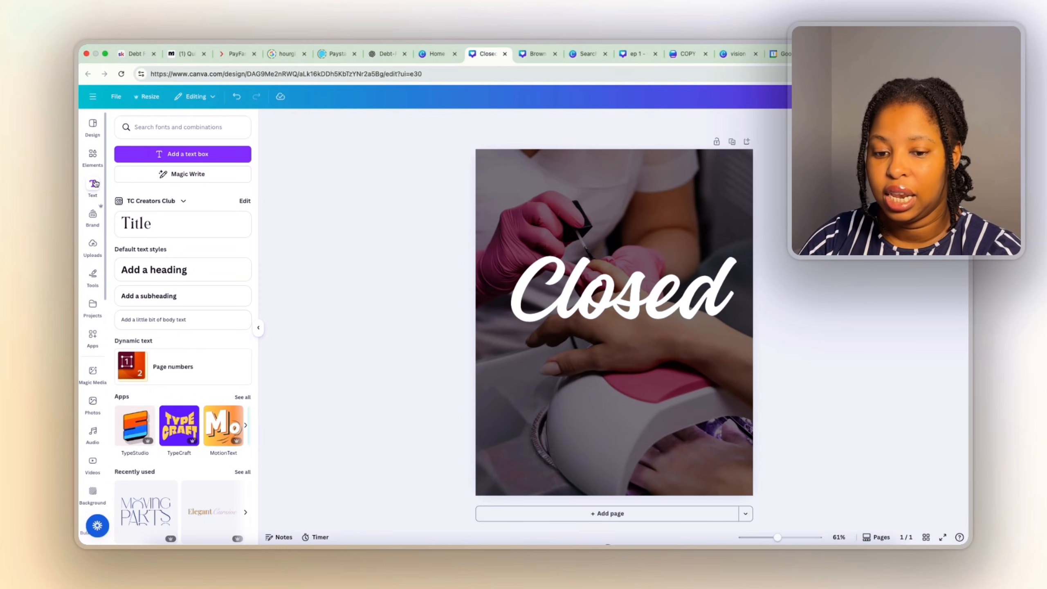
Add a subheading 'Sorry We Will' below Closed and turn Bold off.
left_click(197, 293)
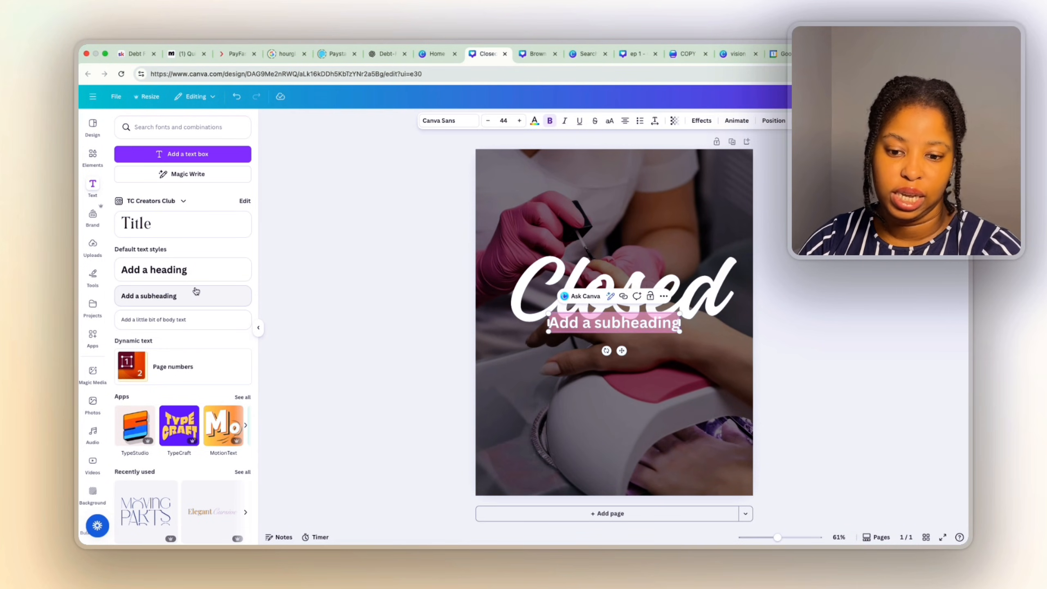
left_click_drag(622, 351, 630, 367)
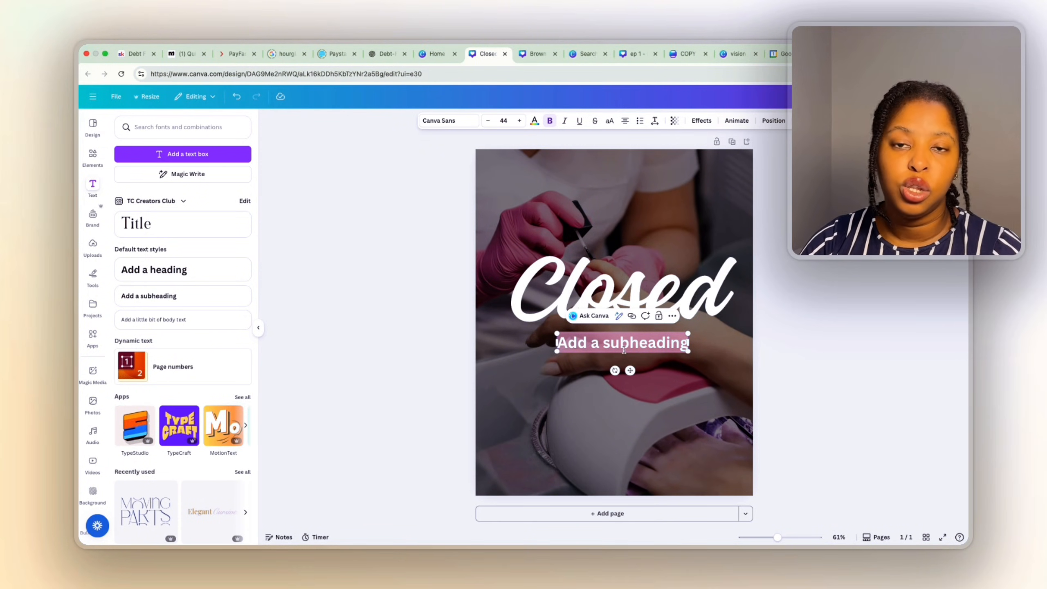
type("So")
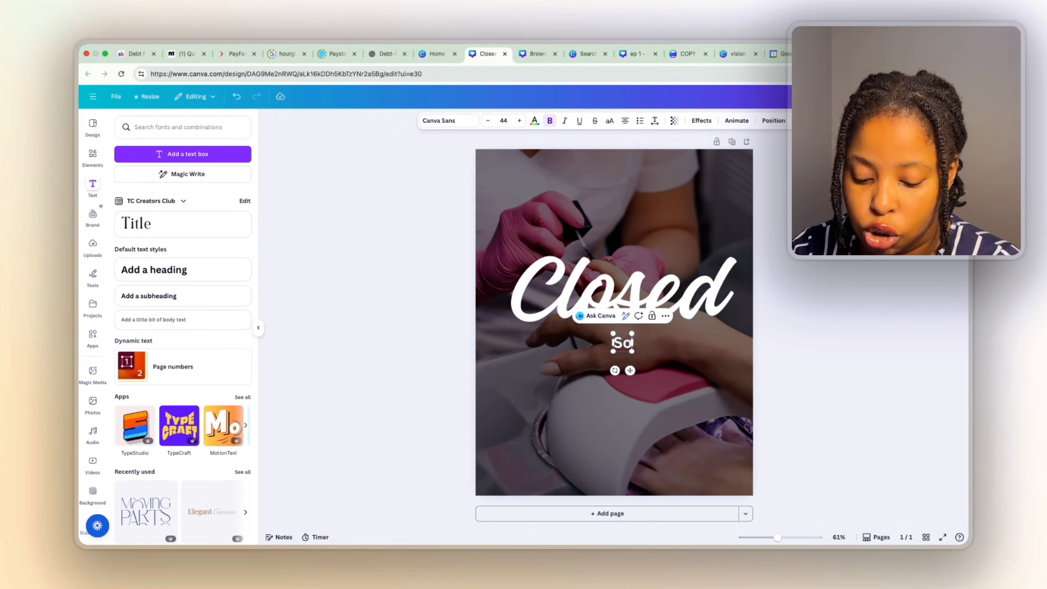
type("rry We Will")
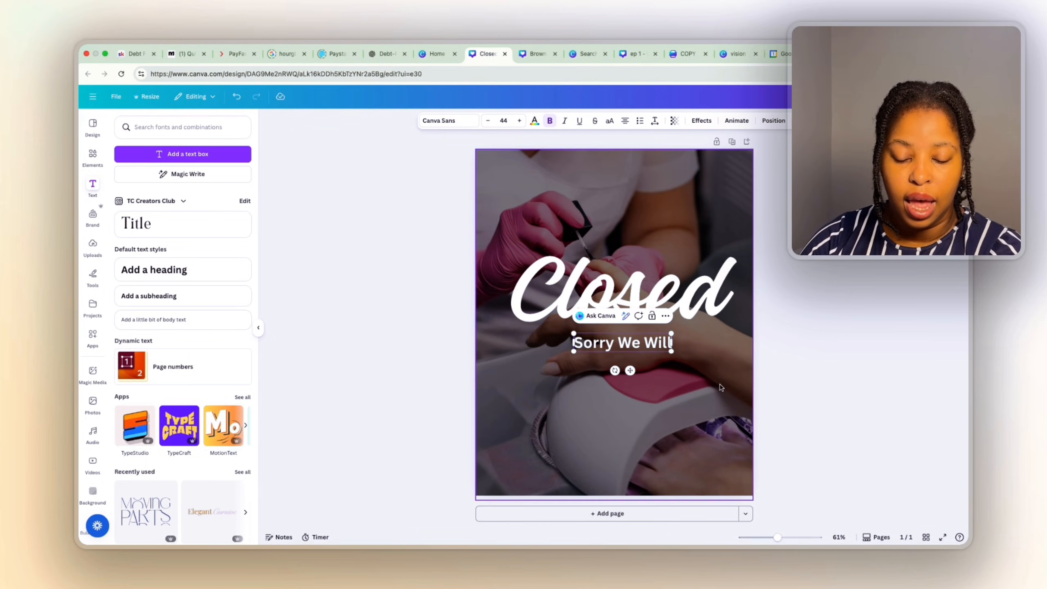
left_click(549, 120)
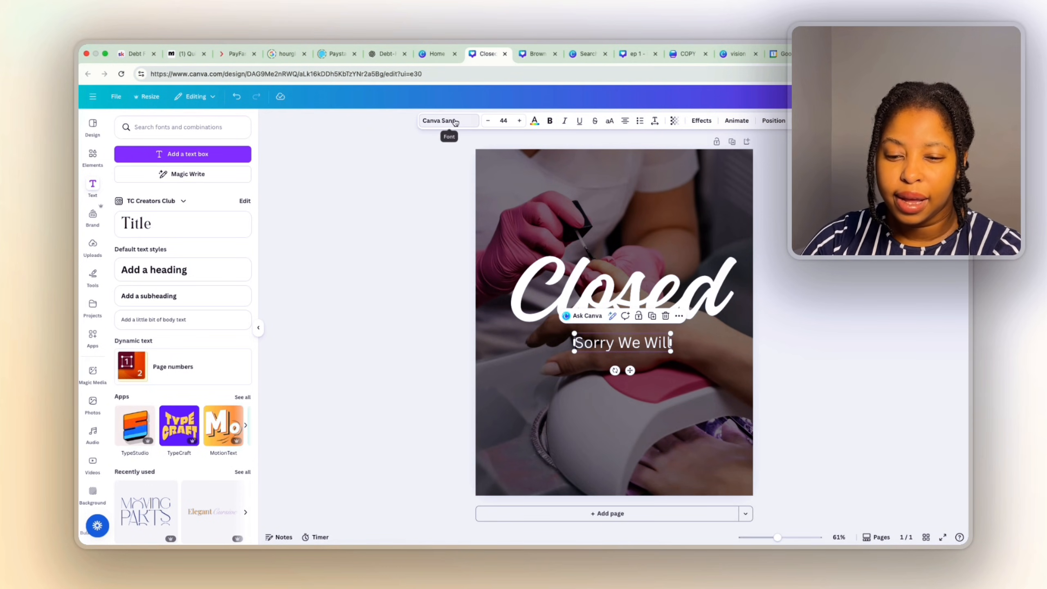
Try subheading fonts DM Sans, Roboto, TAN Angleton and Cooper Hewitt Bold.
left_click(455, 120)
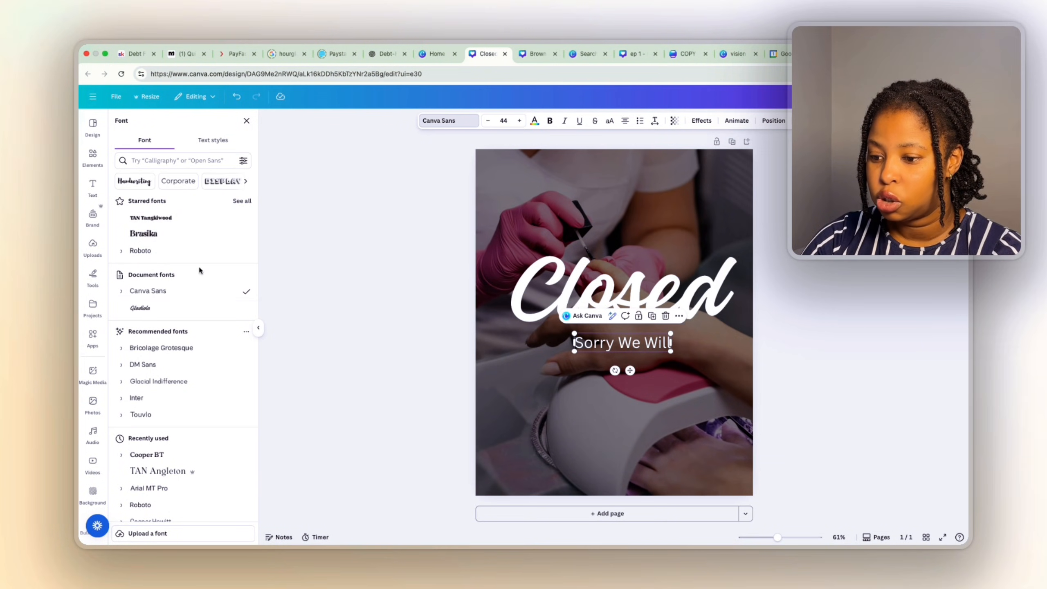
scroll(227, 382, "down", 1)
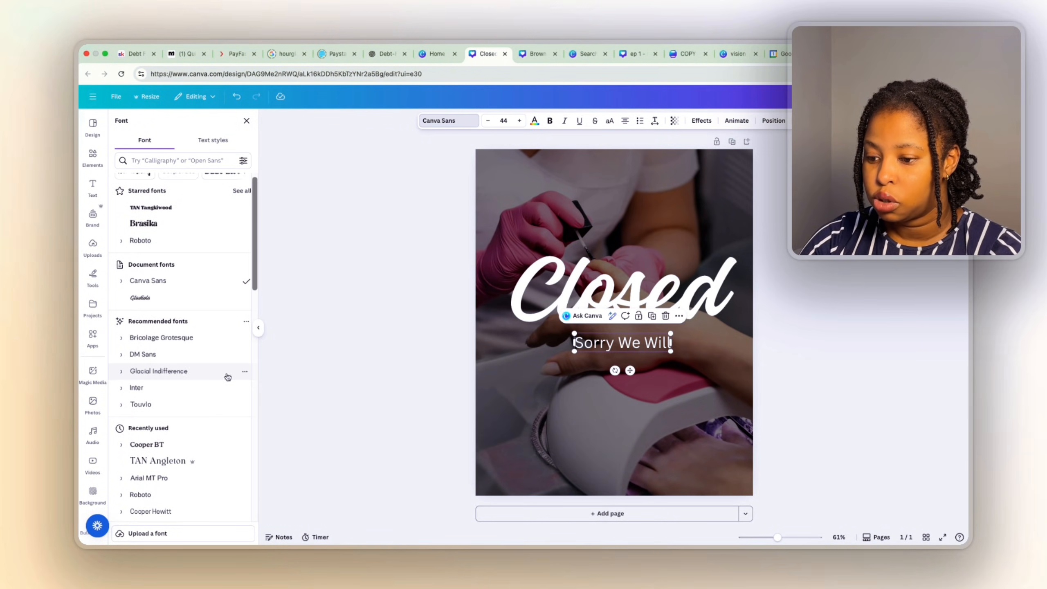
left_click(168, 355)
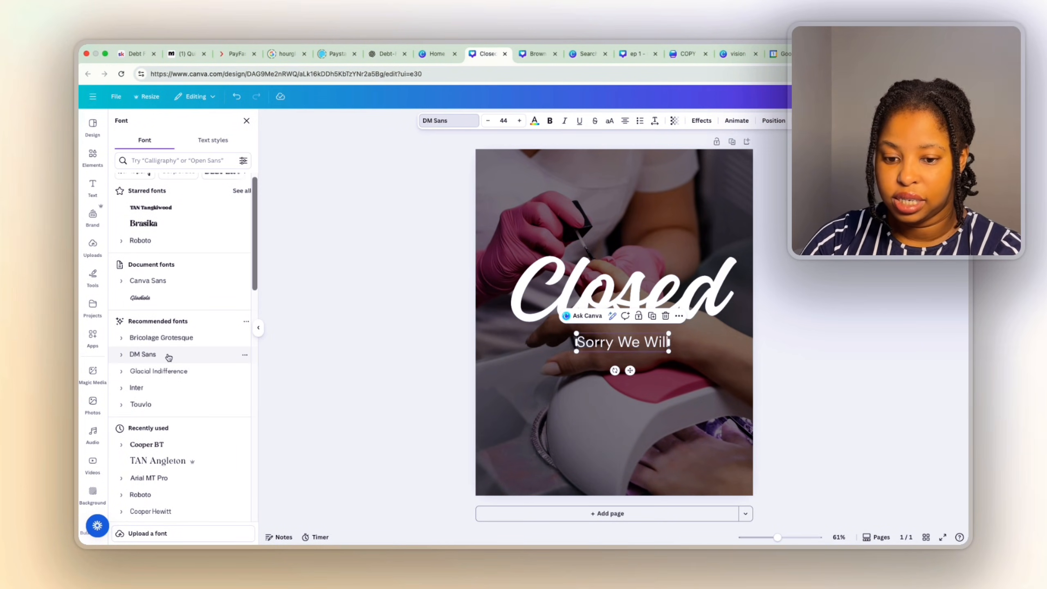
scroll(162, 398, "down", 5)
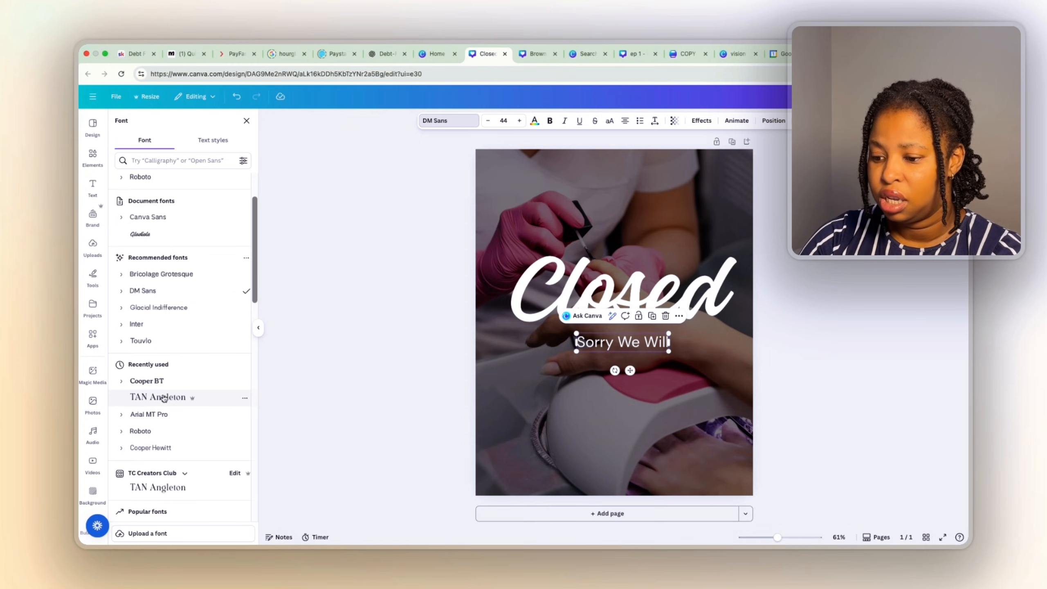
left_click(161, 400)
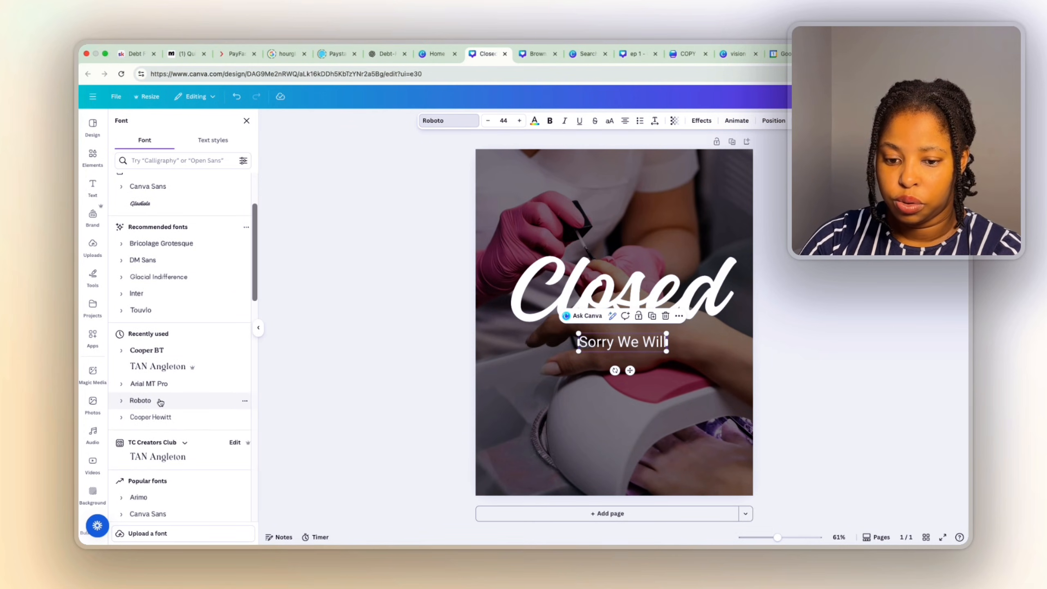
left_click(178, 461)
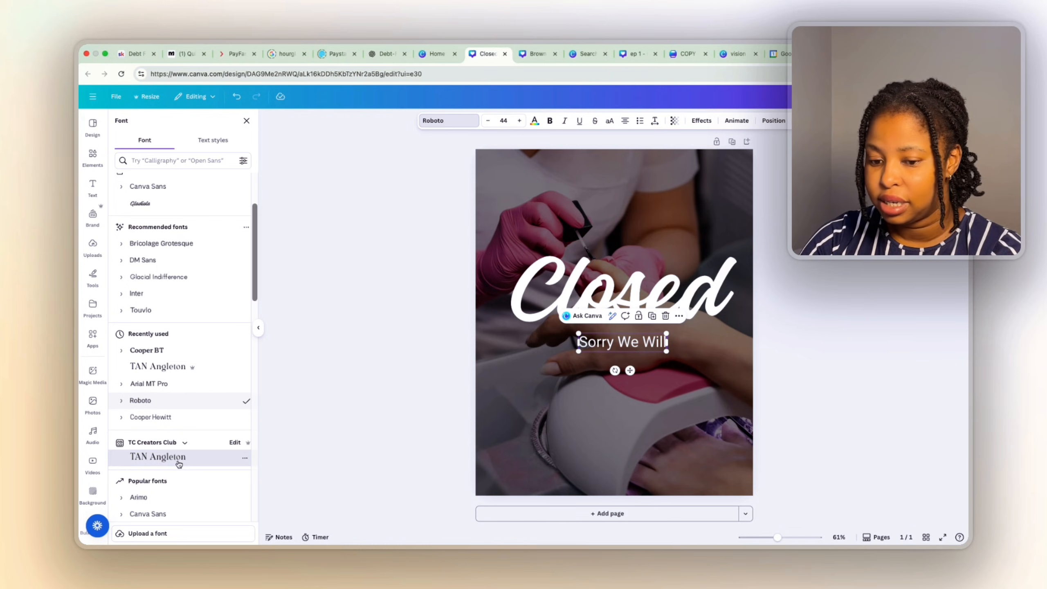
left_click(153, 416)
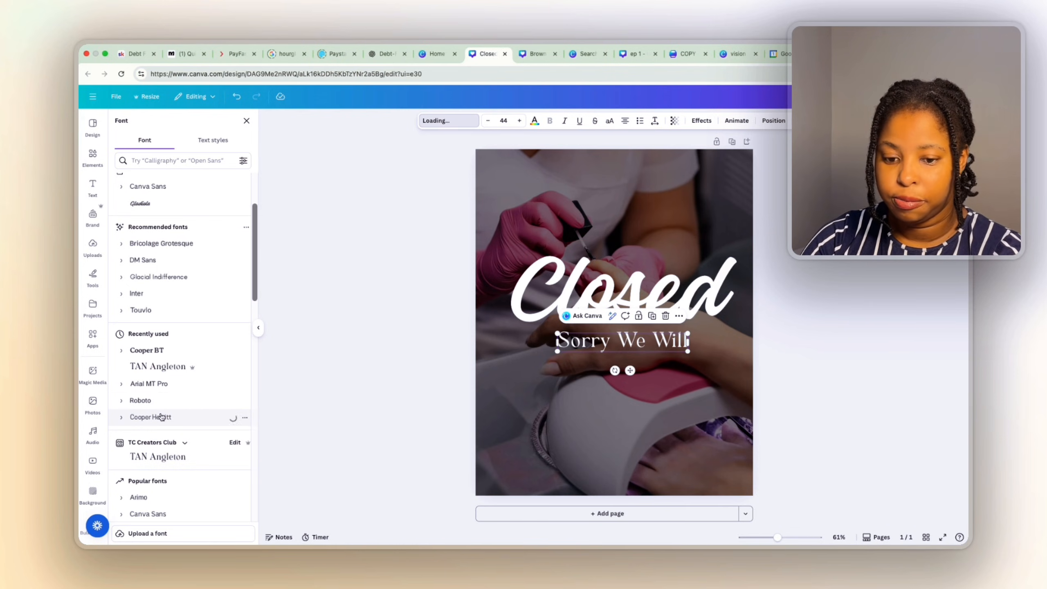
left_click(126, 419)
left_click(157, 483)
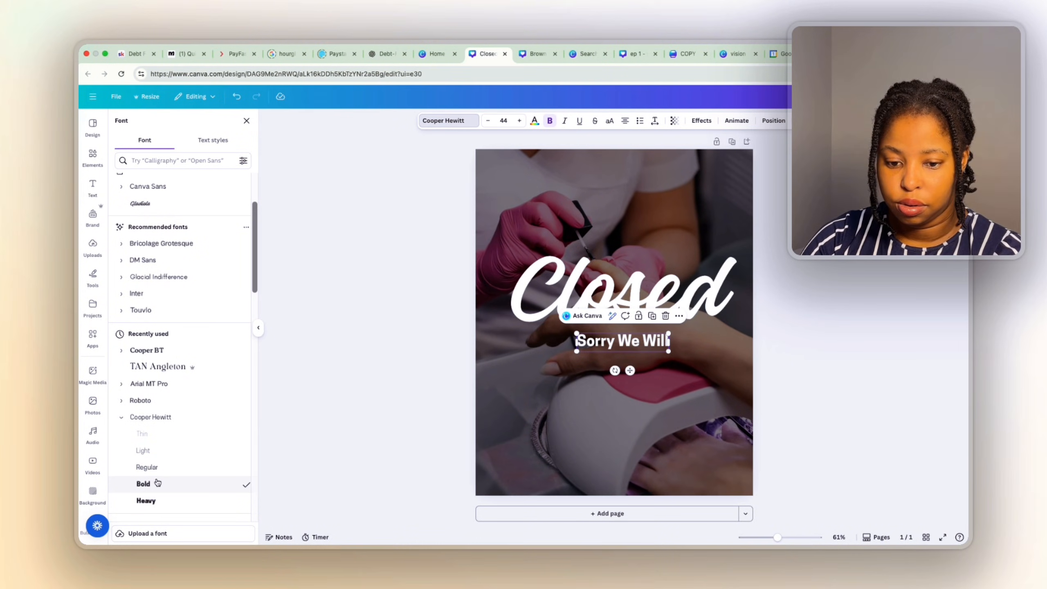
Set the subheading to Roboto Regular and make it all capitals.
left_click(152, 399)
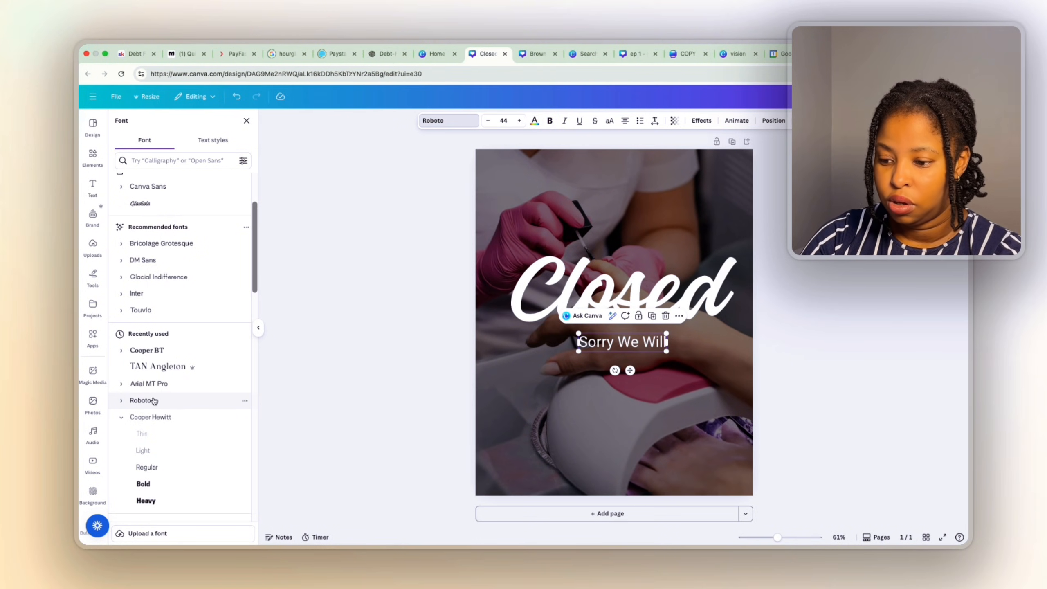
left_click(121, 399)
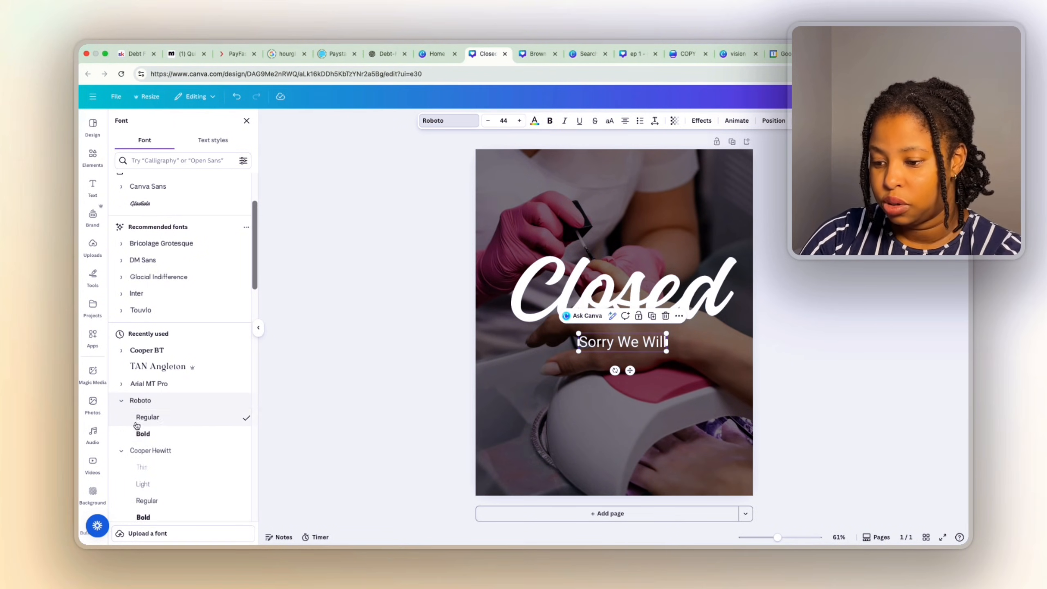
left_click(143, 433)
left_click(147, 417)
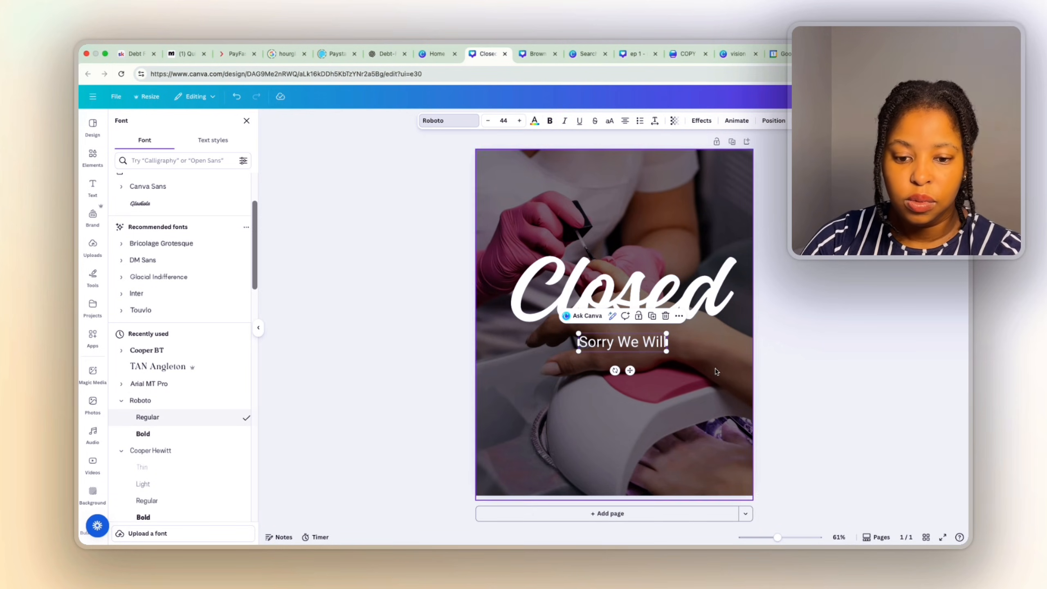
left_click(609, 121)
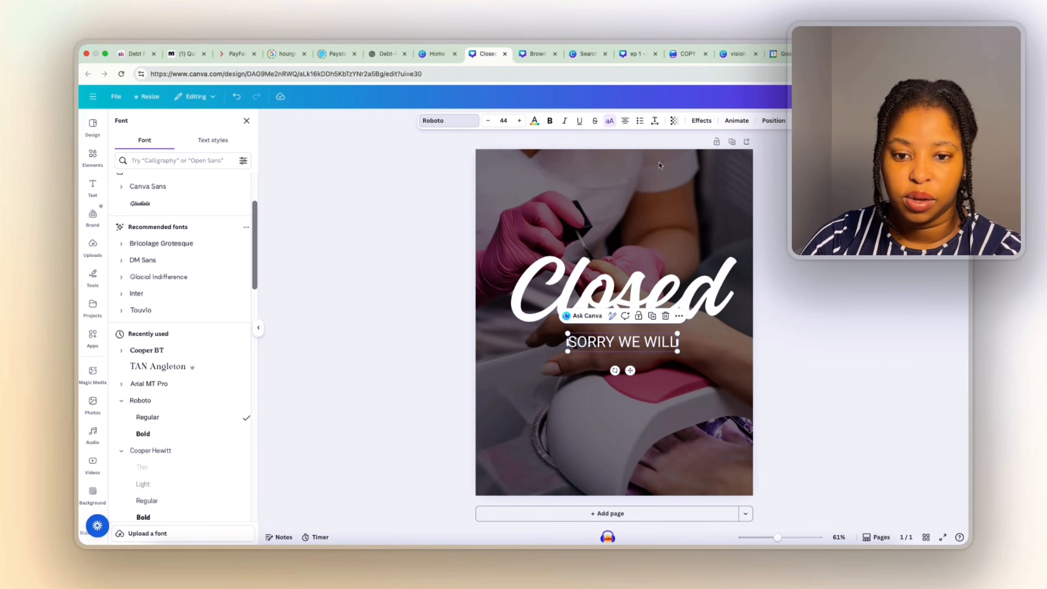
Widen SORRY WE WILL's letter spacing, shrink it to 39.9 and move it above Closed.
left_click(656, 122)
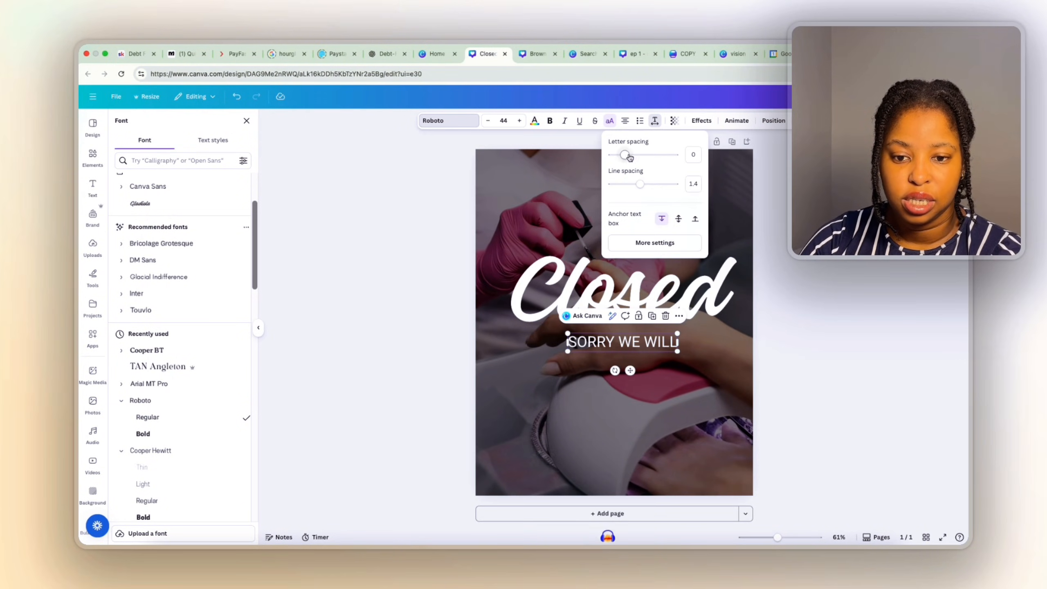
left_click_drag(626, 157, 630, 157)
left_click(677, 399)
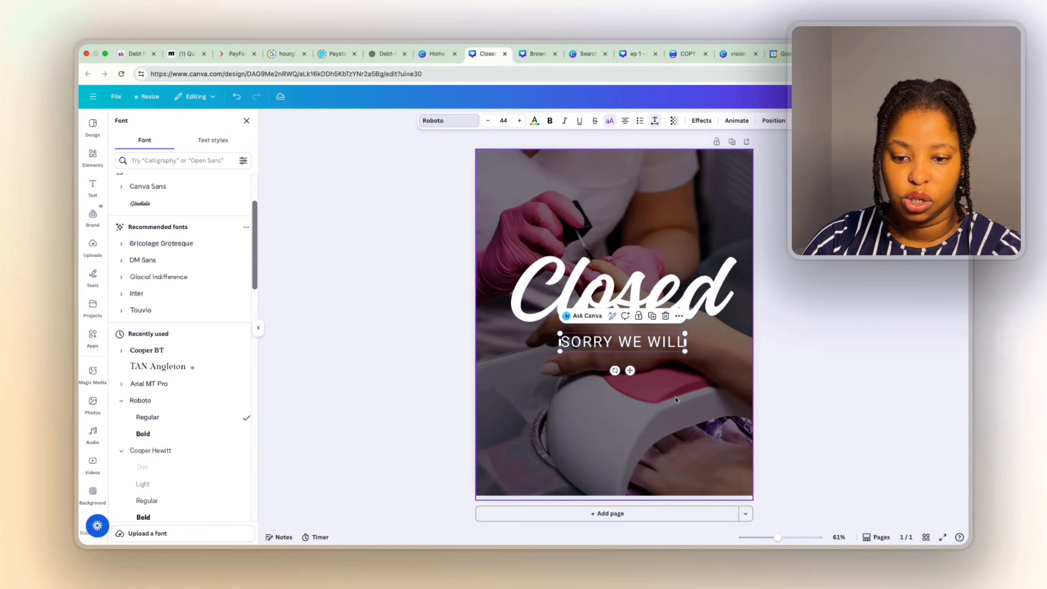
left_click(662, 340)
left_click_drag(684, 351, 660, 243)
Apply the Lift effect to SORRY WE WILL and to Closed, raising Closed's intensity.
left_click(702, 120)
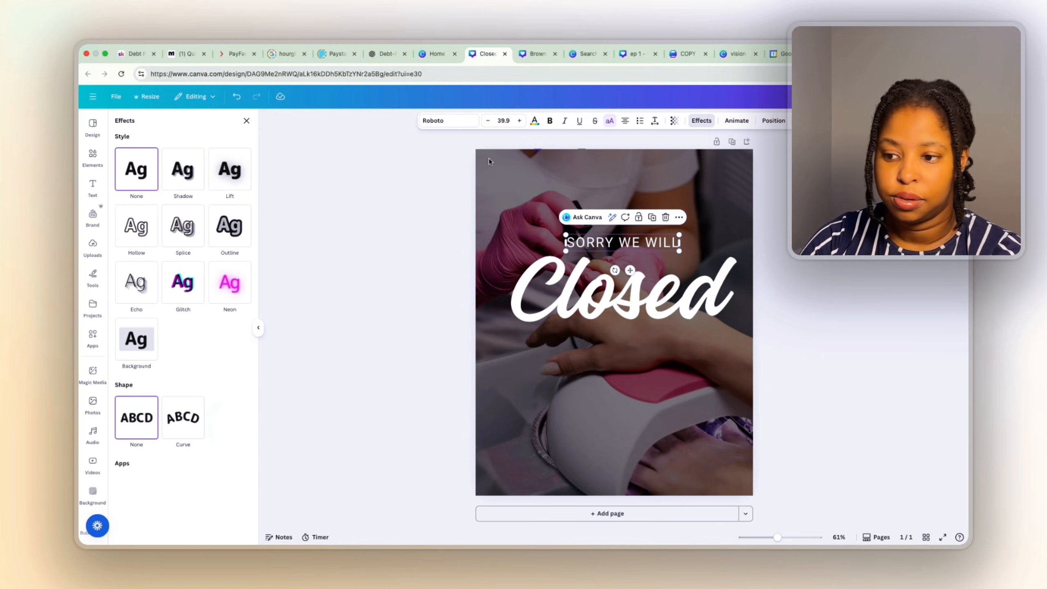
left_click(229, 169)
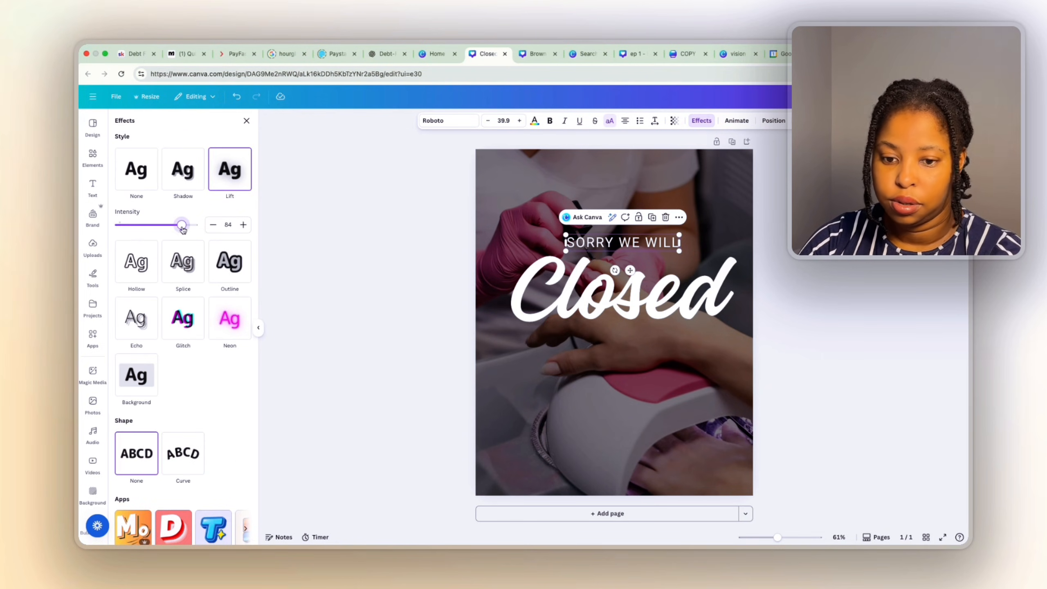
left_click(504, 307)
left_click(229, 169)
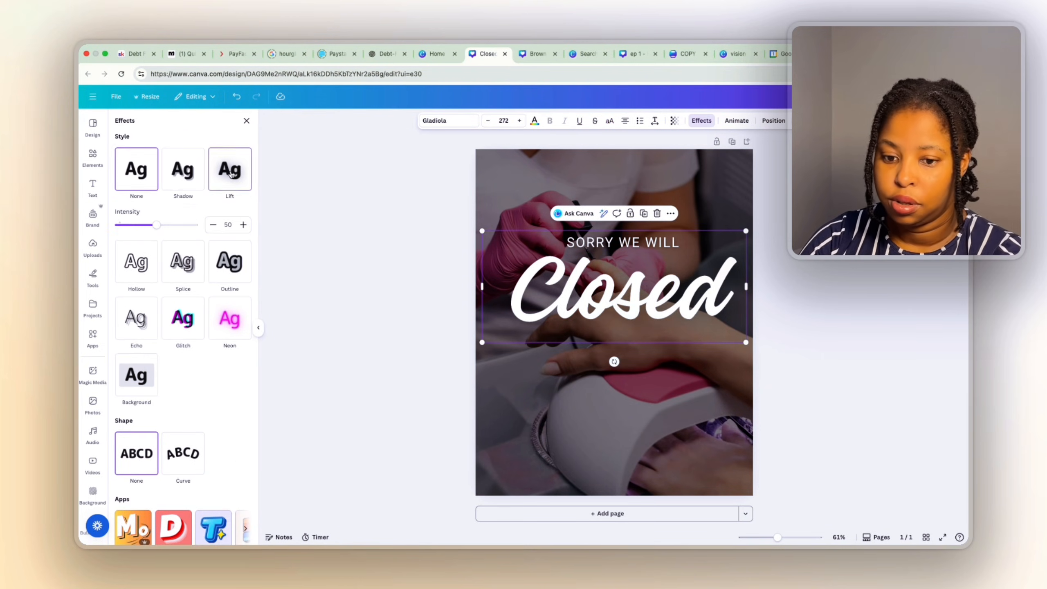
left_click_drag(157, 225, 185, 224)
left_click(344, 282)
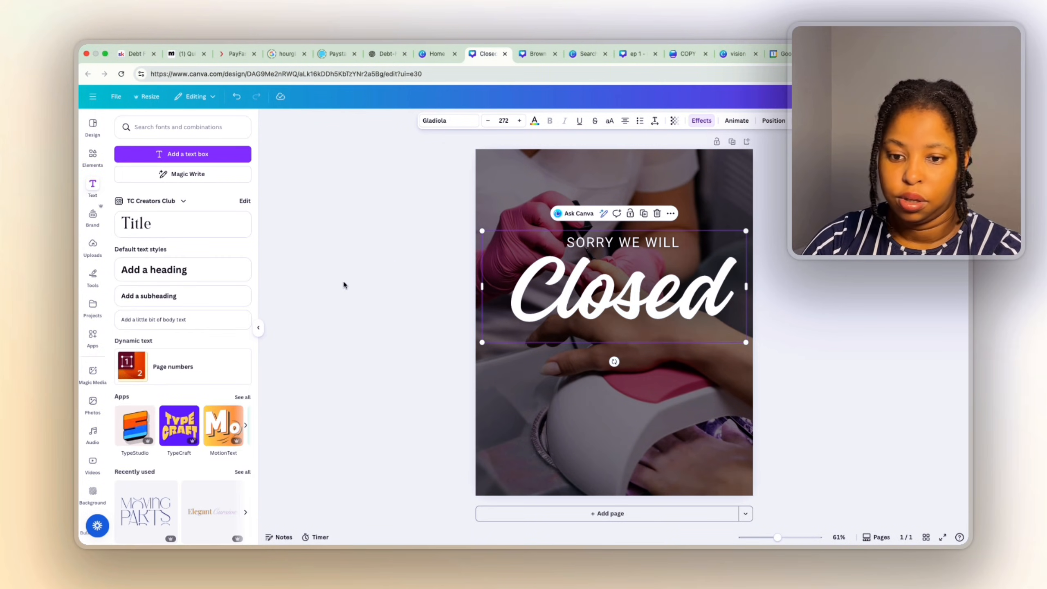
left_click(509, 375)
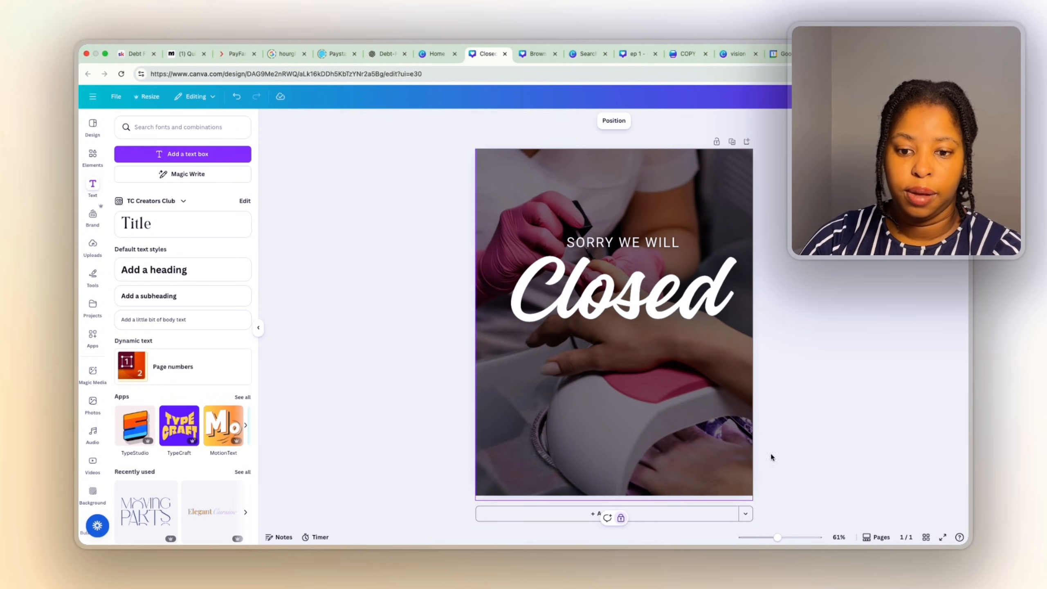
left_click(637, 243)
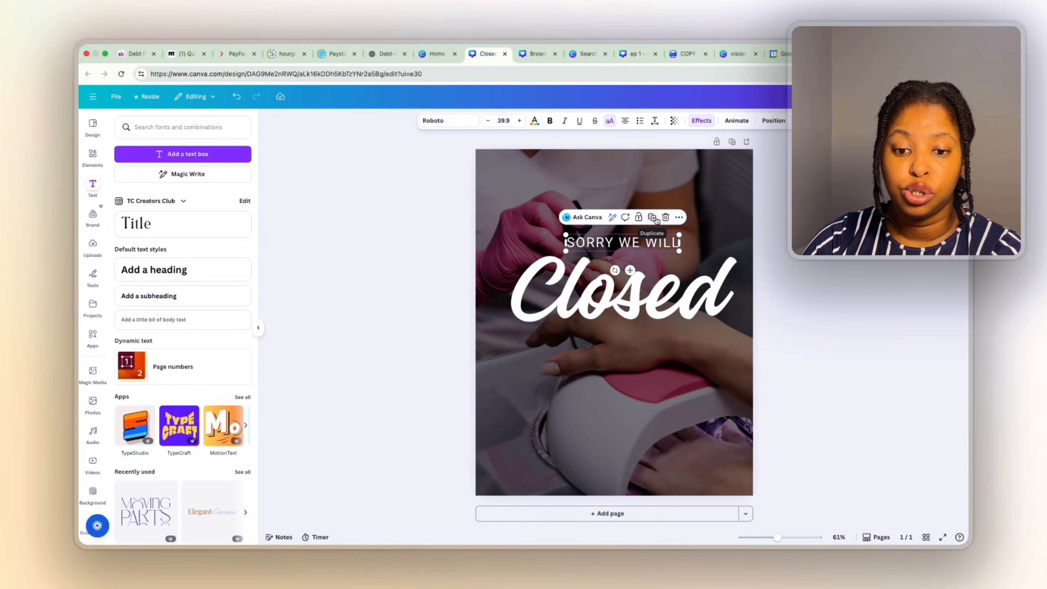
Place a copy of SORRY WE WILL below Closed and extend the top line to 'SORRY WE WILL BE'.
left_click_drag(631, 272, 631, 371)
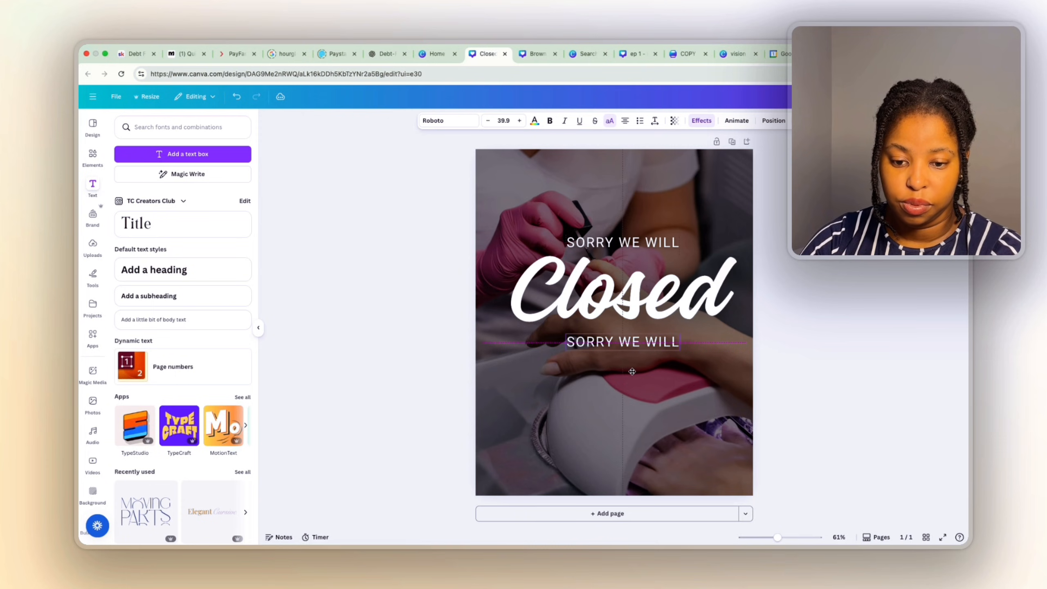
double_click(639, 339)
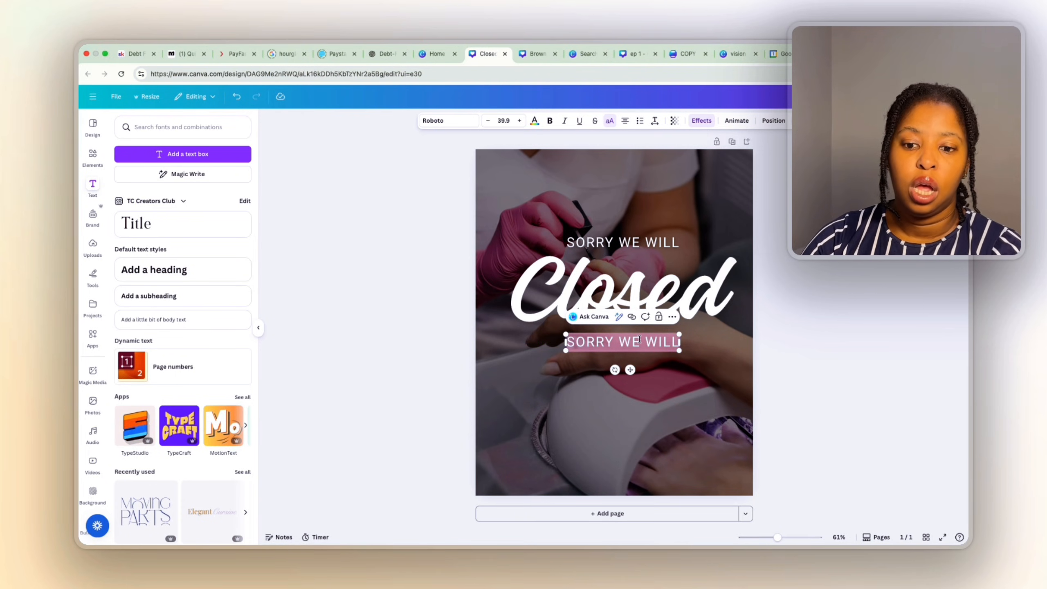
left_click(638, 246)
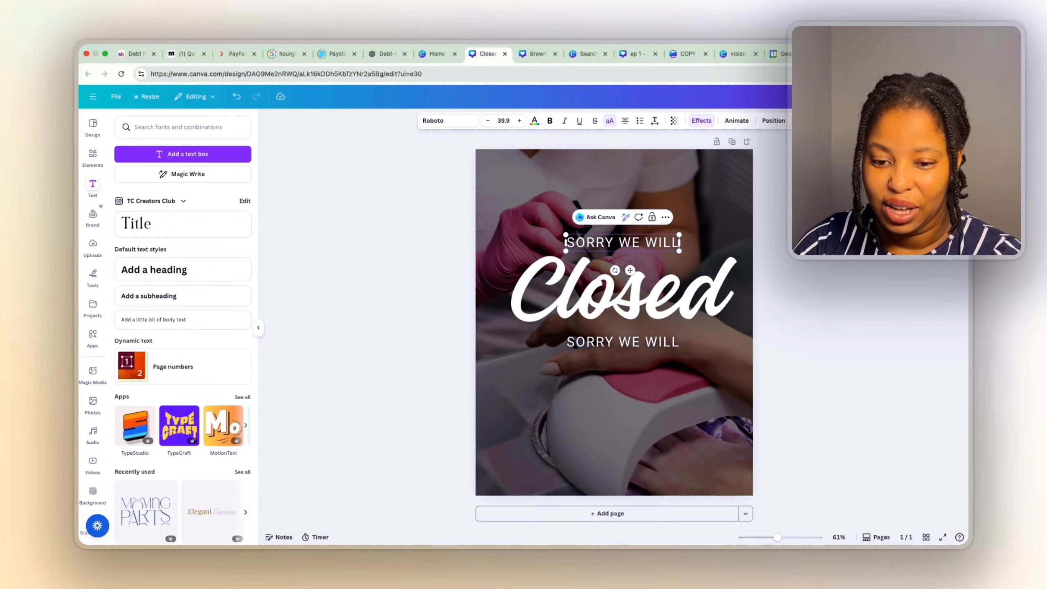
type("BE")
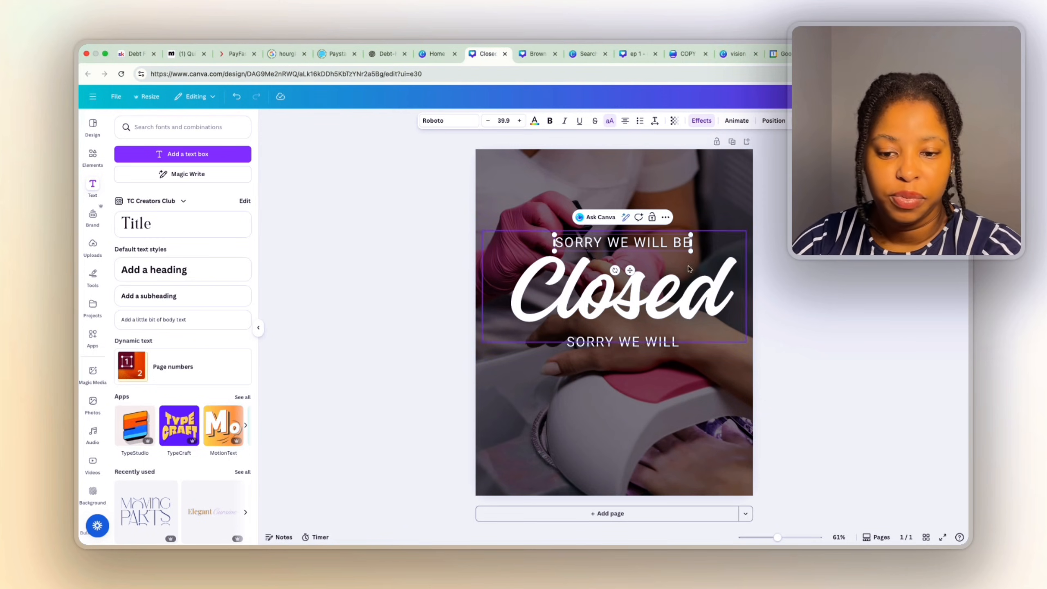
Nudge the lower copy down, centred, and change its text to 'FOR THE HOLIDAYS'.
left_click(834, 435)
left_click_drag(641, 342, 641, 350)
double_click(641, 348)
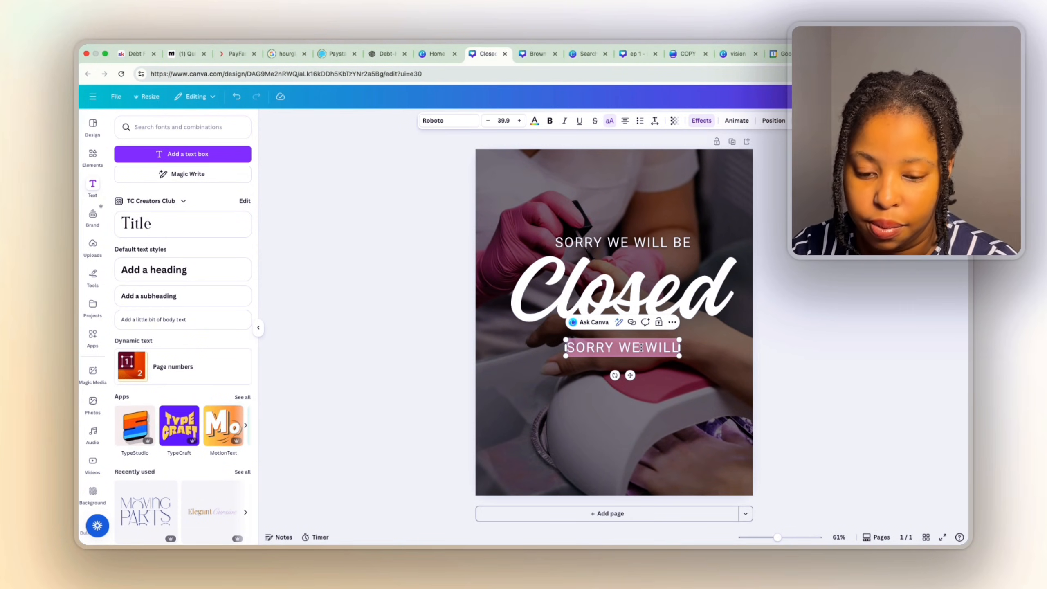
type("FIR")
key("BackSpace")
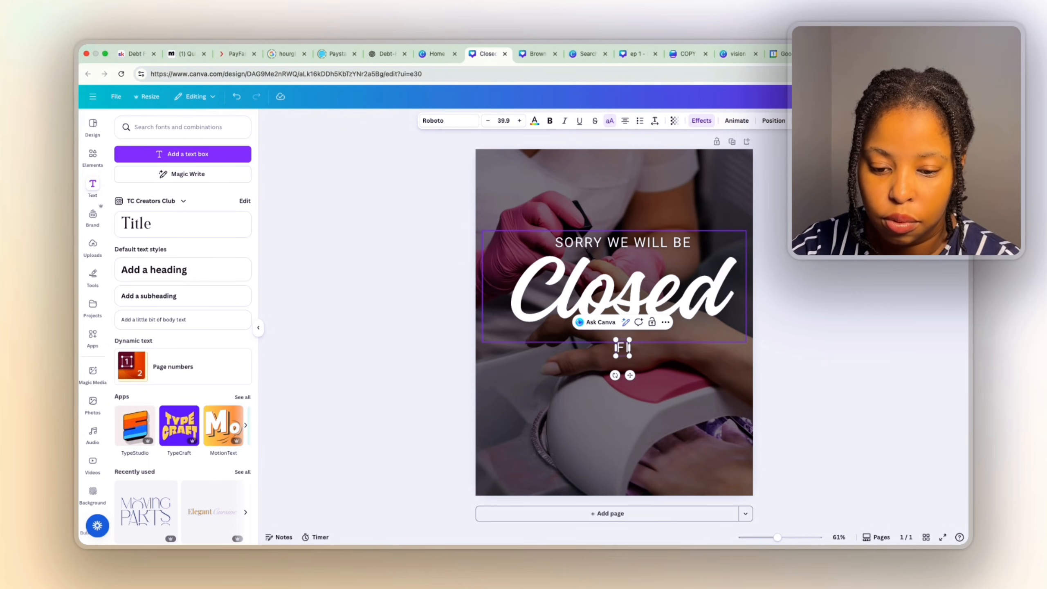
type("OR THE")
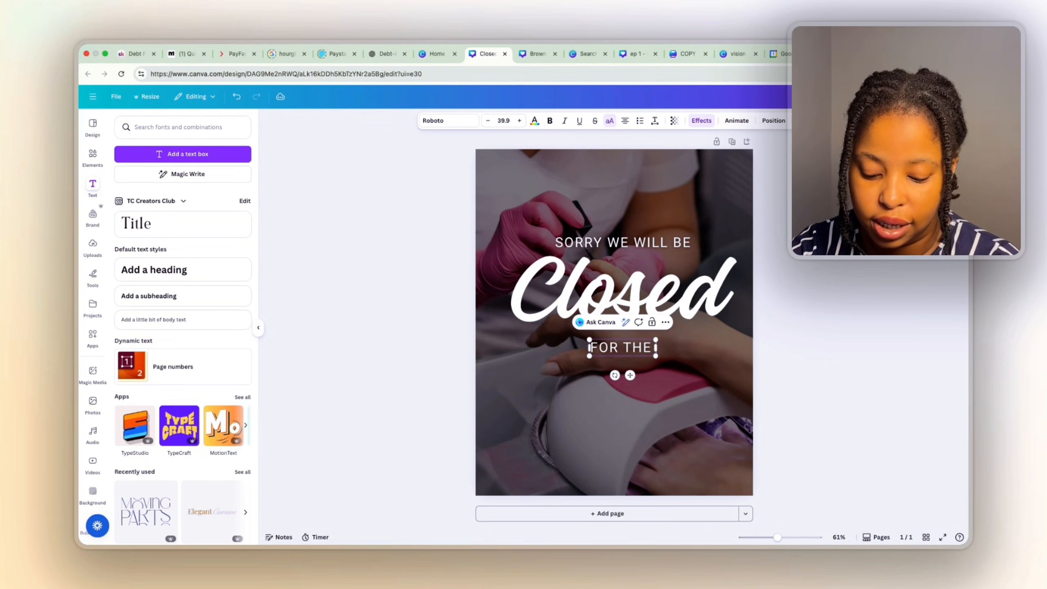
type(" HOLIDAYS")
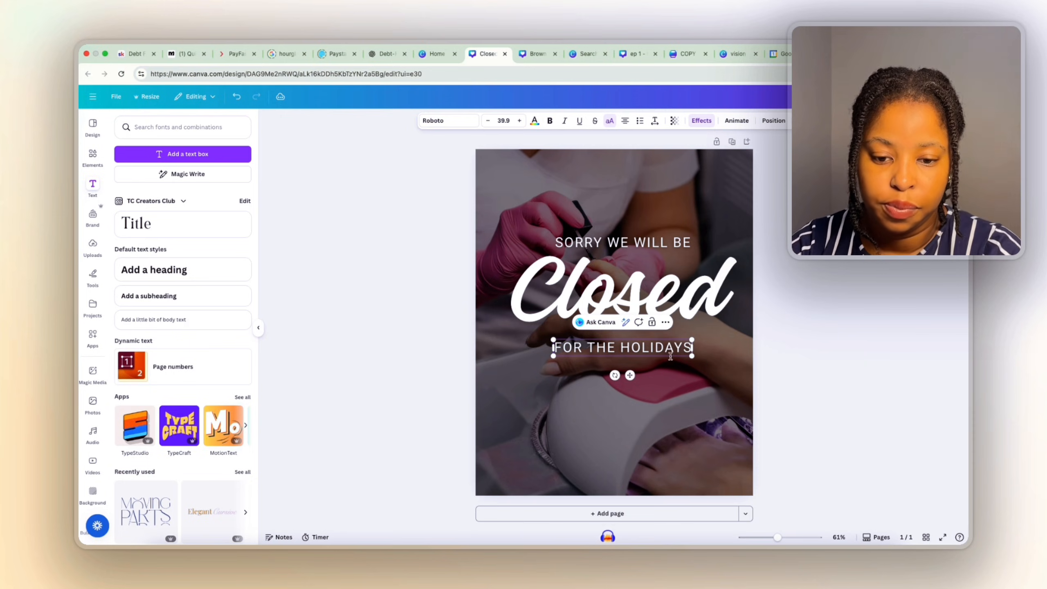
left_click(816, 404)
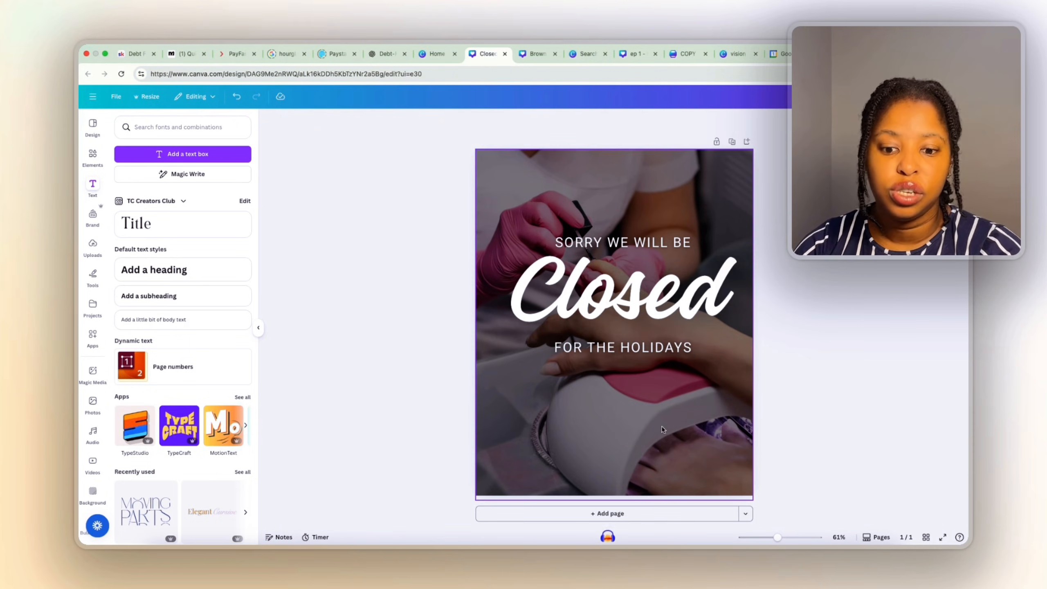
left_click(620, 353)
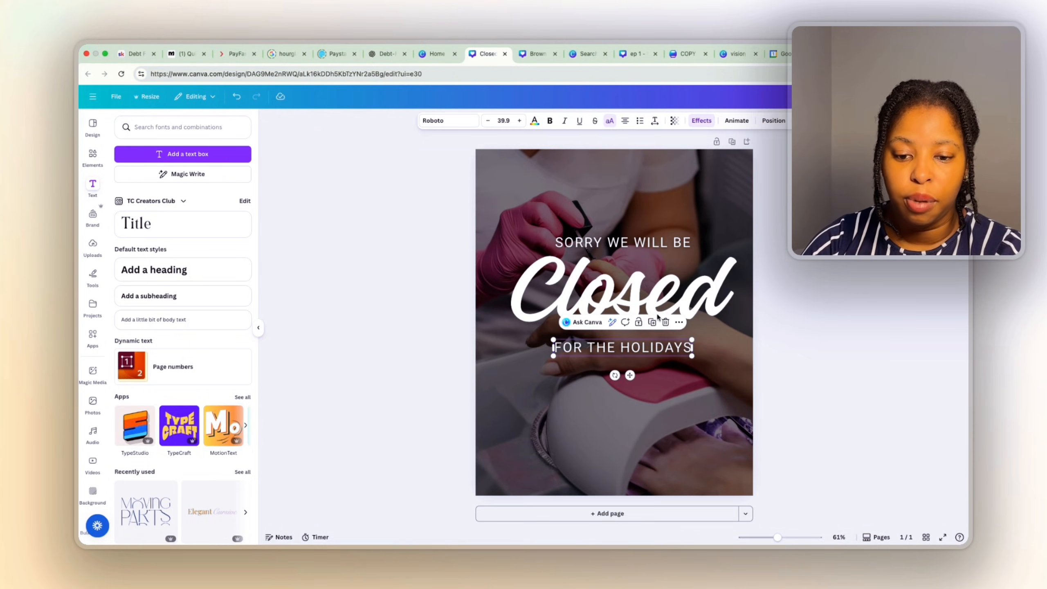
left_click(534, 418)
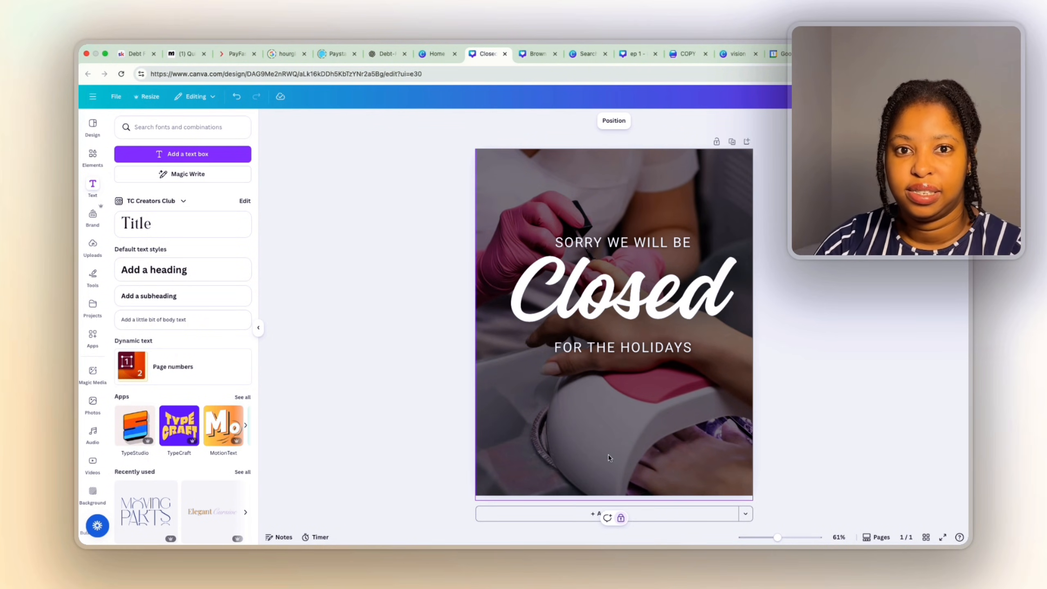
Duplicate the FOR THE HOLIDAYS line near the bottom and make the copy size 28, bold.
left_click(622, 348)
left_click(655, 326)
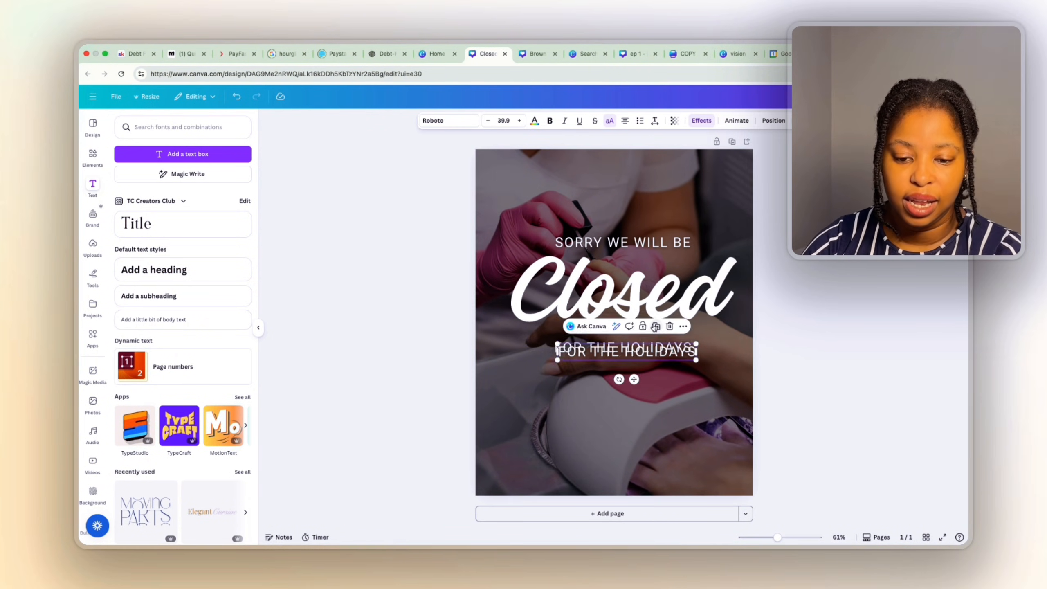
left_click_drag(643, 351, 632, 437)
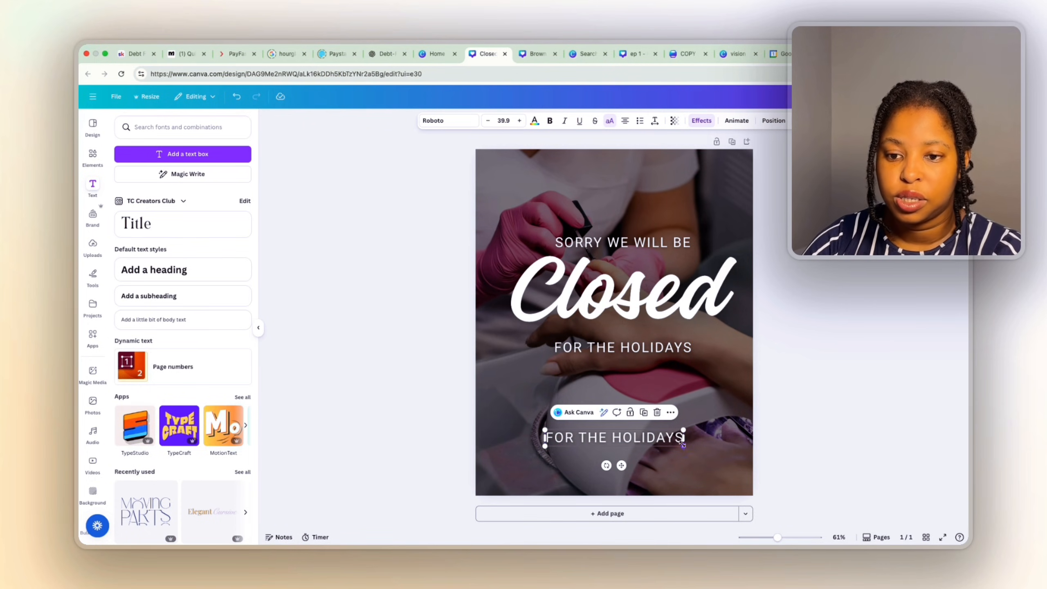
left_click(504, 120)
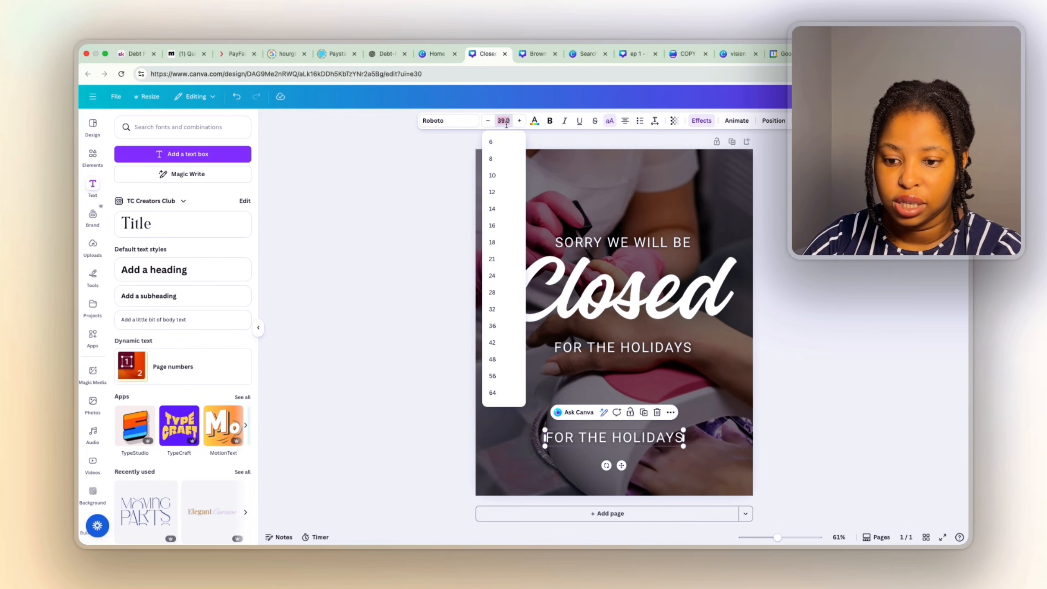
left_click(493, 292)
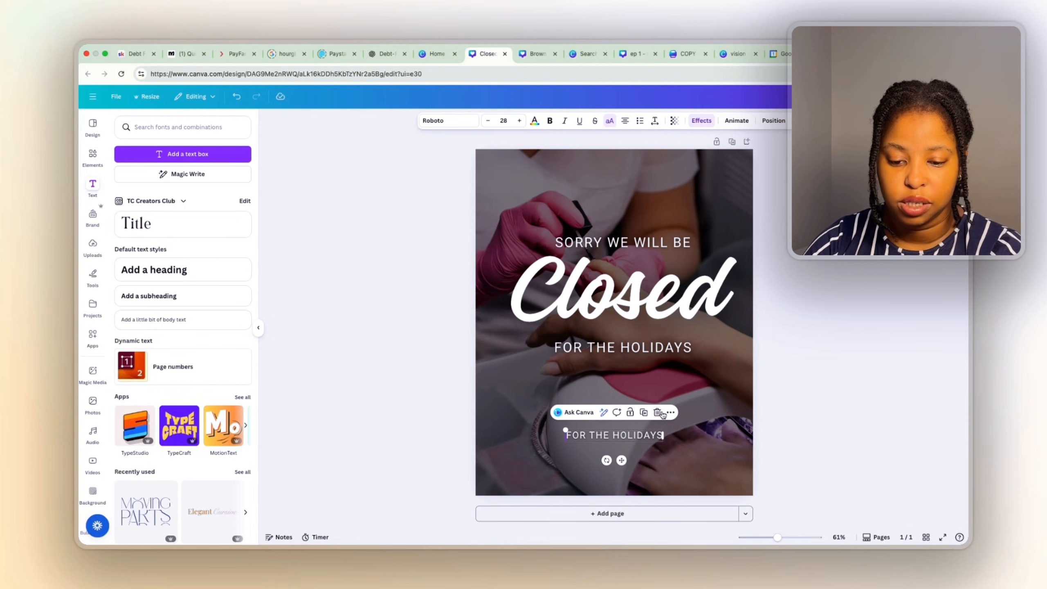
left_click(551, 121)
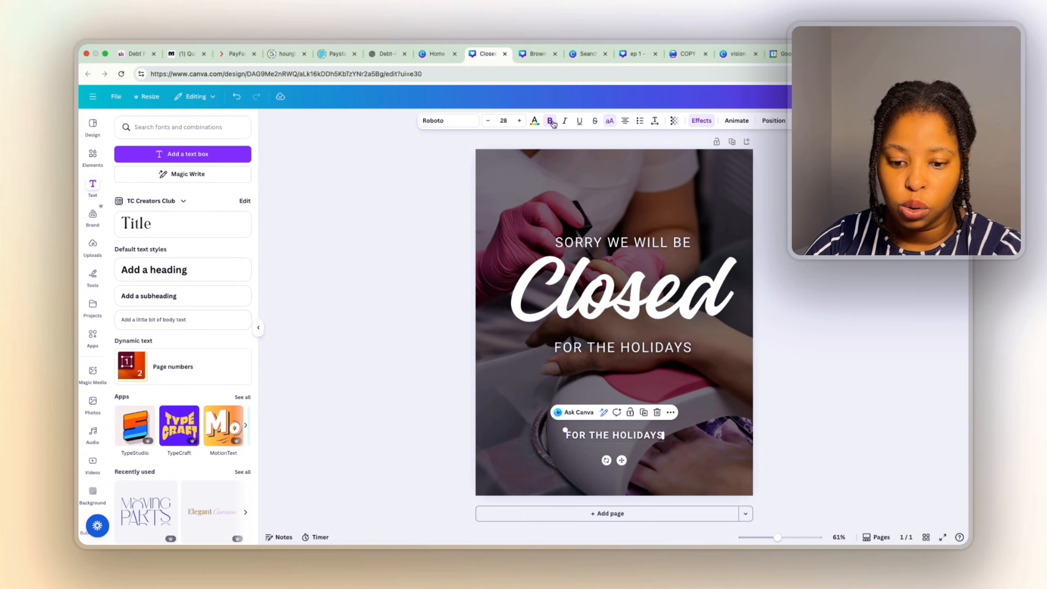
Change the bottom copy to 'WE WILL RE-OPEN ON THE 5TH OF JANUARY 2026' and centre it.
double_click(615, 437)
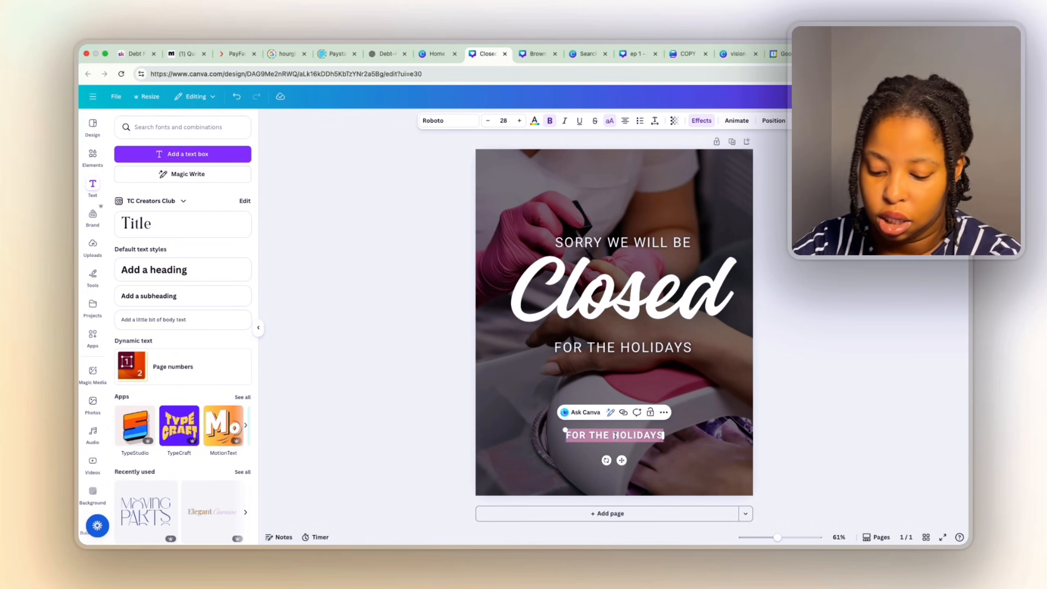
type("WE")
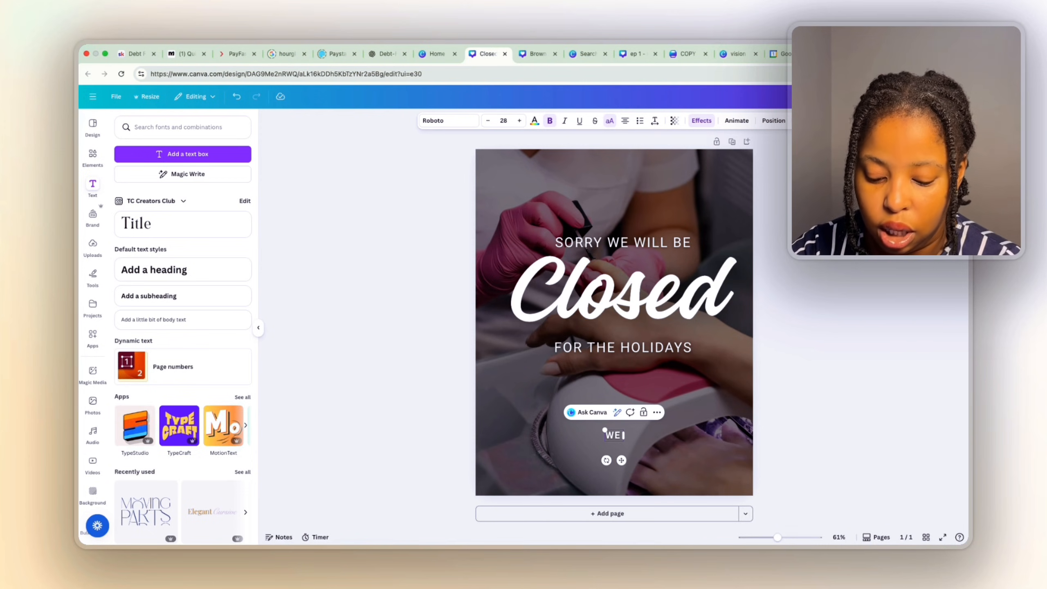
type(" WILL RE-O")
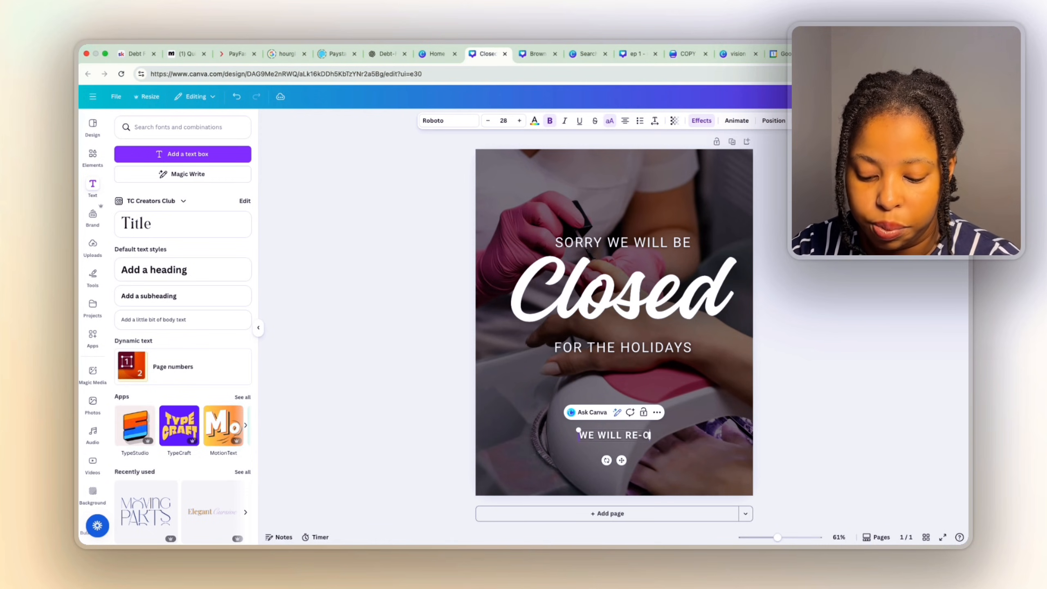
type("PEN ON THE")
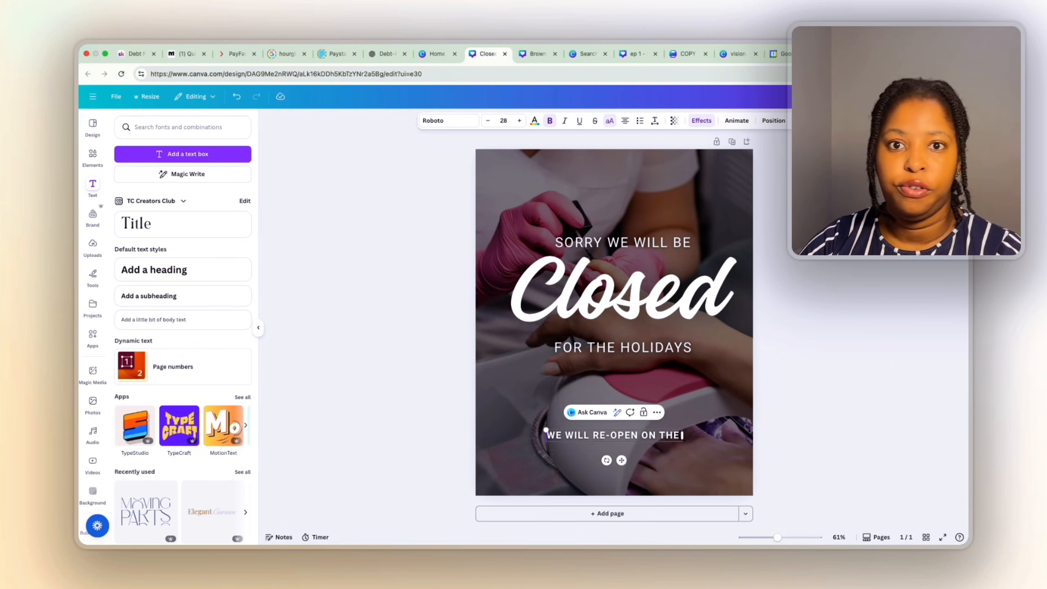
type(" 5")
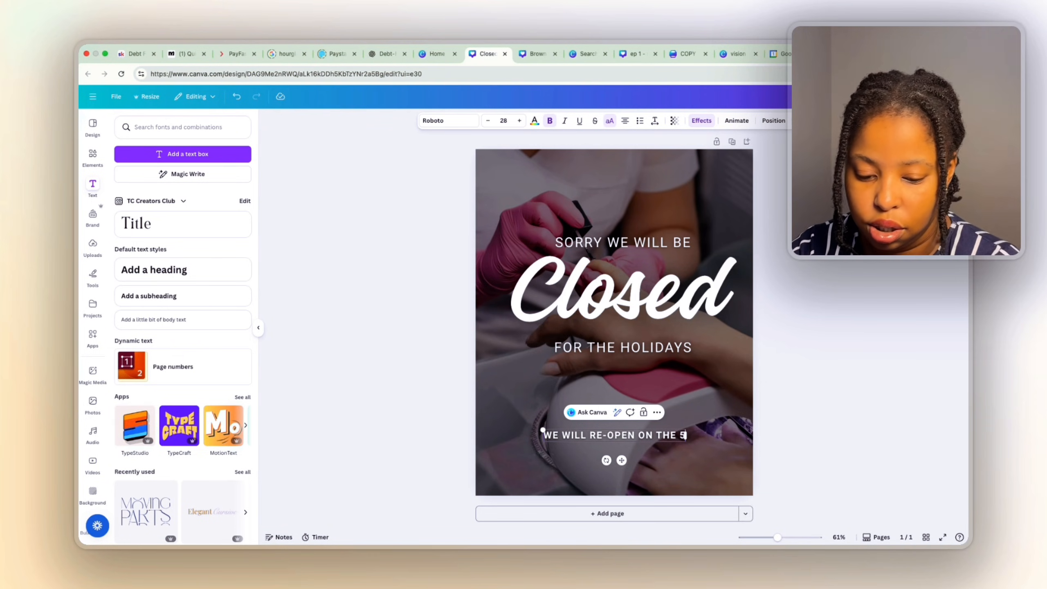
type("TH")
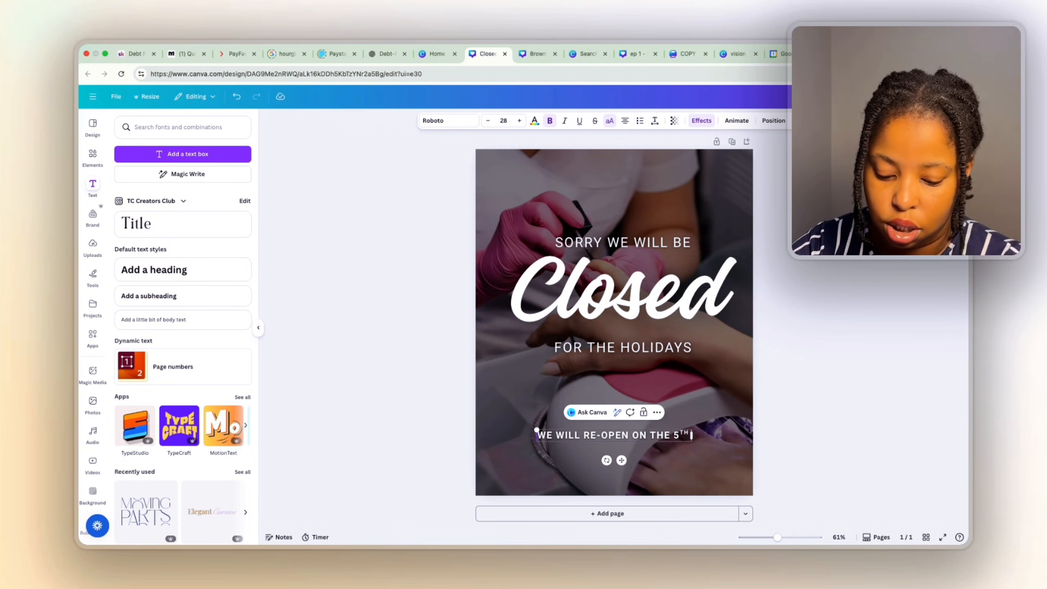
type(" OF J")
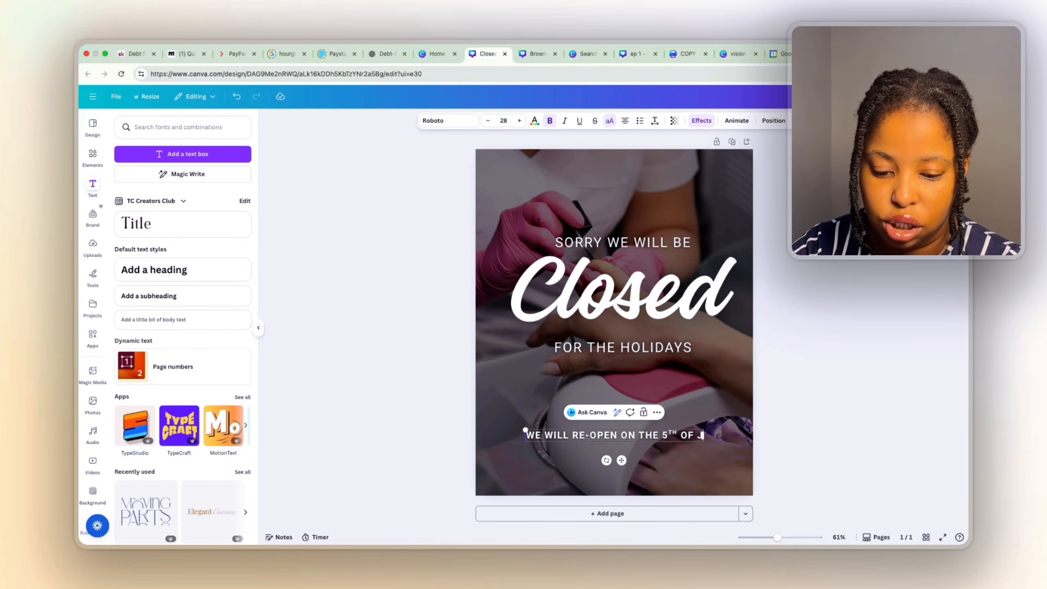
type("ANUARY 2026")
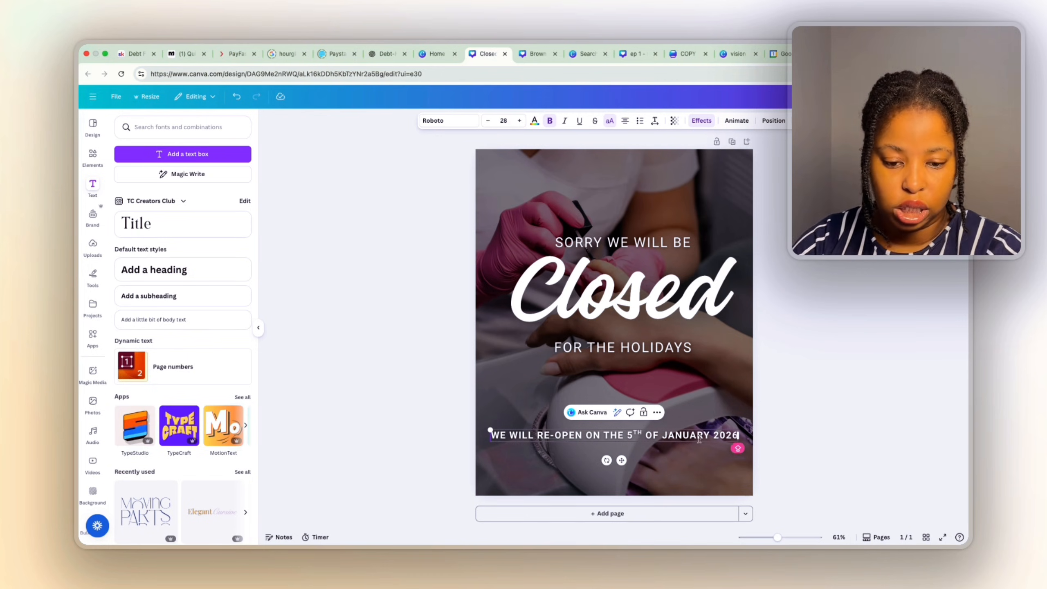
left_click(792, 444)
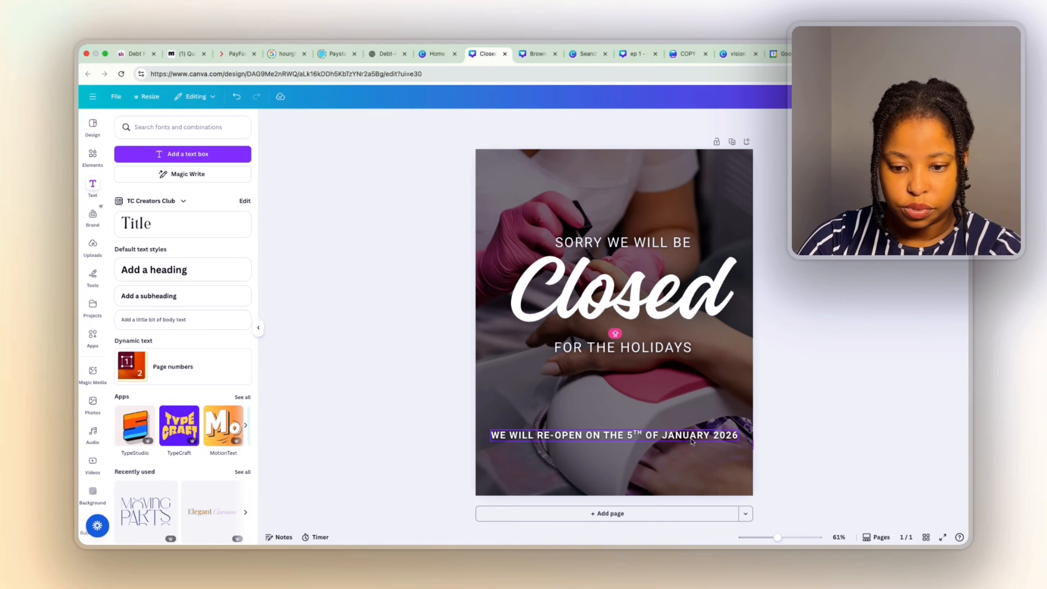
left_click_drag(691, 437, 691, 434)
left_click(777, 432)
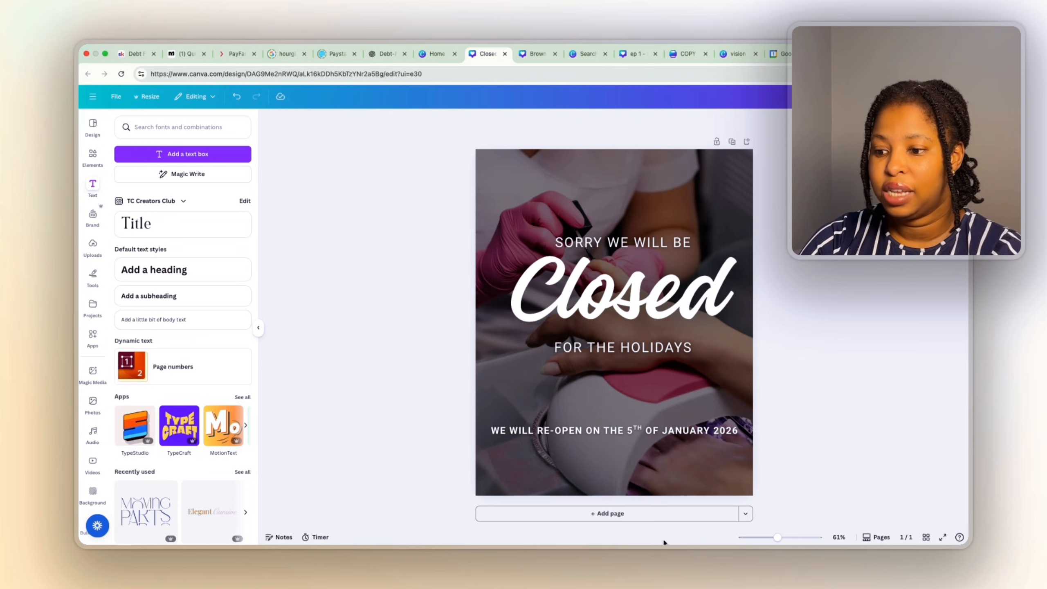
Add a body text box below the re-open date line and set its size to 21.
left_click(153, 320)
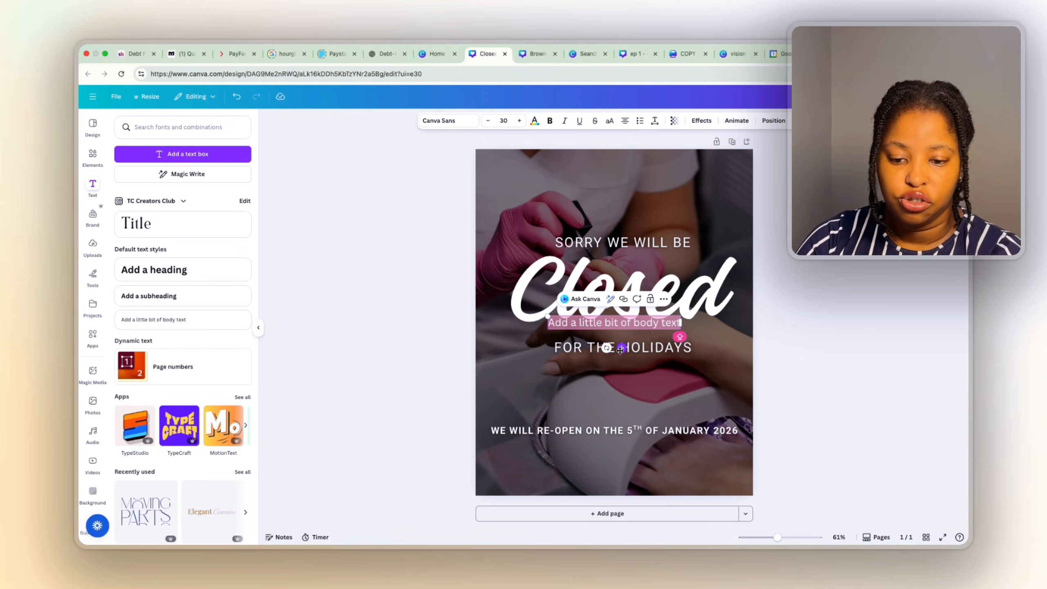
left_click_drag(620, 350, 628, 474)
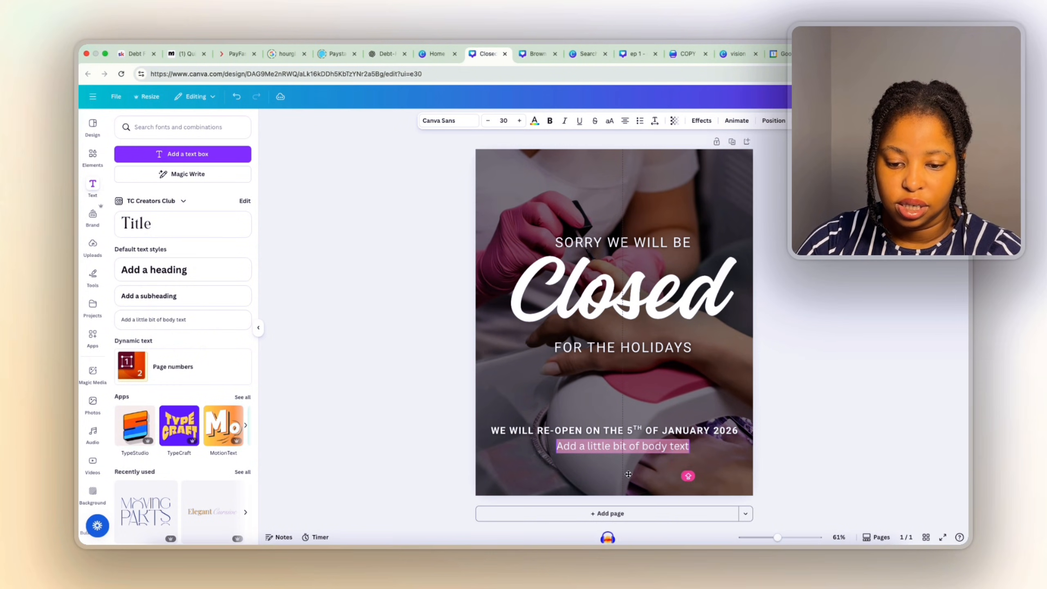
left_click(504, 120)
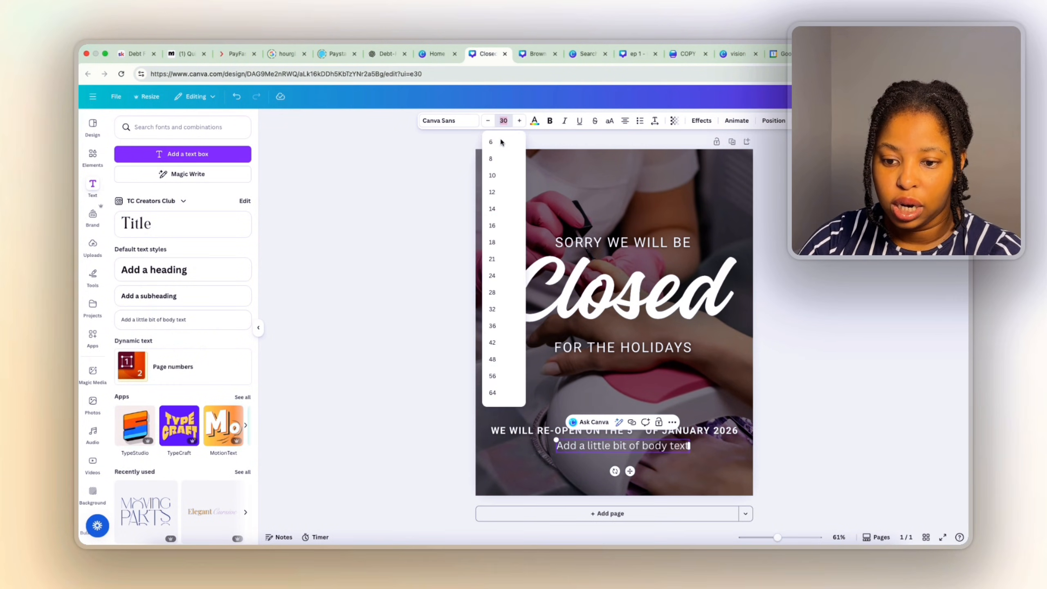
left_click(497, 263)
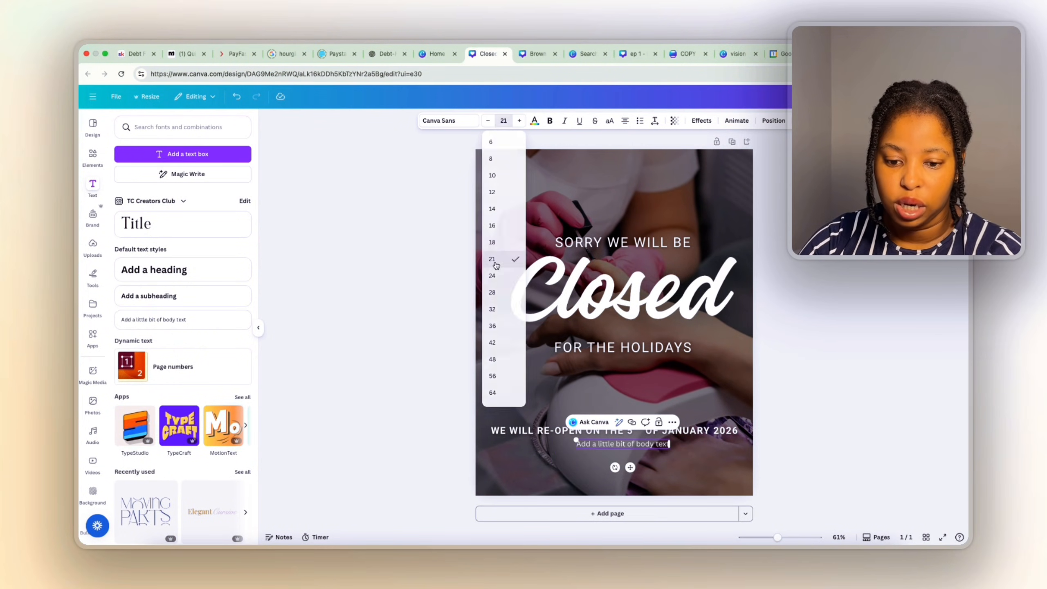
Try the Lift effect on the body text, then select its placeholder text for replacing.
triple_click(657, 446)
left_click(700, 120)
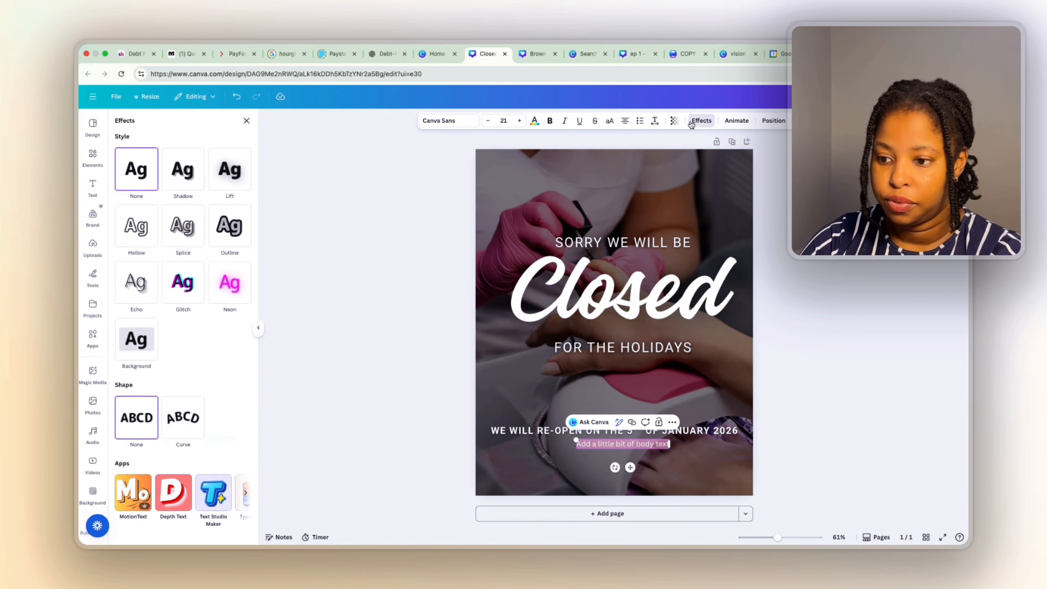
left_click(242, 178)
left_click(809, 436)
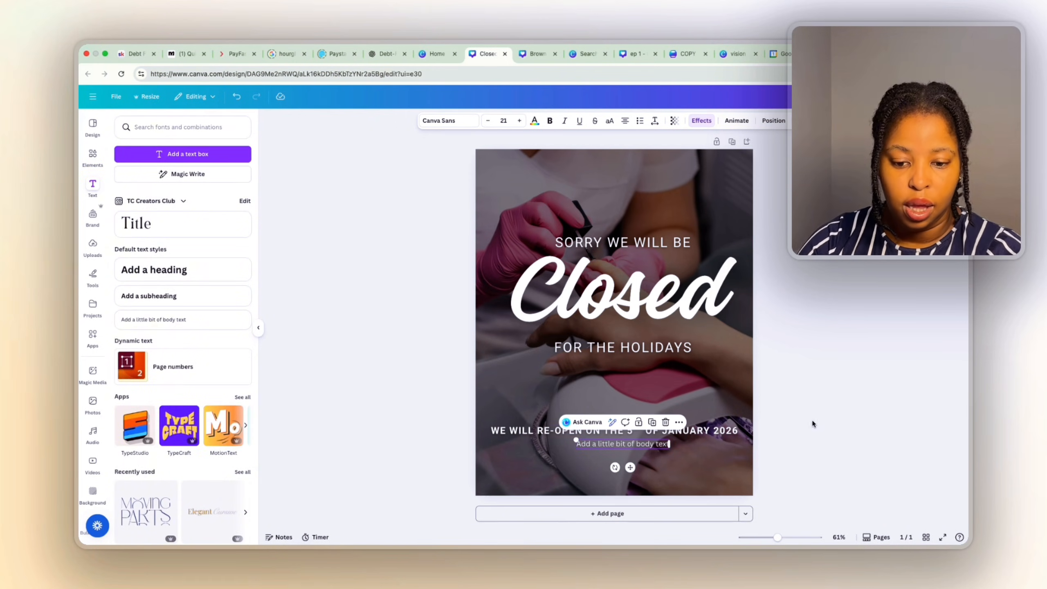
left_click(637, 444)
left_click(637, 444)
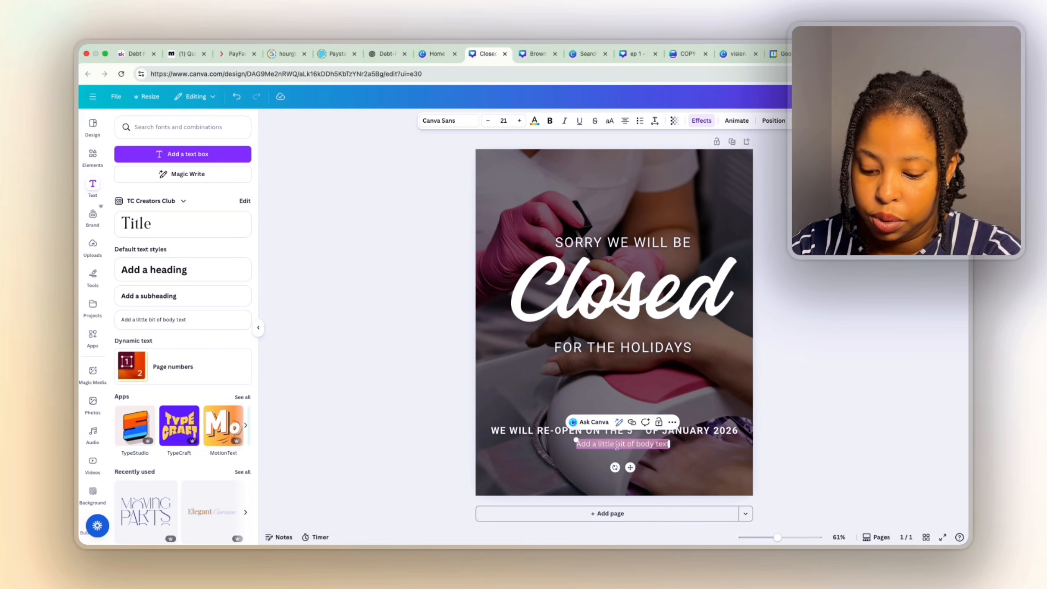
type("Visit our website for more information")
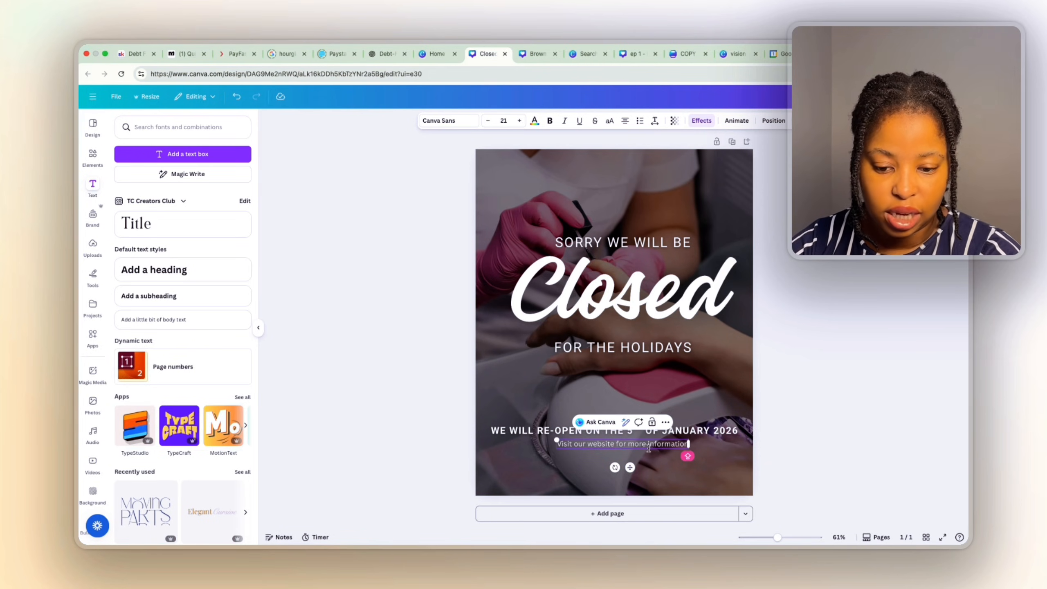
left_click_drag(631, 468, 630, 470)
left_click(685, 446)
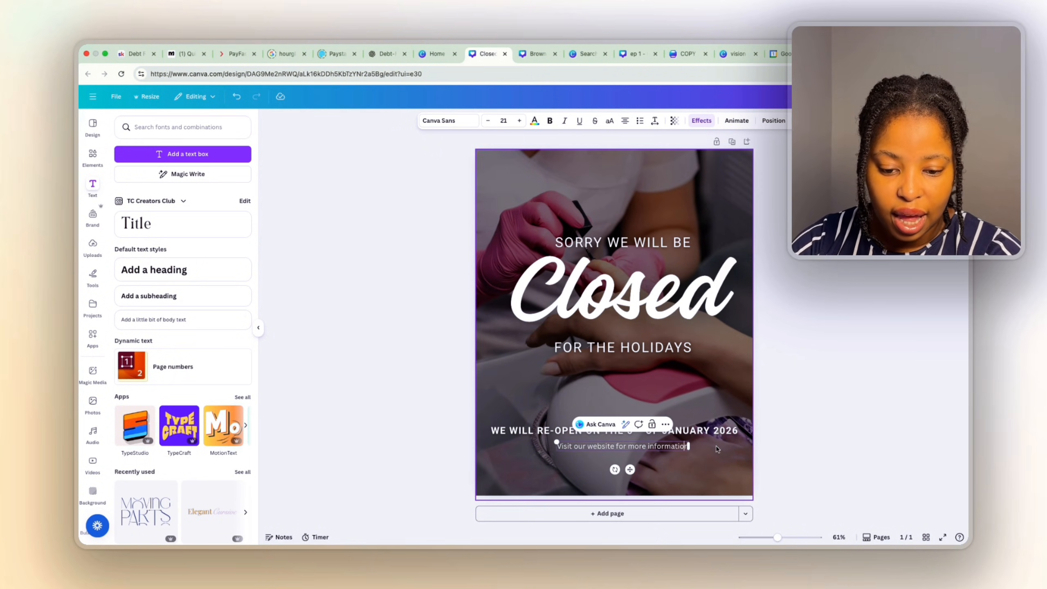
key("Return")
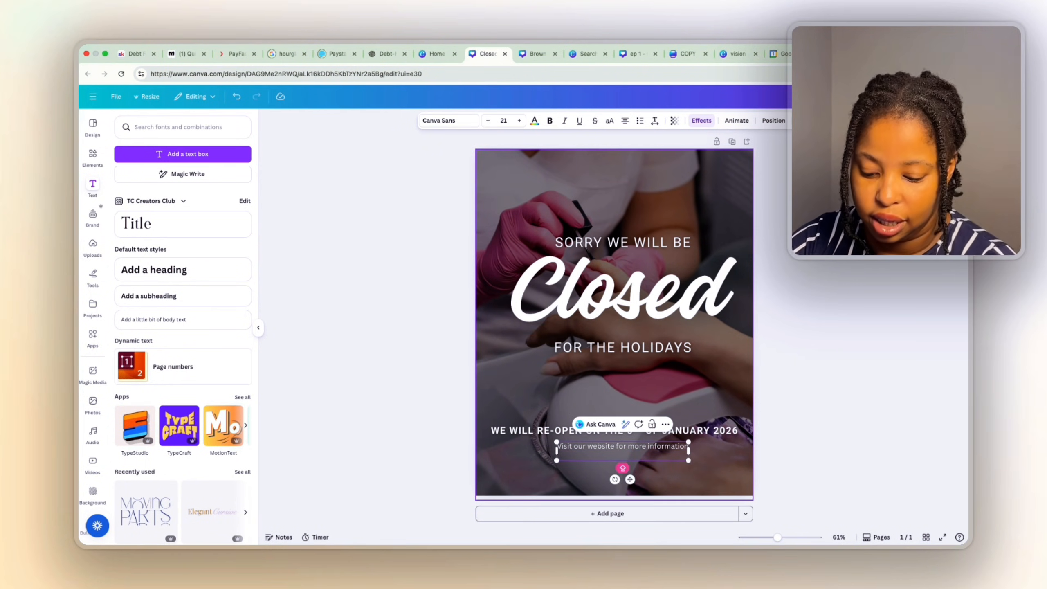
type("W")
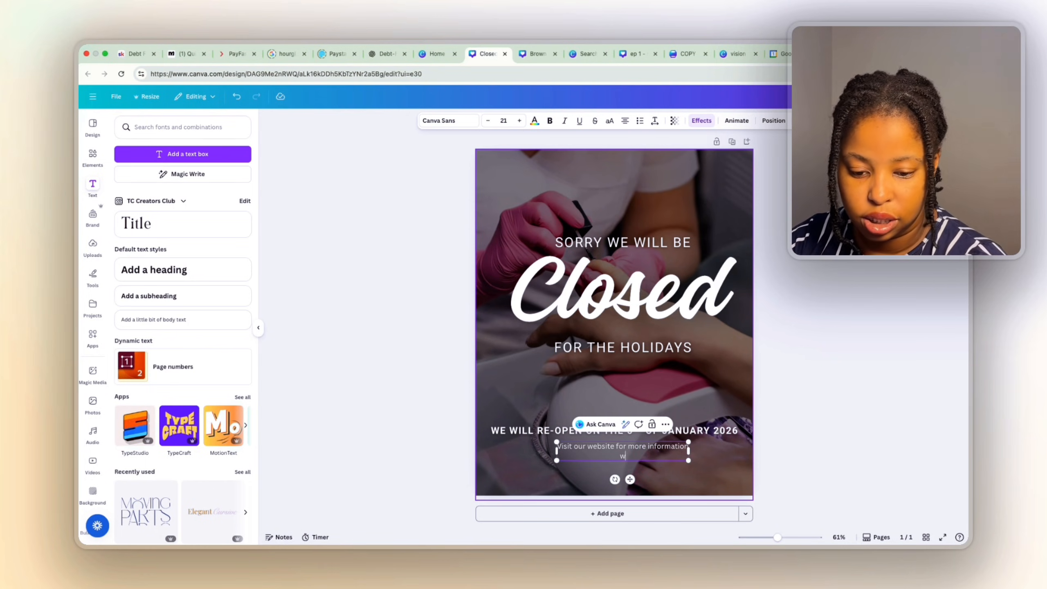
type("ww.no")
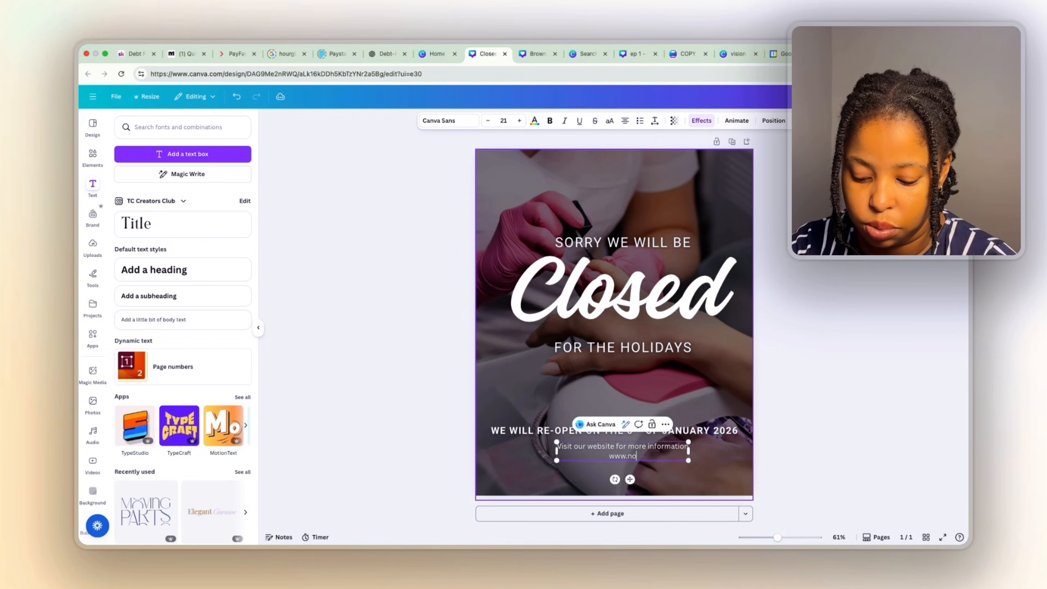
type("mazdiaries")
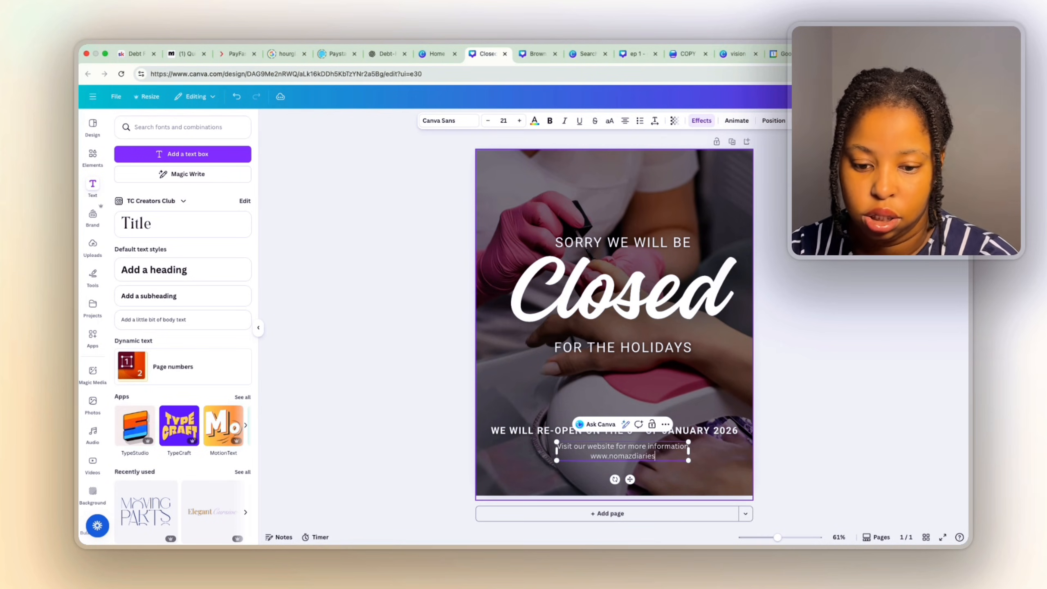
type(".com")
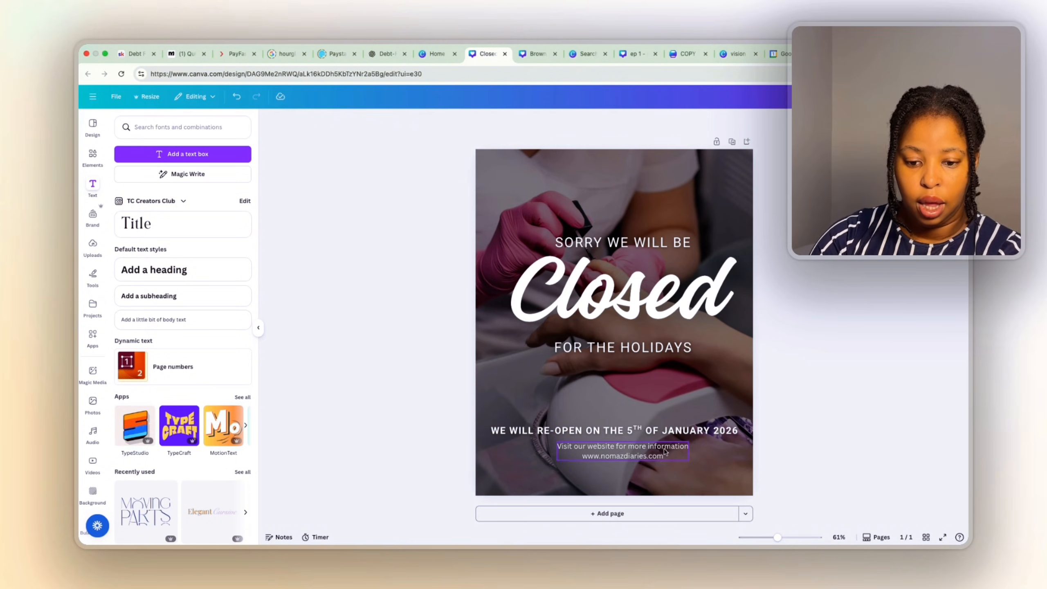
double_click(656, 455)
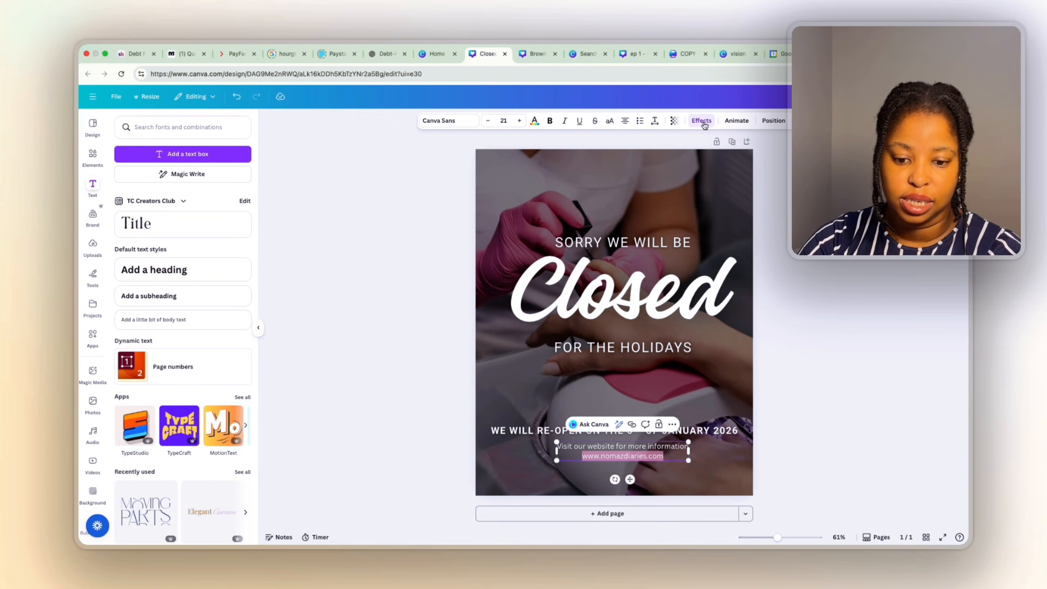
Nudge the website text slightly lower and move the re-open date line up a little.
left_click(801, 415)
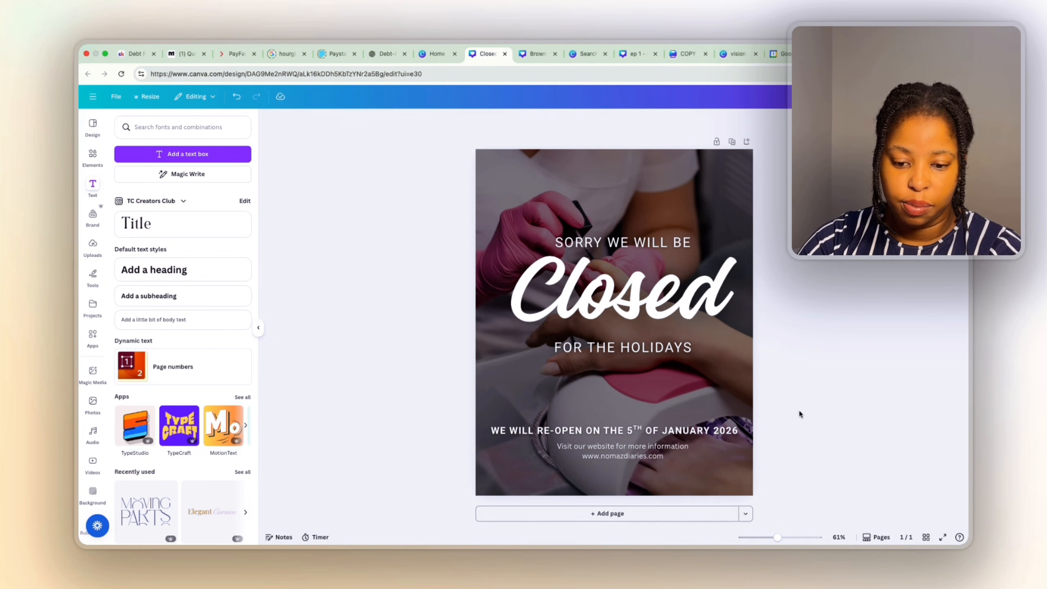
left_click(650, 449)
left_click_drag(650, 449, 648, 452)
left_click(829, 451)
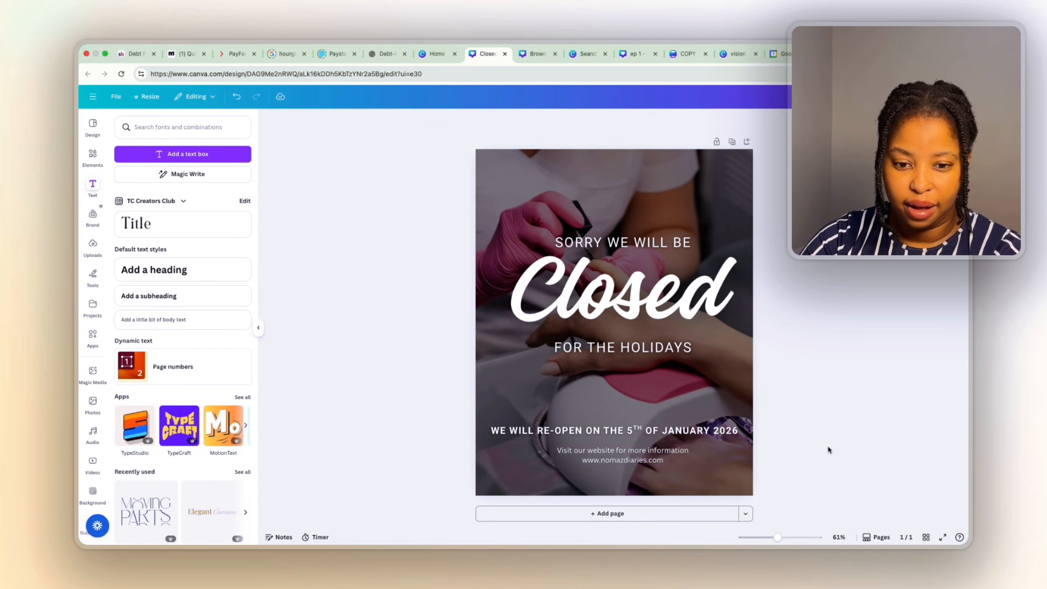
left_click(710, 432)
left_click_drag(710, 432, 710, 426)
left_click(782, 458)
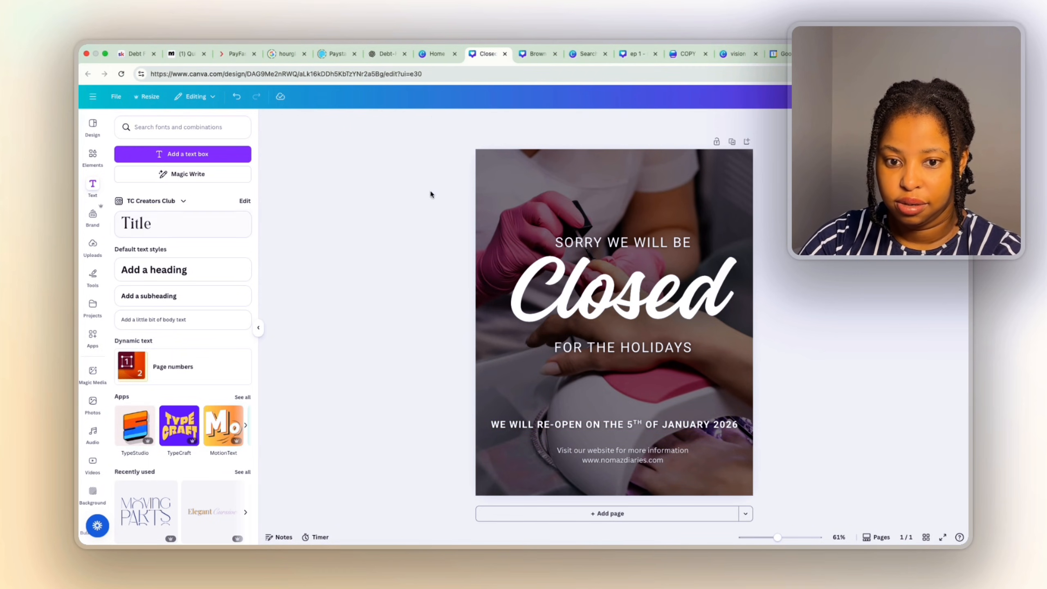
left_click(93, 154)
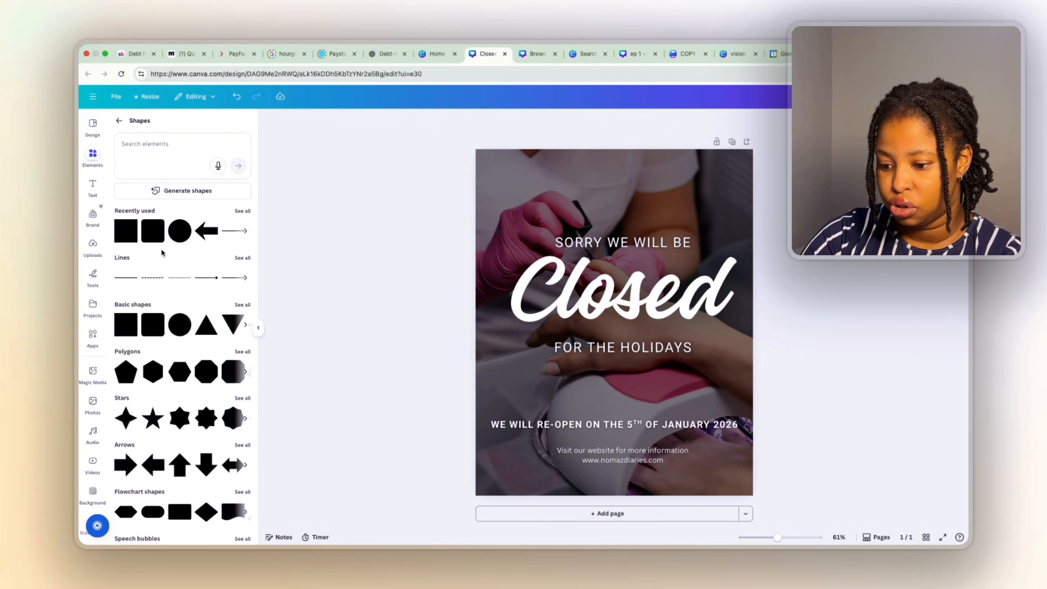
Add a dark red rounded square and resize it into a short bar behind the website text.
scroll(191, 484, "down", 5)
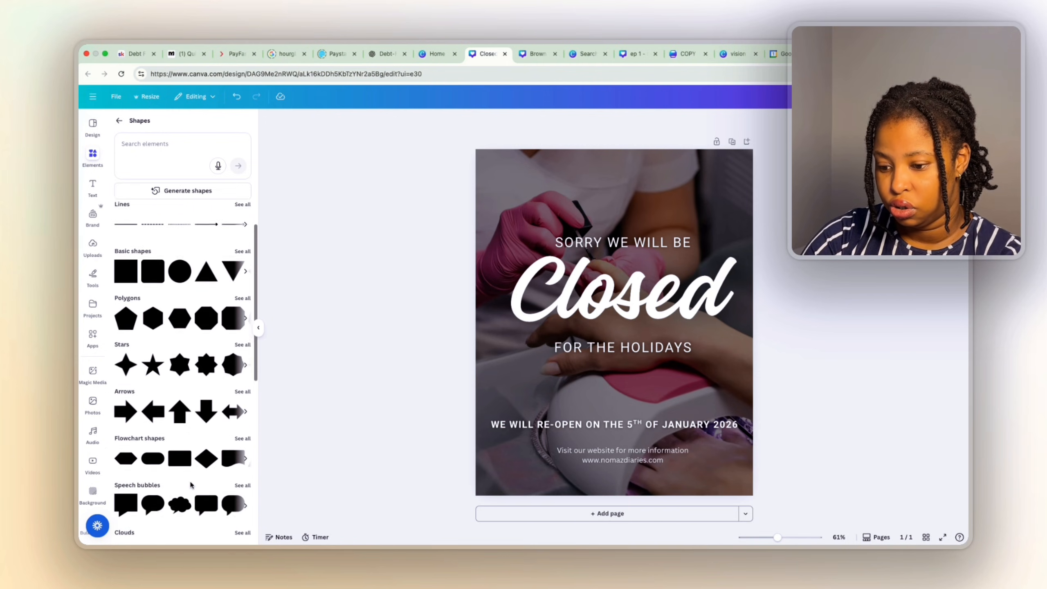
scroll(190, 485, "down", 5)
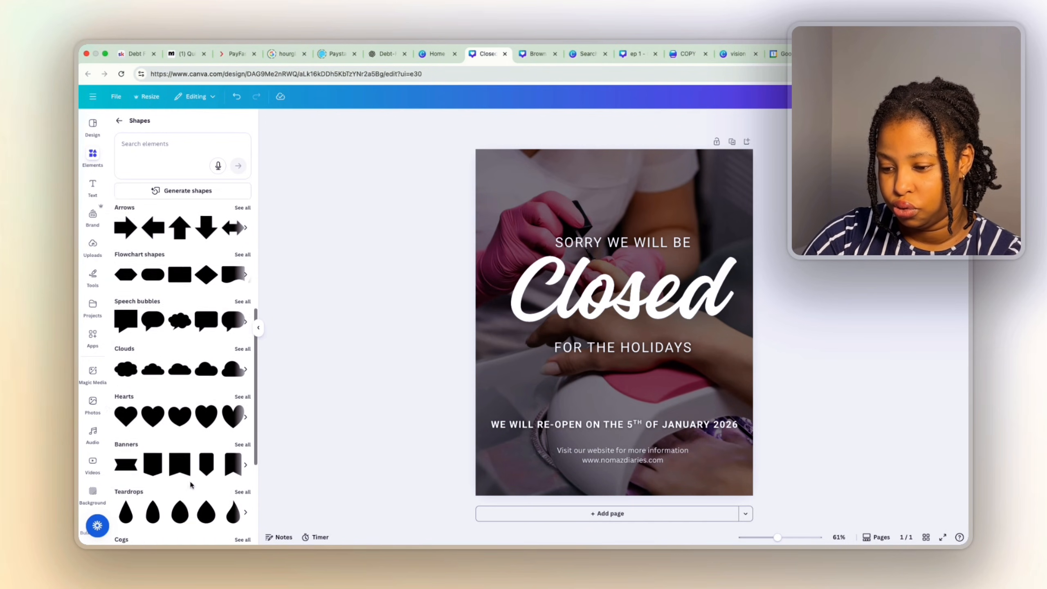
scroll(190, 485, "up", 10)
scroll(191, 485, "up", 2)
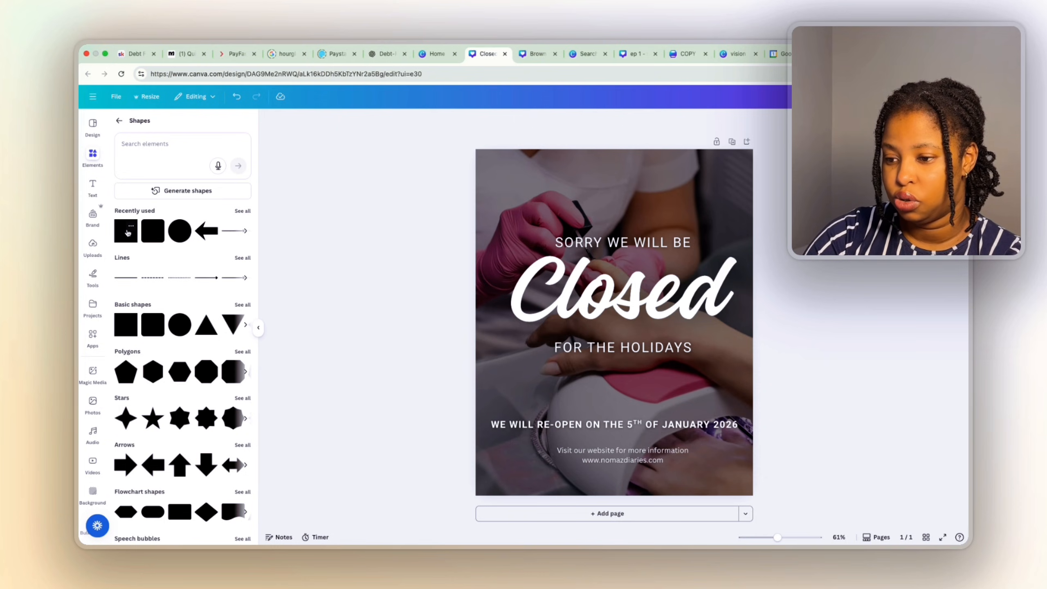
left_click(154, 238)
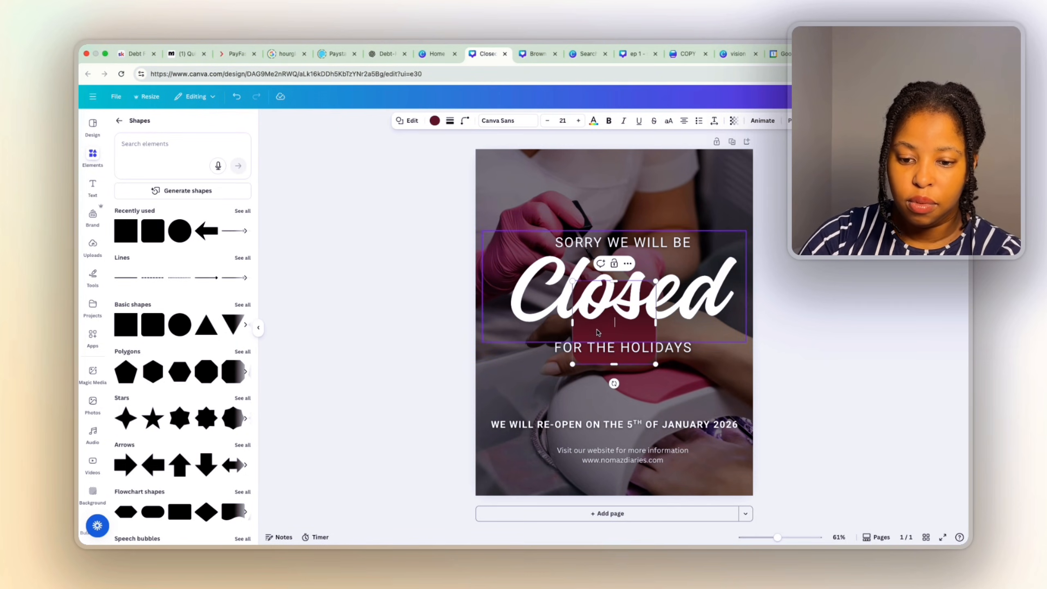
left_click_drag(597, 333, 570, 463)
left_click_drag(593, 383, 695, 462)
left_click_drag(553, 453, 549, 453)
left_click(815, 470)
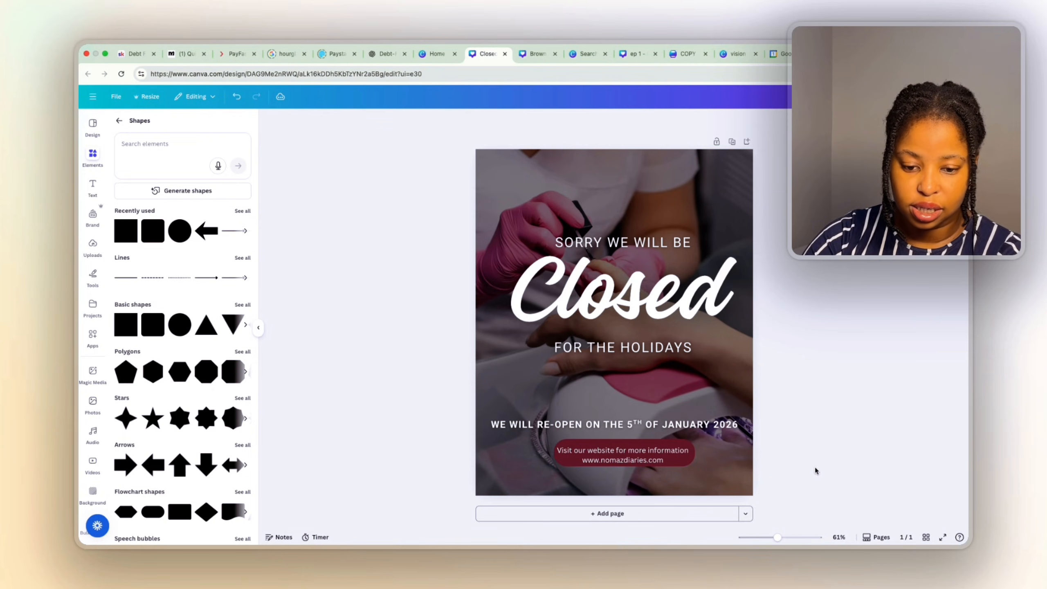
left_click(678, 445)
left_click_drag(678, 445, 680, 446)
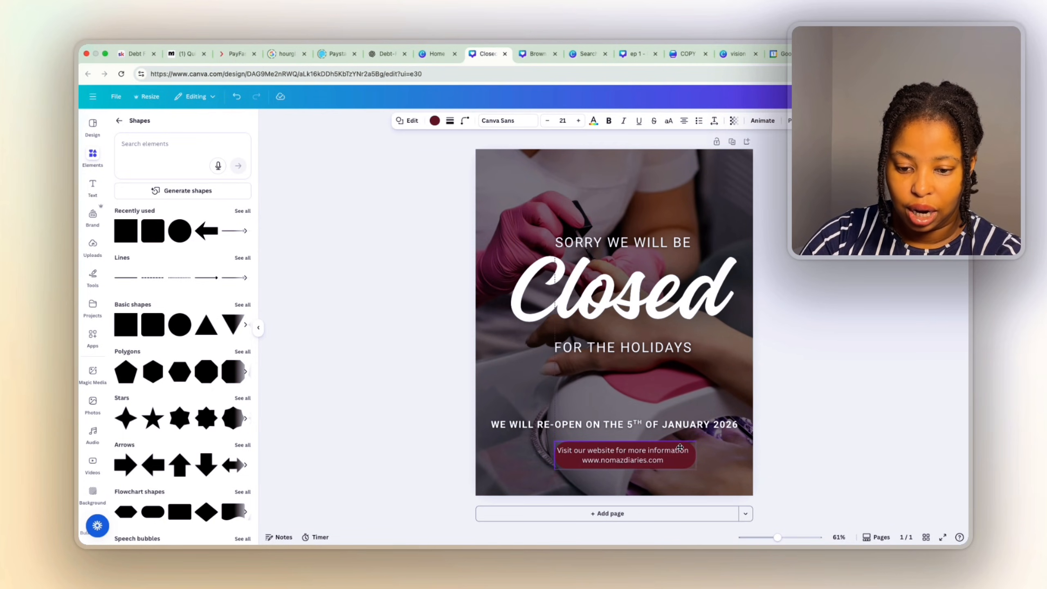
Set the bar's corner rounding to 21, narrow it slightly, and reduce the website text to size 20.
left_click(465, 120)
left_click_drag(444, 160, 427, 160)
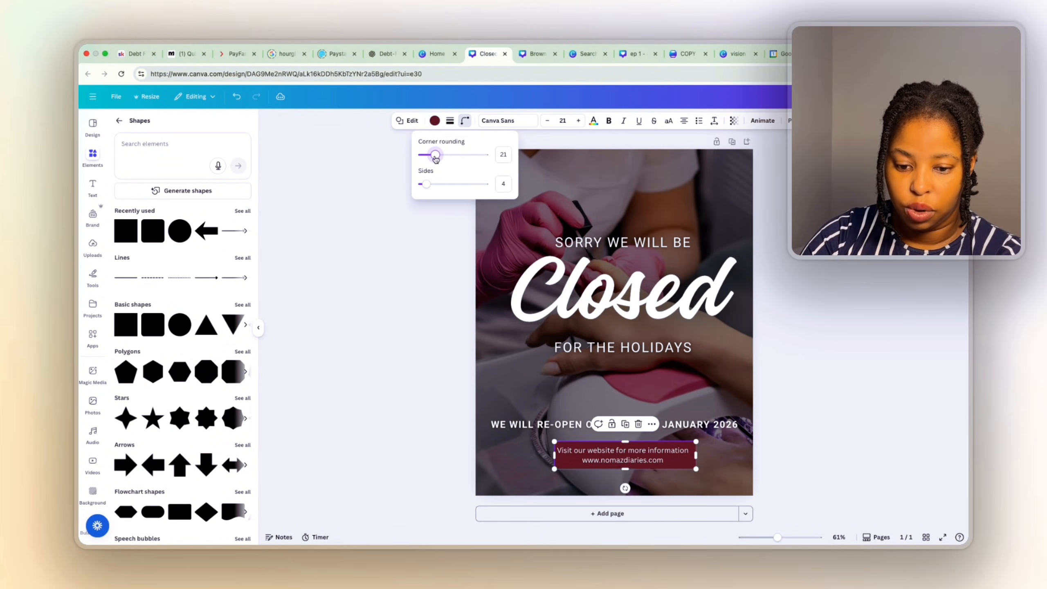
key("Escape")
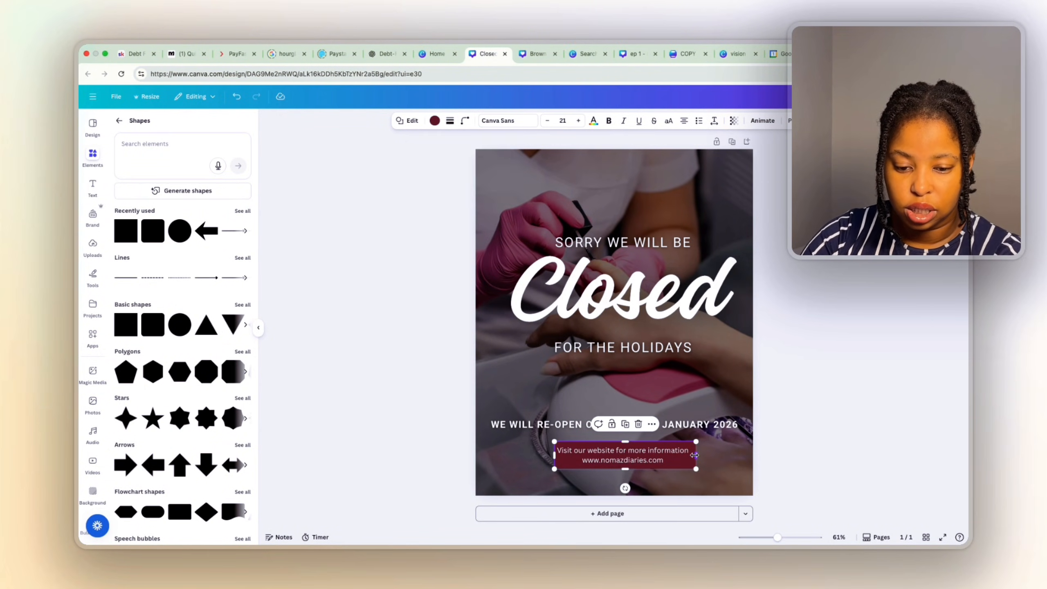
left_click_drag(695, 455, 691, 455)
left_click(670, 460)
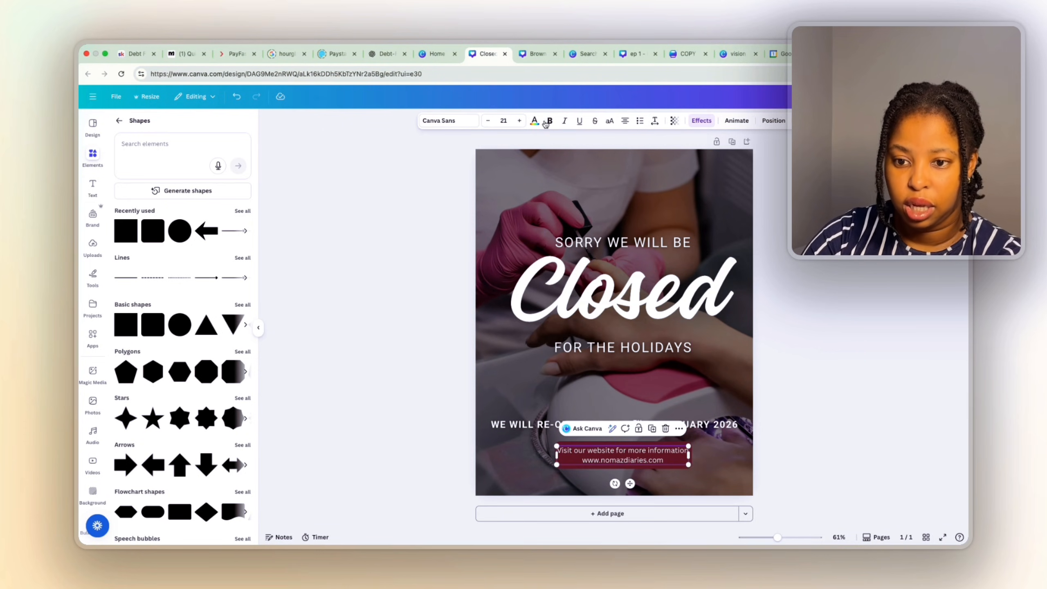
left_click(487, 121)
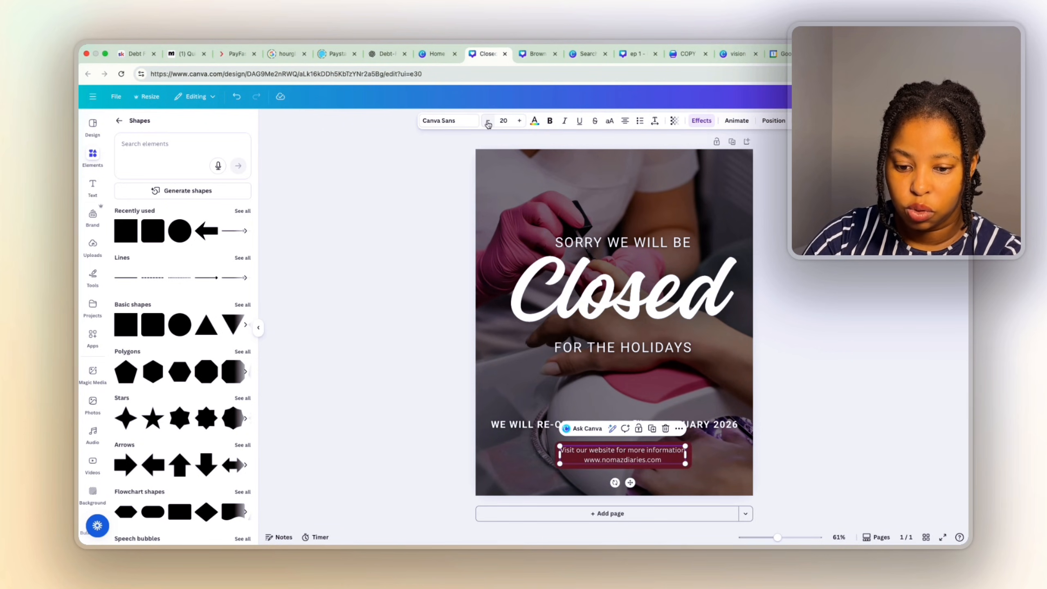
left_click(839, 480)
Fill the website bar light pink and make the website text black.
left_click(648, 446)
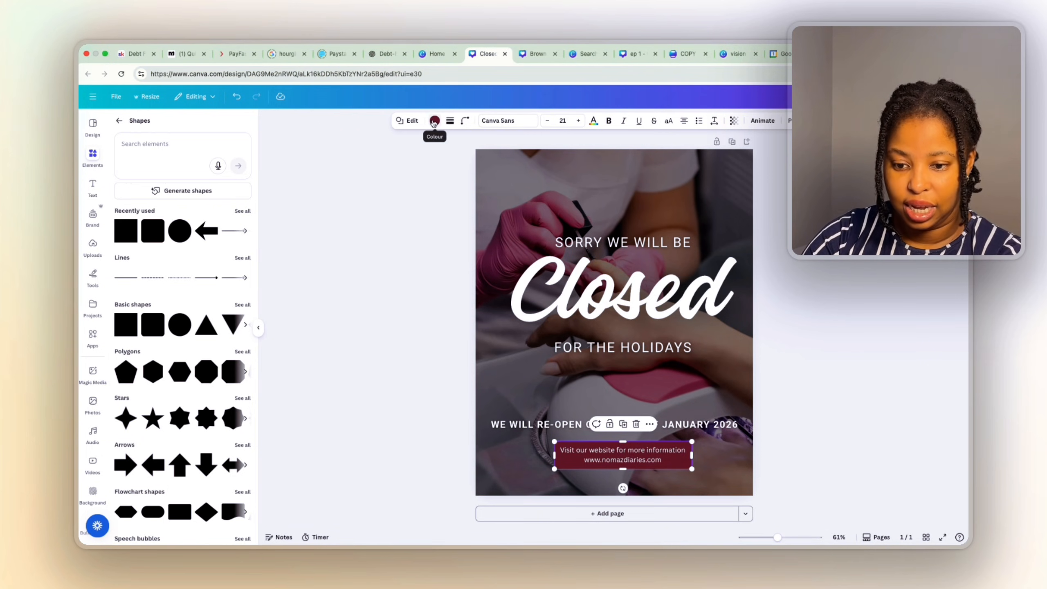
left_click(434, 120)
left_click(143, 258)
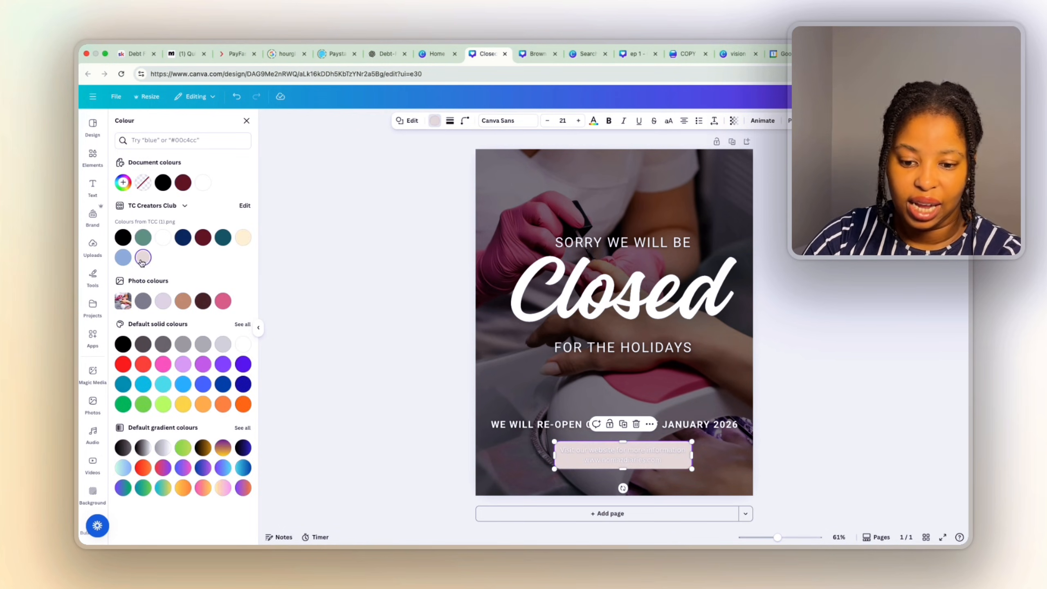
left_click(622, 469)
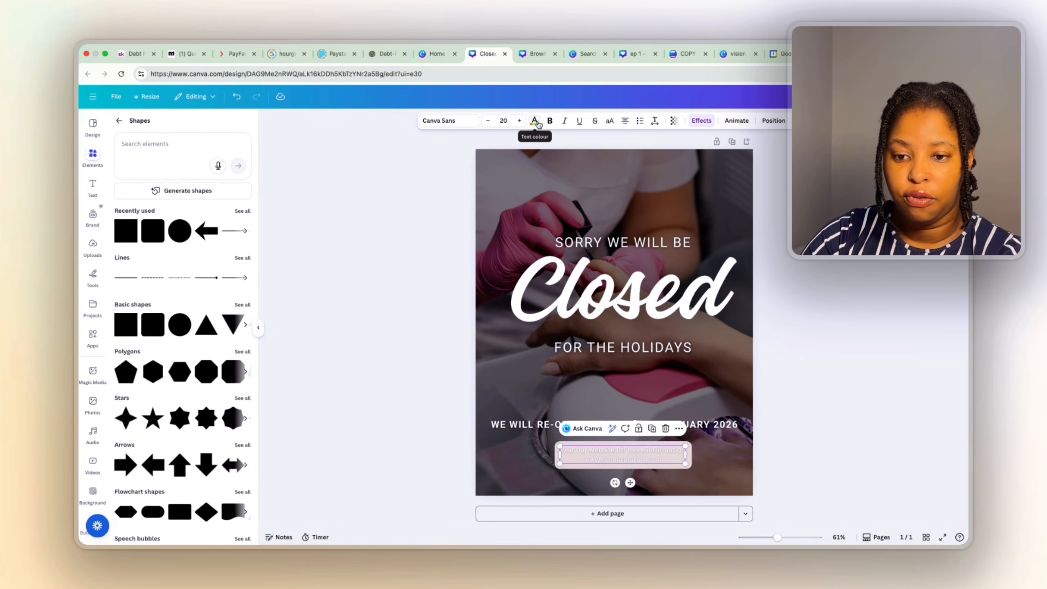
left_click(534, 120)
left_click(143, 186)
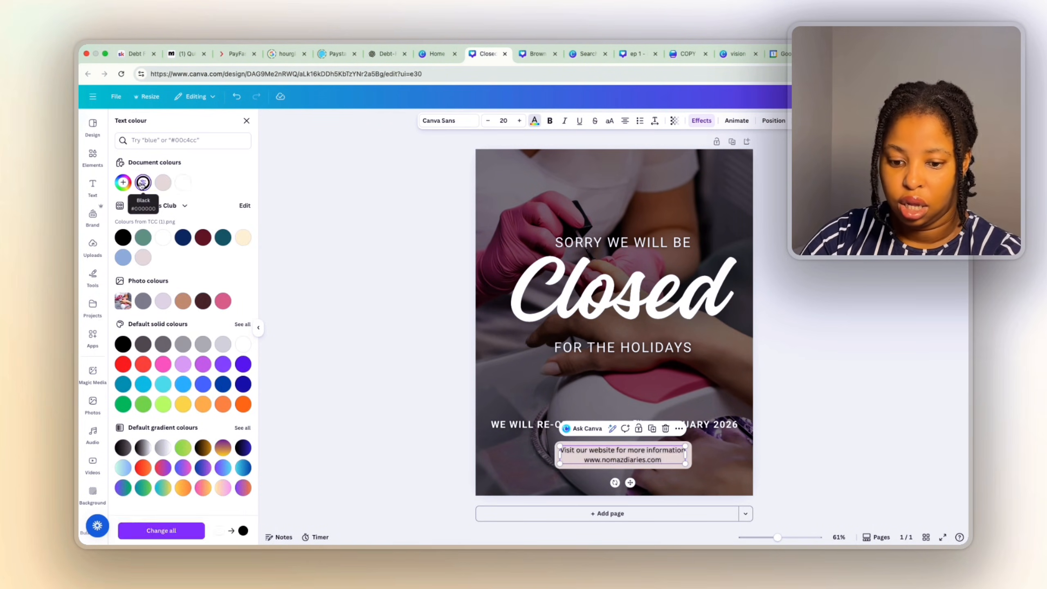
left_click(815, 427)
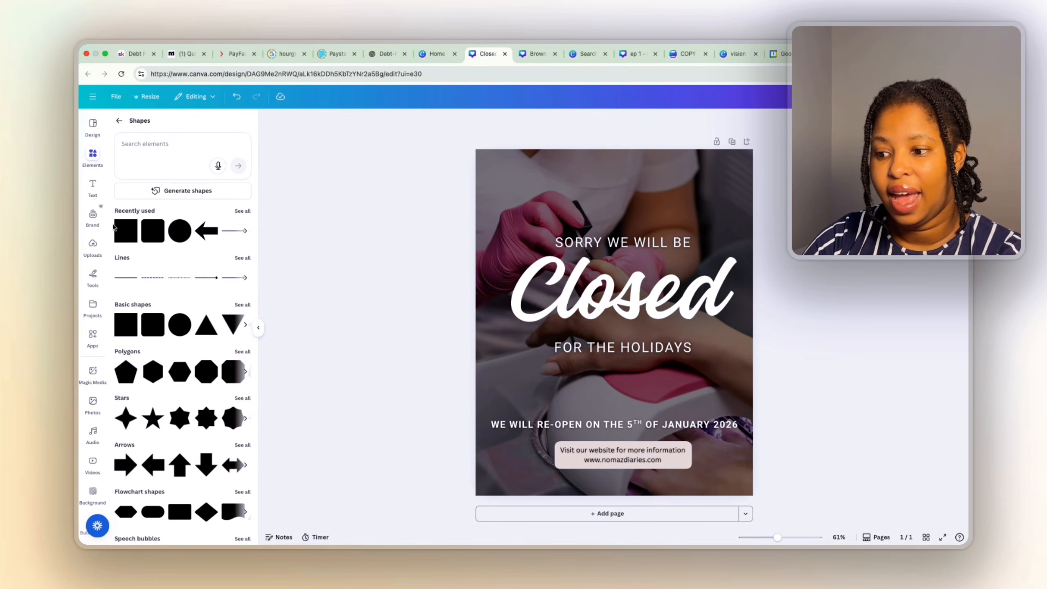
Clear the old nails photo search and search the uploads for 'logo' to find the ND logos.
left_click(93, 402)
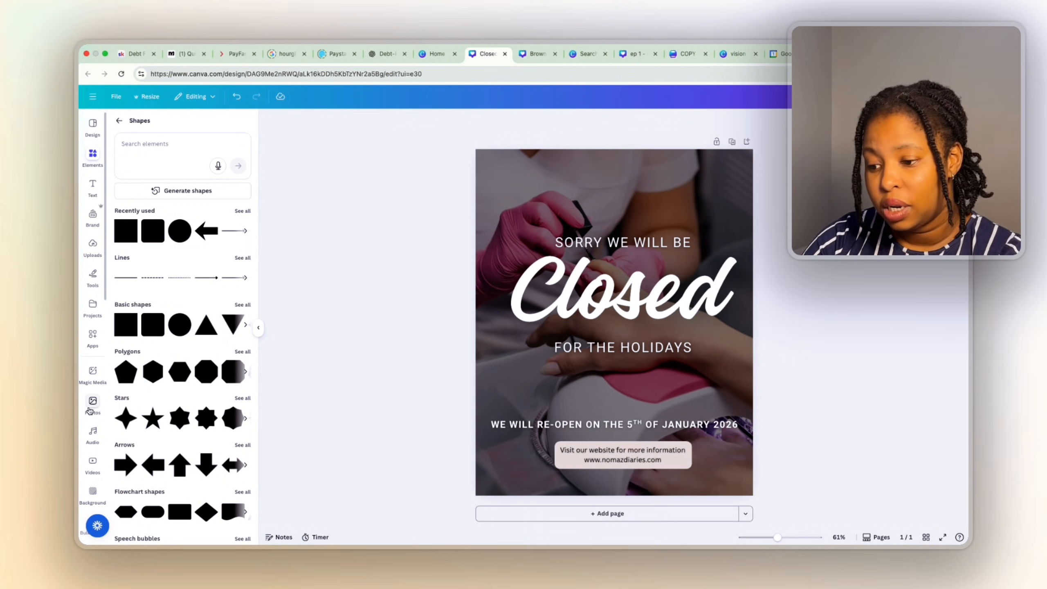
left_click(221, 127)
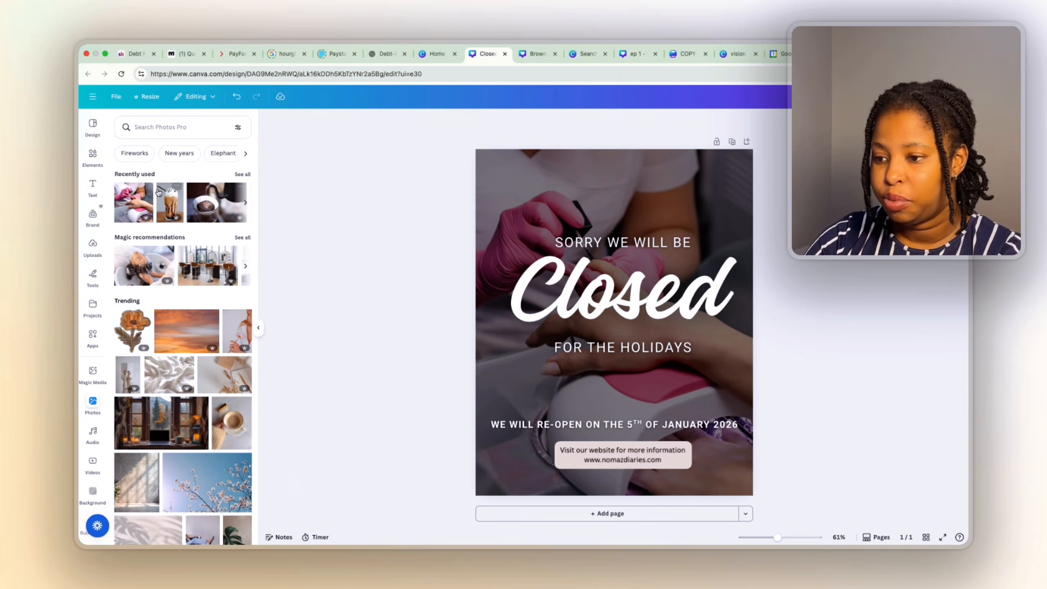
left_click(92, 247)
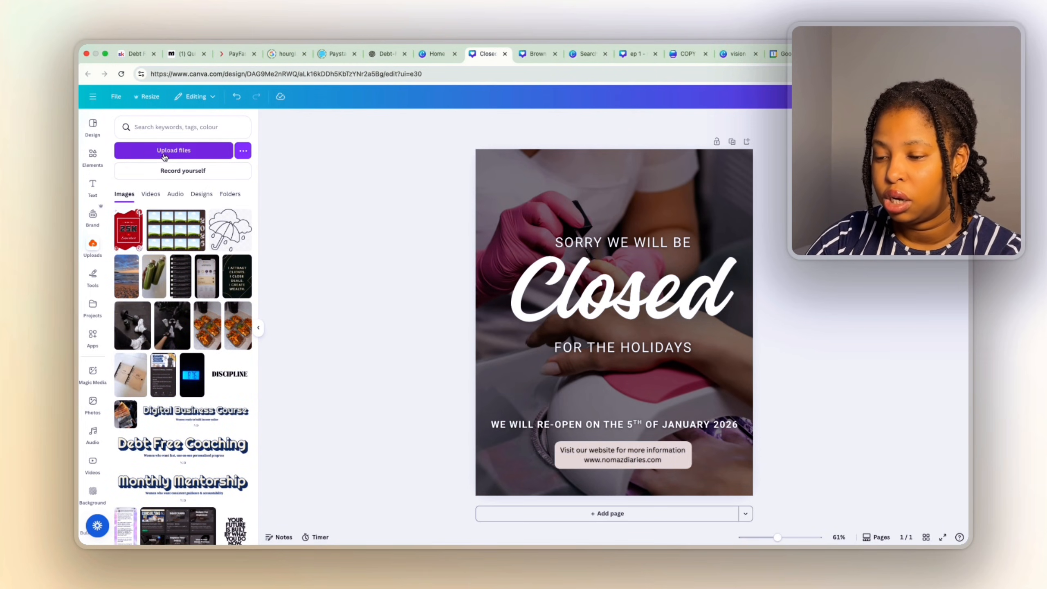
left_click(171, 128)
type("logo")
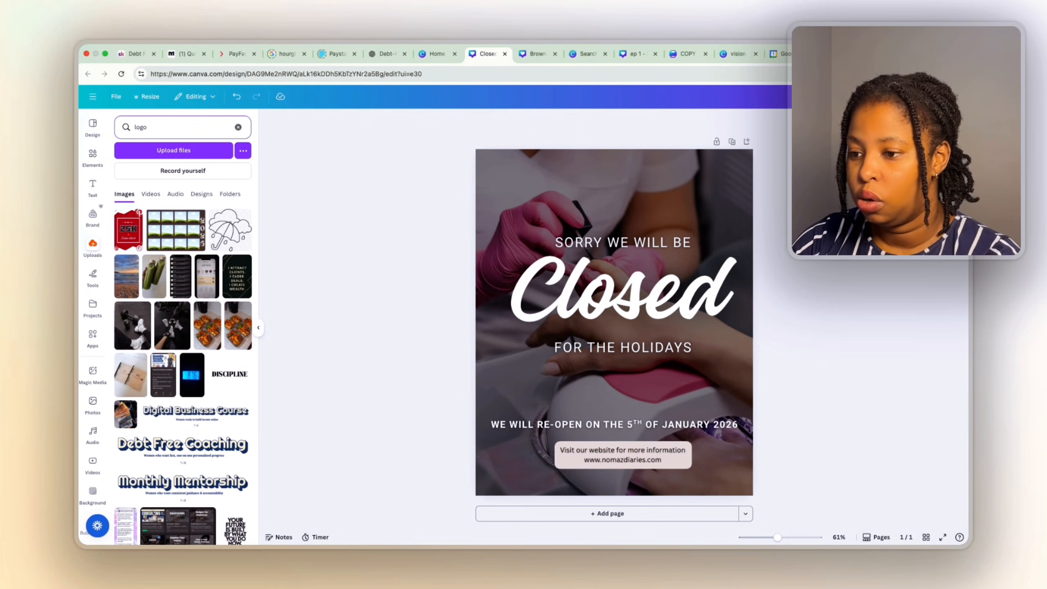
key("Return")
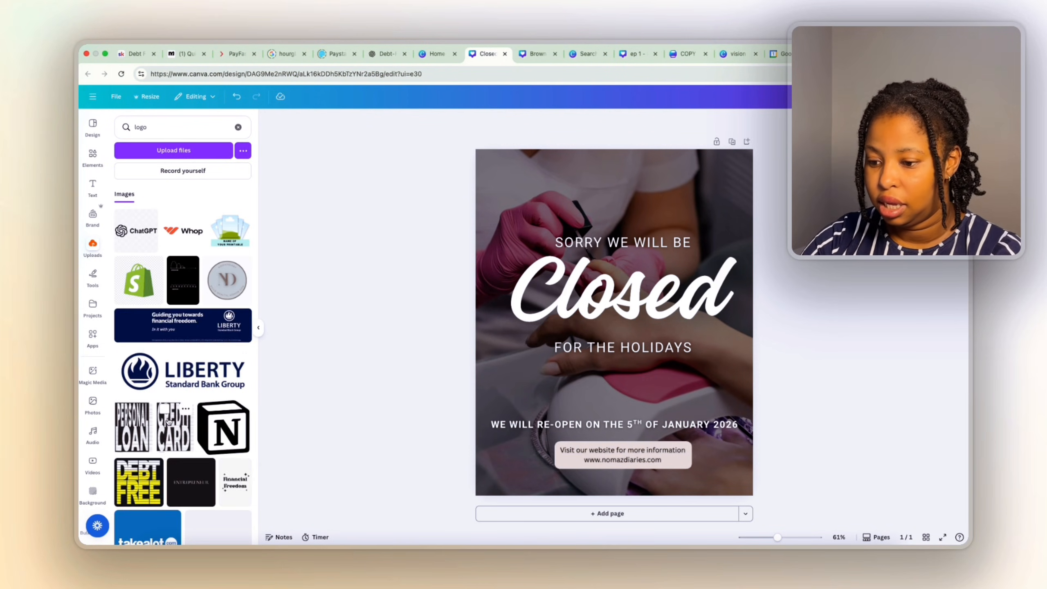
scroll(198, 422, "down", 5)
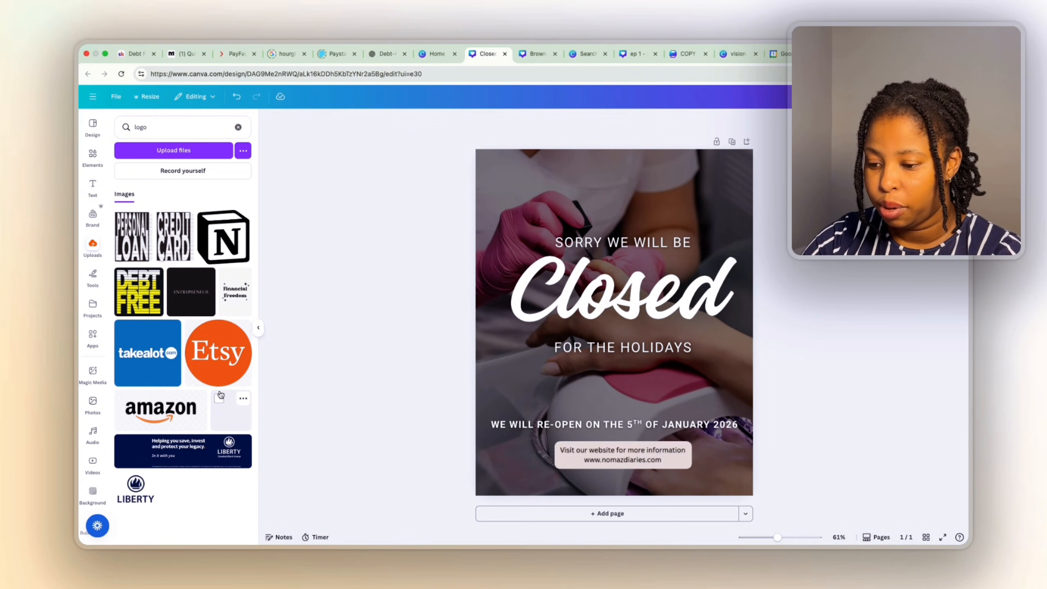
scroll(221, 395, "down", 3)
scroll(218, 386, "down", 4)
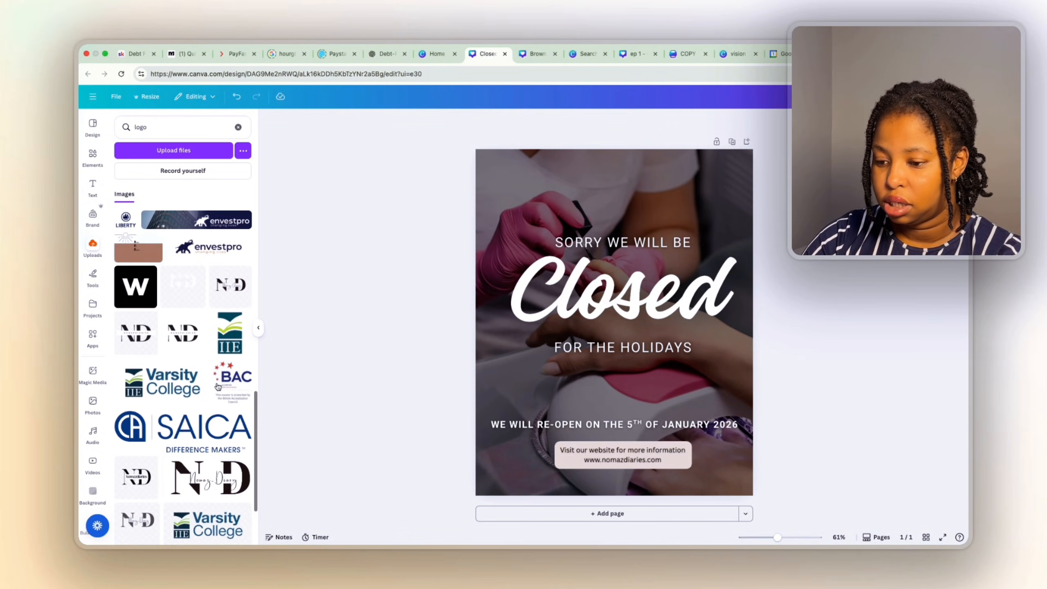
Add the ND logo as a small mark at the top centre, then preview the design full screen.
left_click(227, 288)
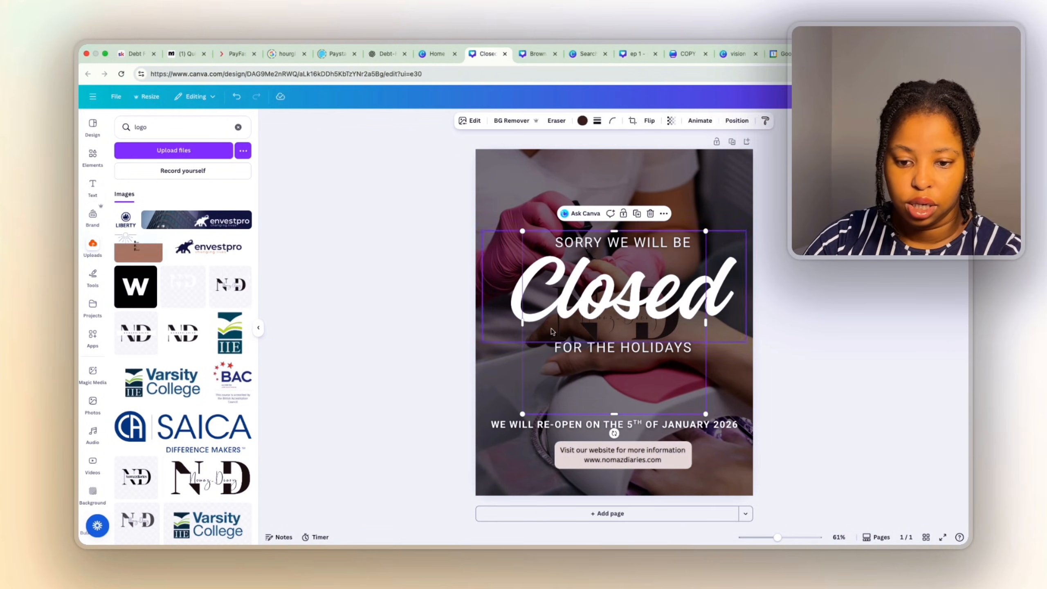
left_click_drag(706, 411, 583, 292)
left_click_drag(542, 249, 604, 155)
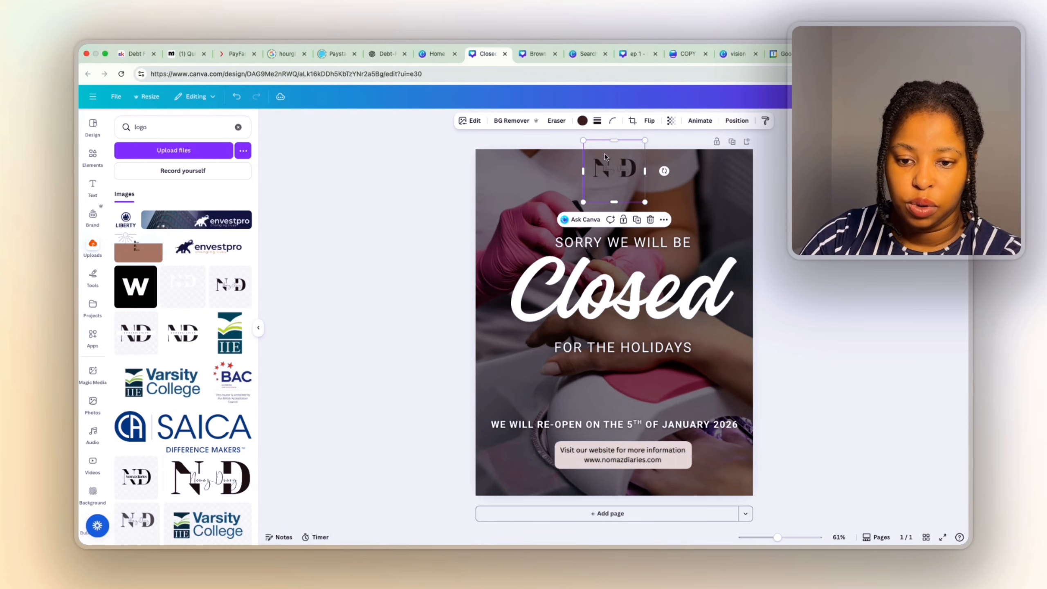
left_click_drag(644, 203, 629, 159)
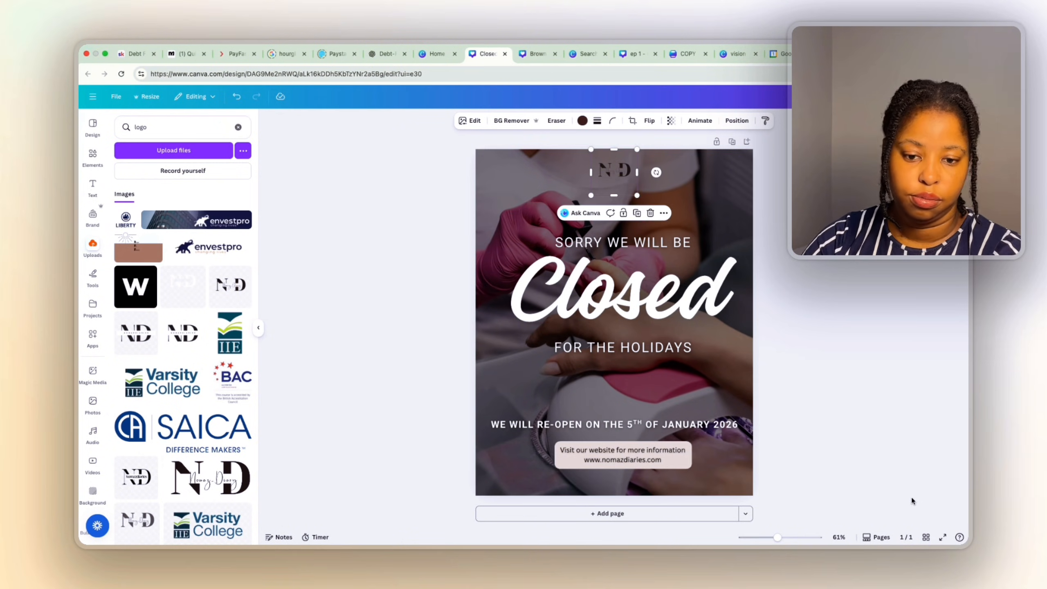
left_click(911, 495)
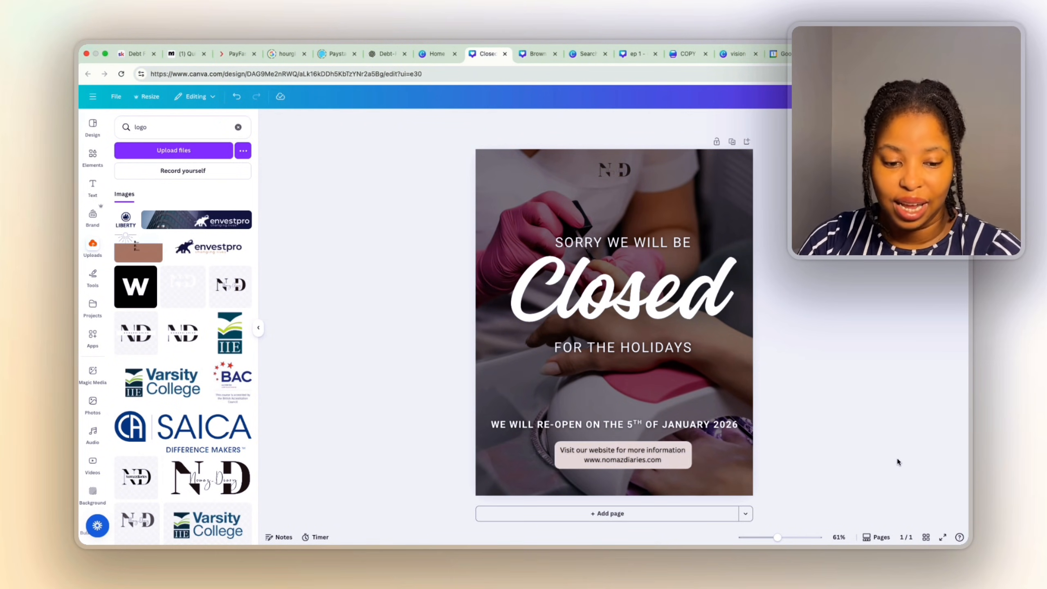
left_click(943, 537)
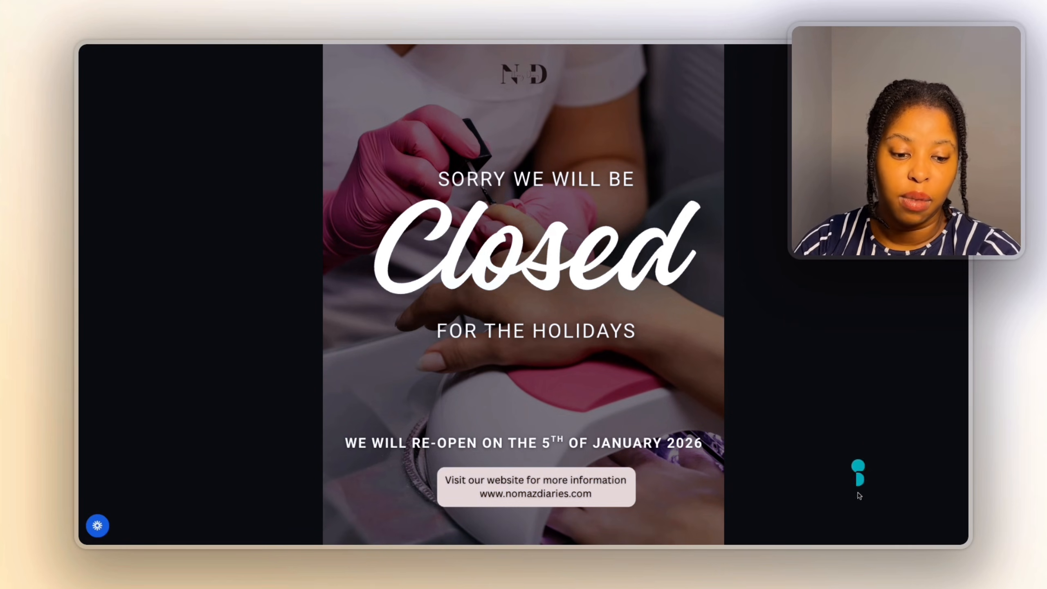
left_click(951, 533)
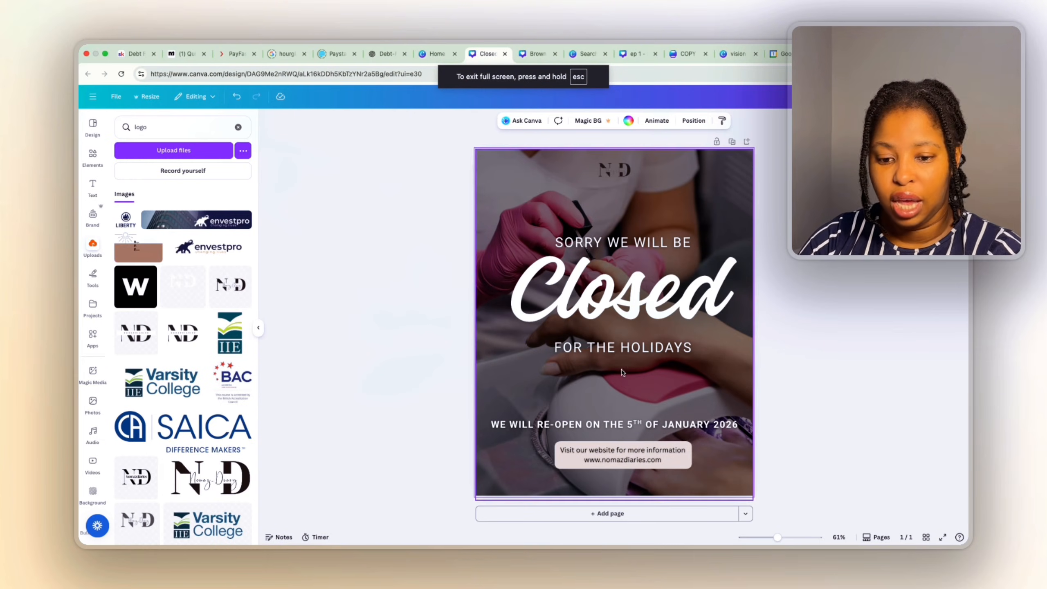
Apply the Merge animation to SORRY WE WILL BE and to FOR THE HOLIDAYS, set to On exit.
left_click(615, 239)
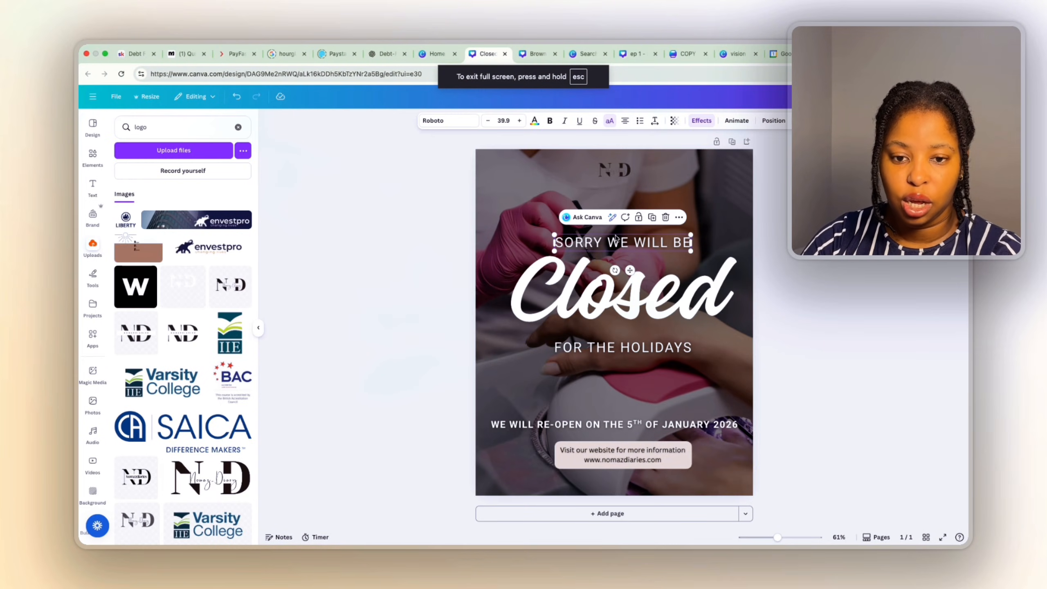
left_click(738, 120)
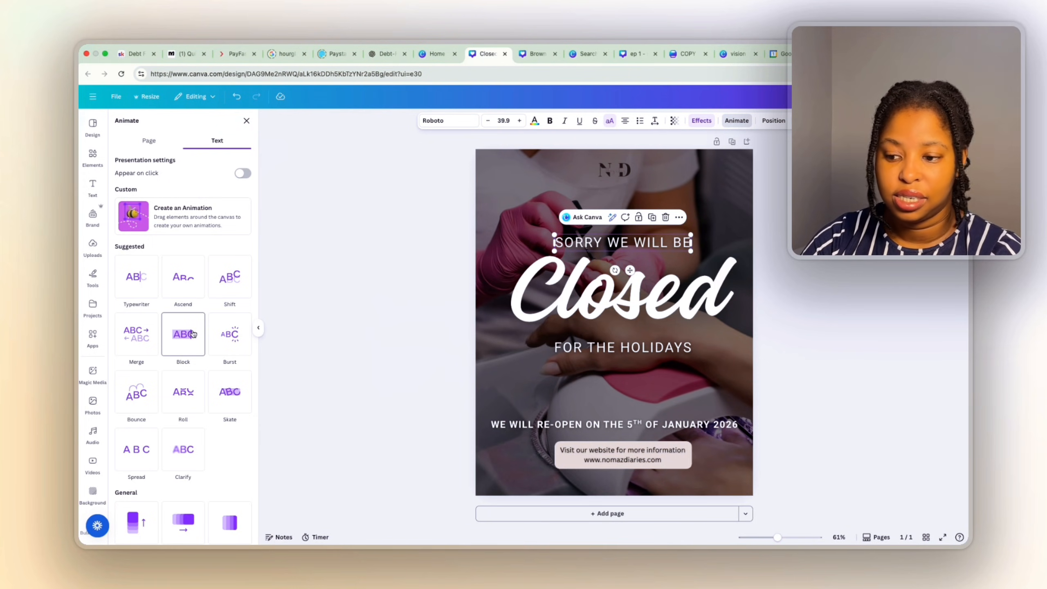
left_click(149, 346)
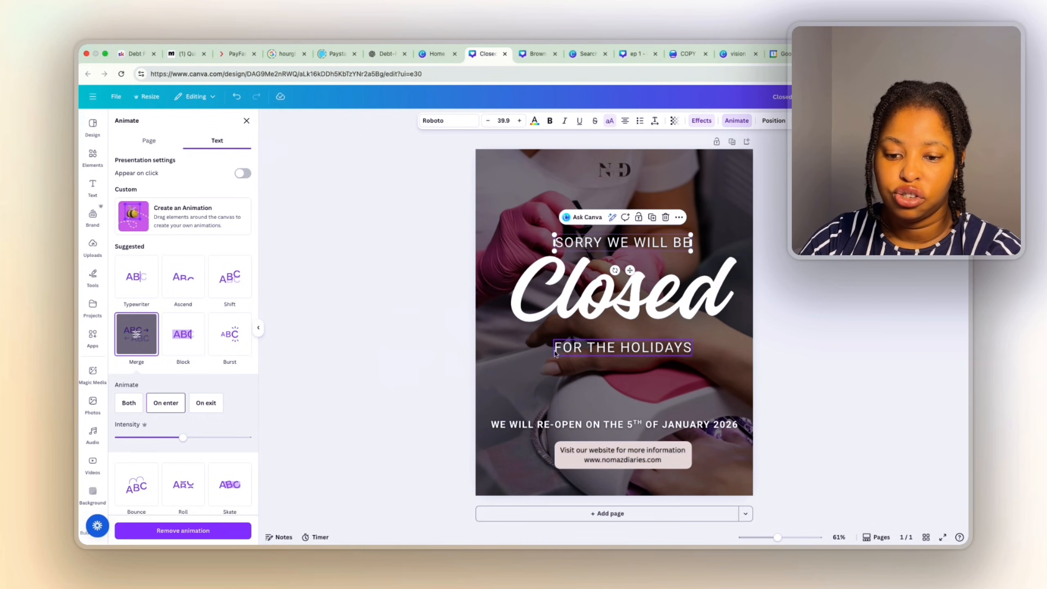
left_click(567, 349)
left_click(129, 345)
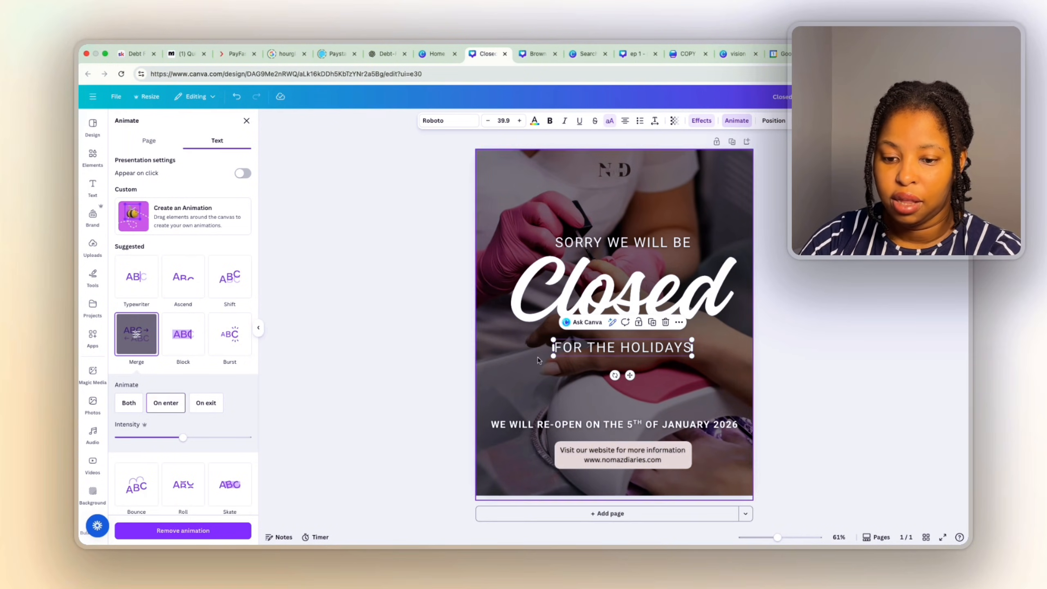
left_click(205, 403)
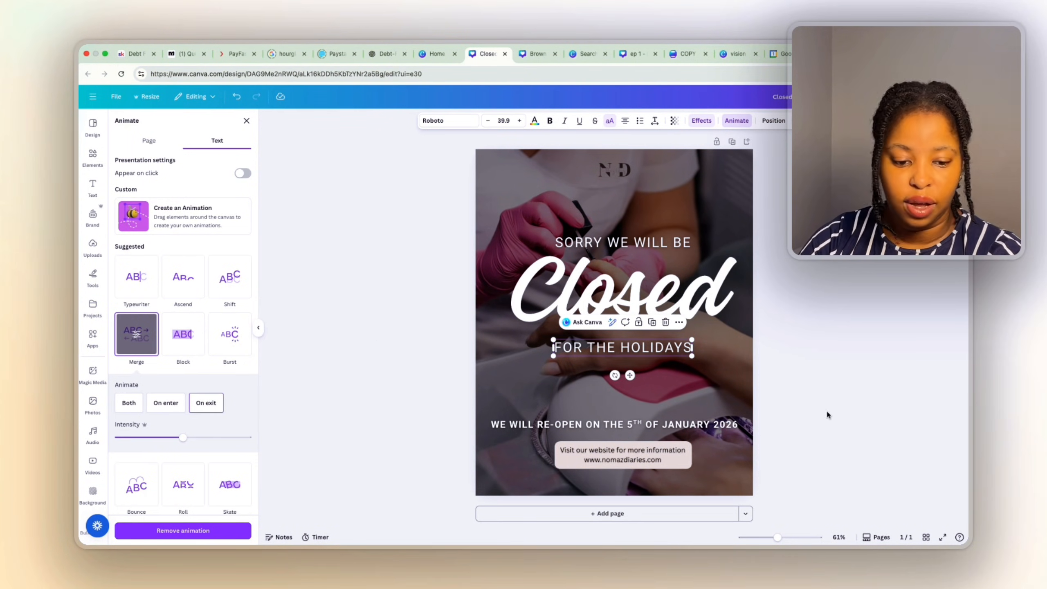
Play the design full screen to check the animations, then return to editing.
left_click(942, 537)
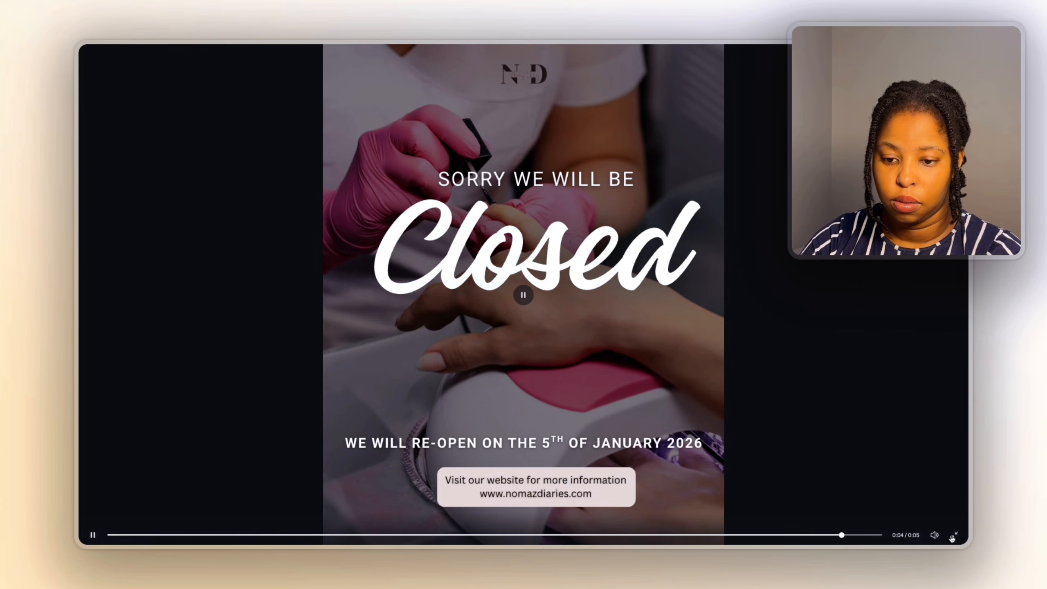
left_click(952, 535)
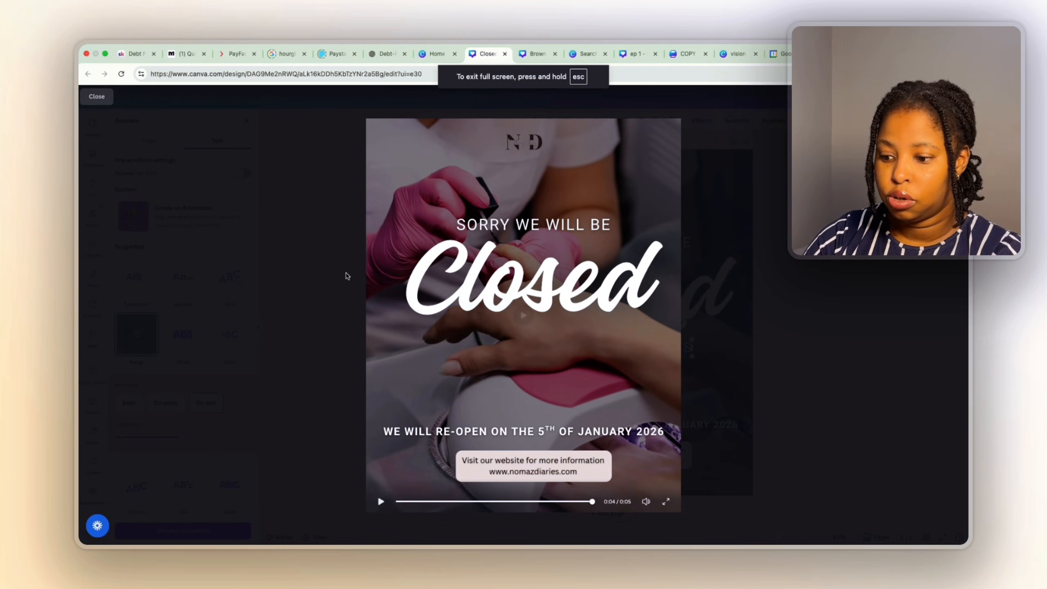
left_click(97, 96)
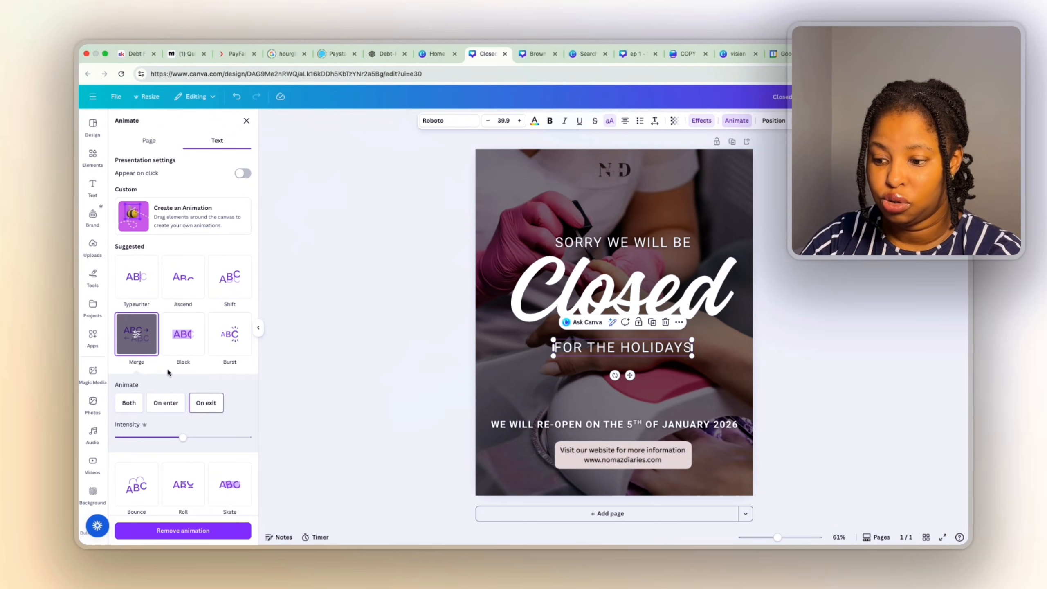
Switch the FOR THE HOLIDAYS animation to Pan on enter.
scroll(194, 410, "down", 3)
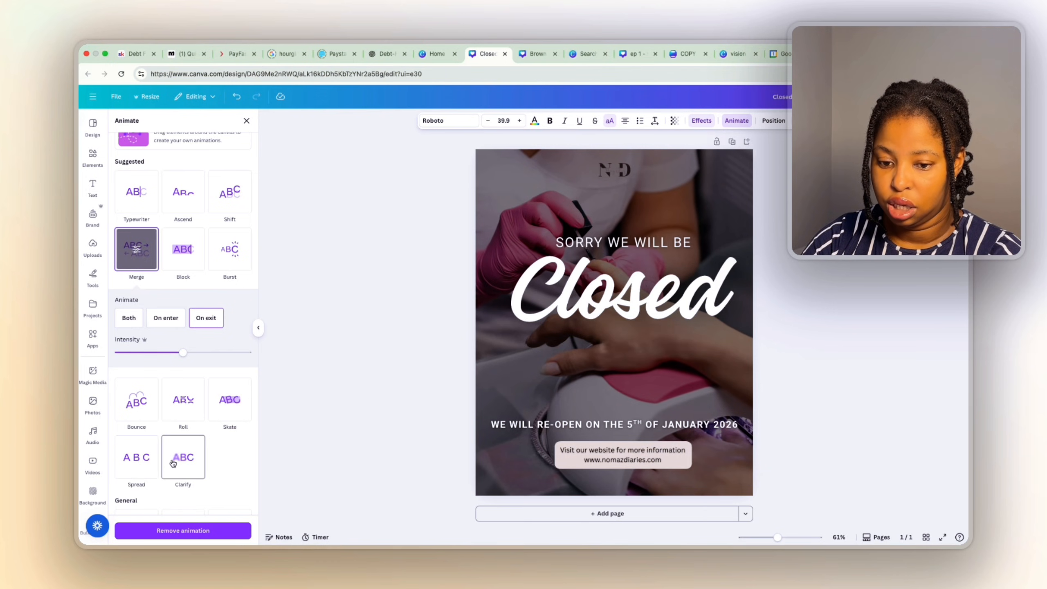
scroll(201, 276, "up", 3)
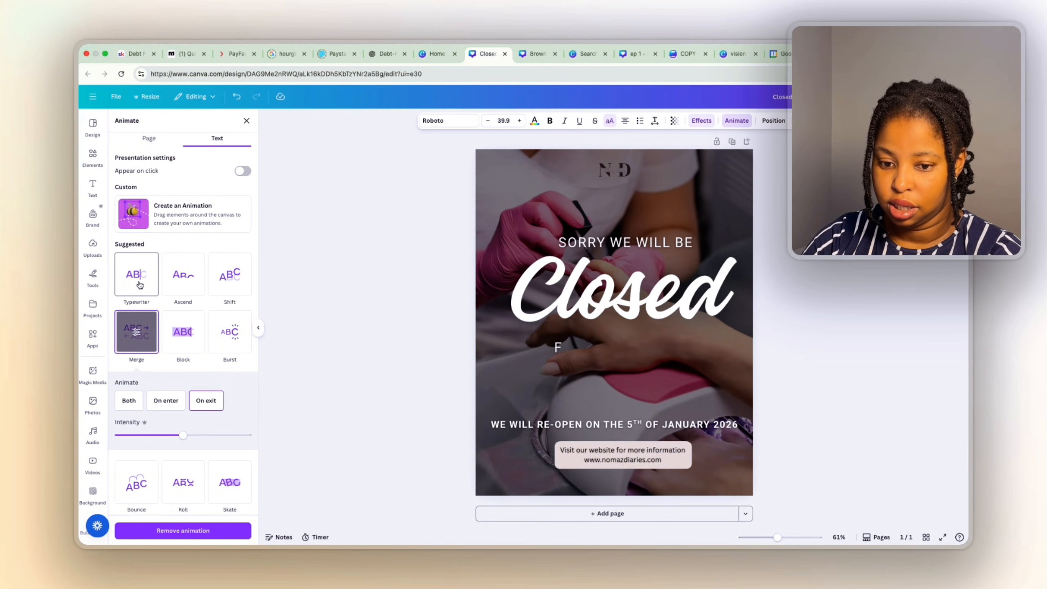
scroll(170, 356, "down", 7)
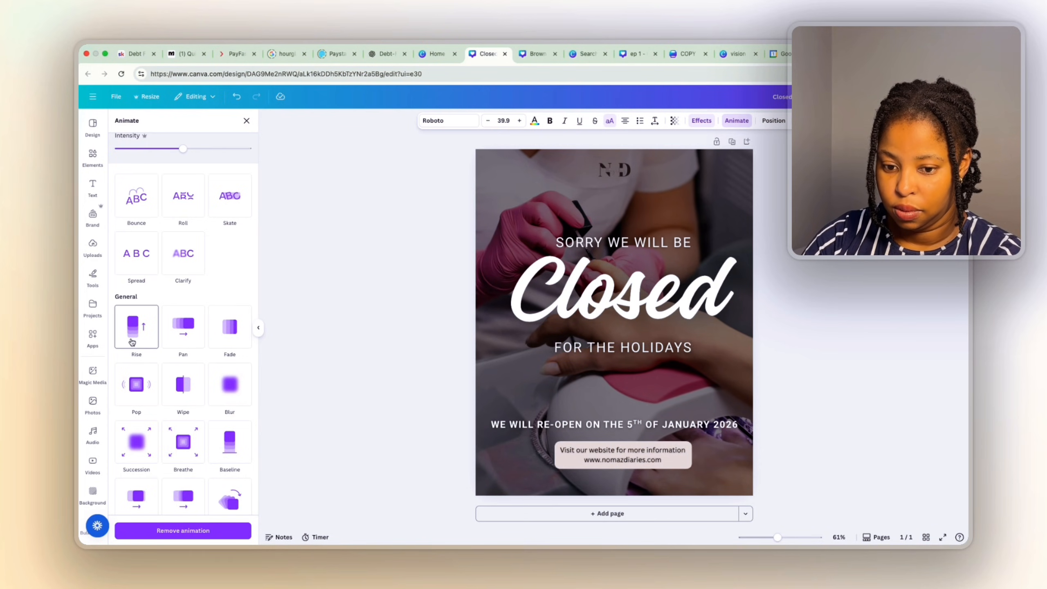
left_click(193, 335)
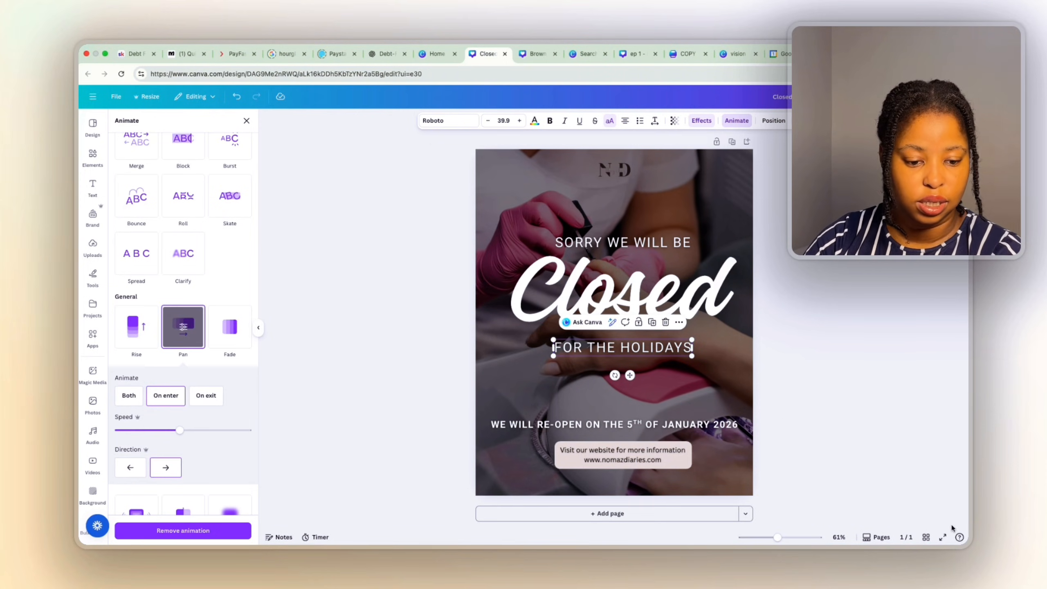
Preview the Pan animation full screen, then set its speed to the slowest.
left_click(942, 537)
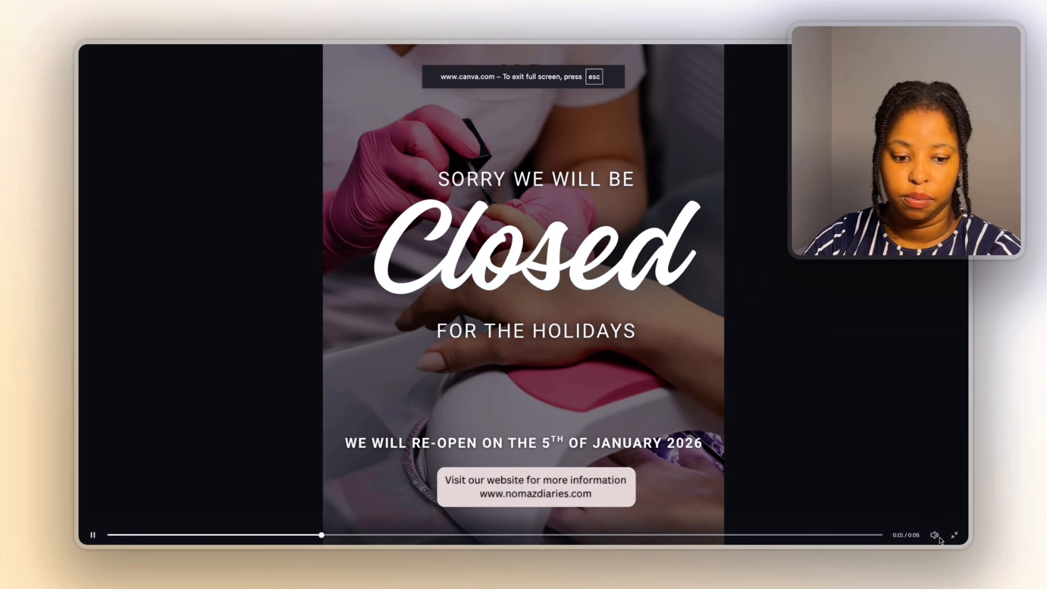
left_click(954, 536)
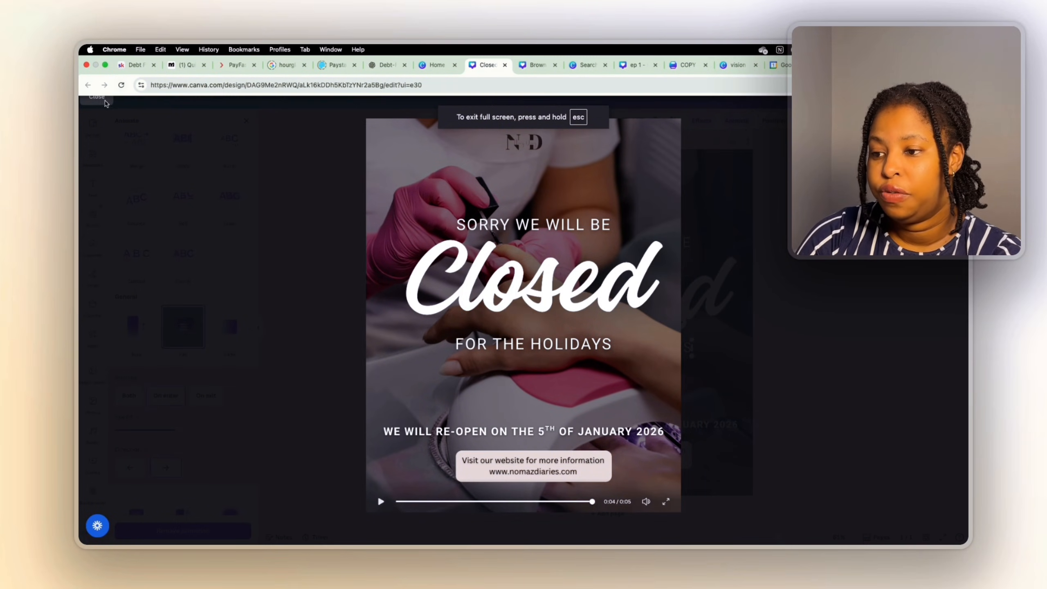
left_click(102, 101)
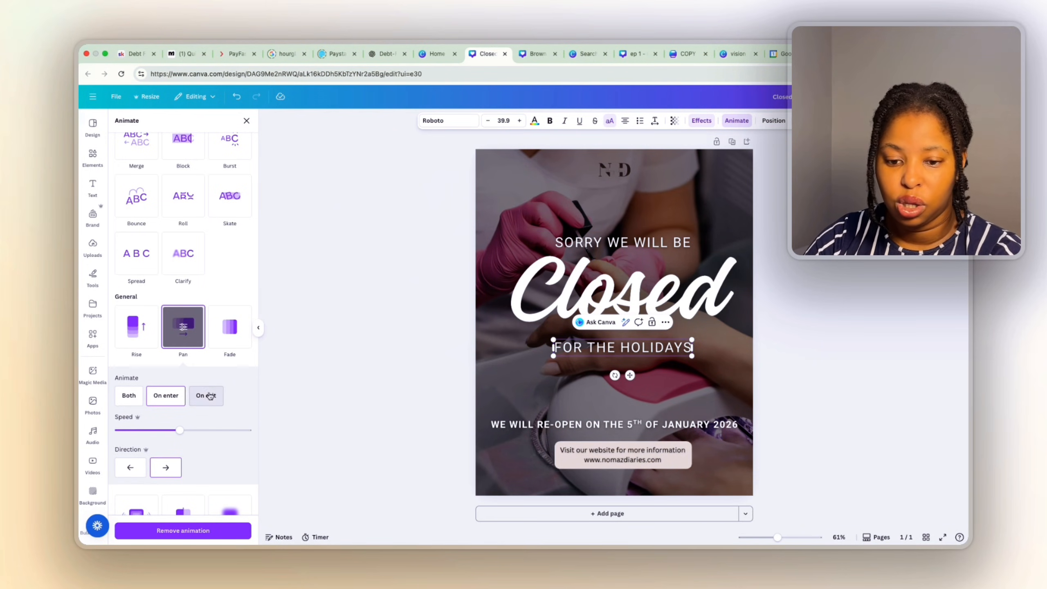
left_click(122, 430)
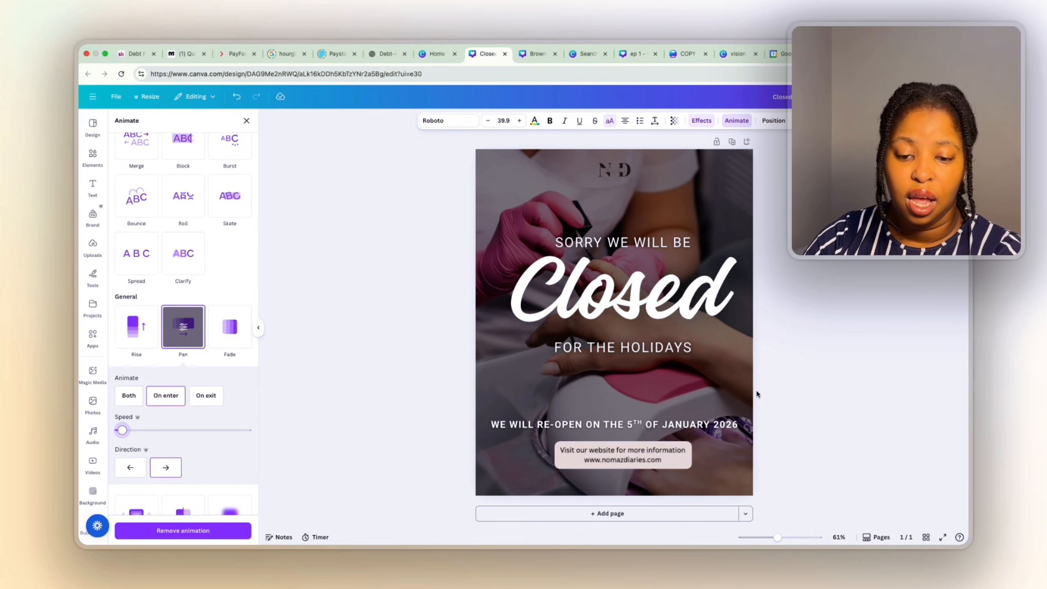
left_click(711, 426)
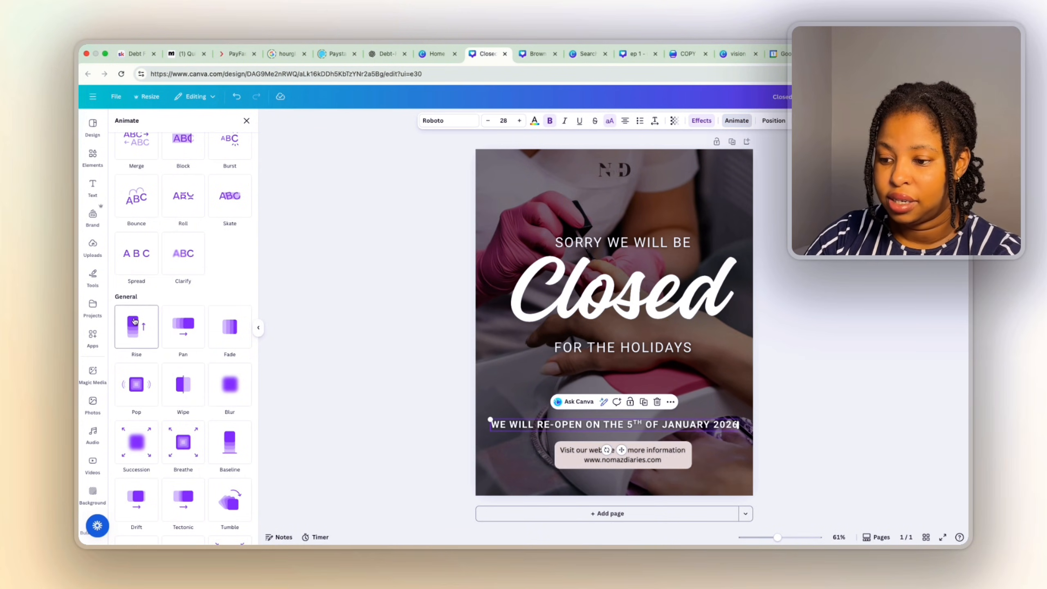
Give the re-opening date line a Typewriter entrance animation with a slower speed.
scroll(175, 298, "up", 5)
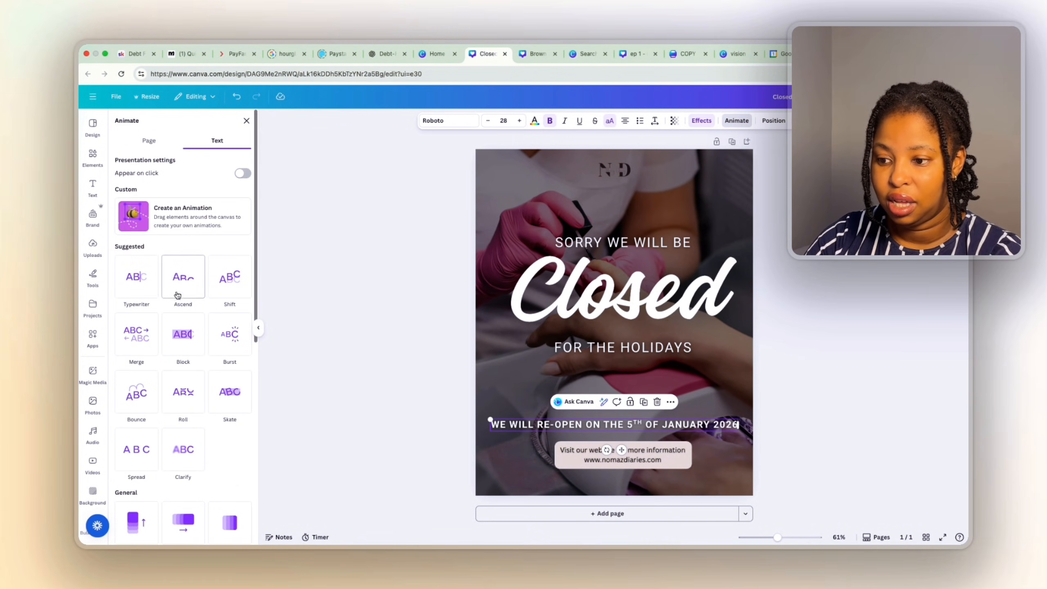
left_click(135, 275)
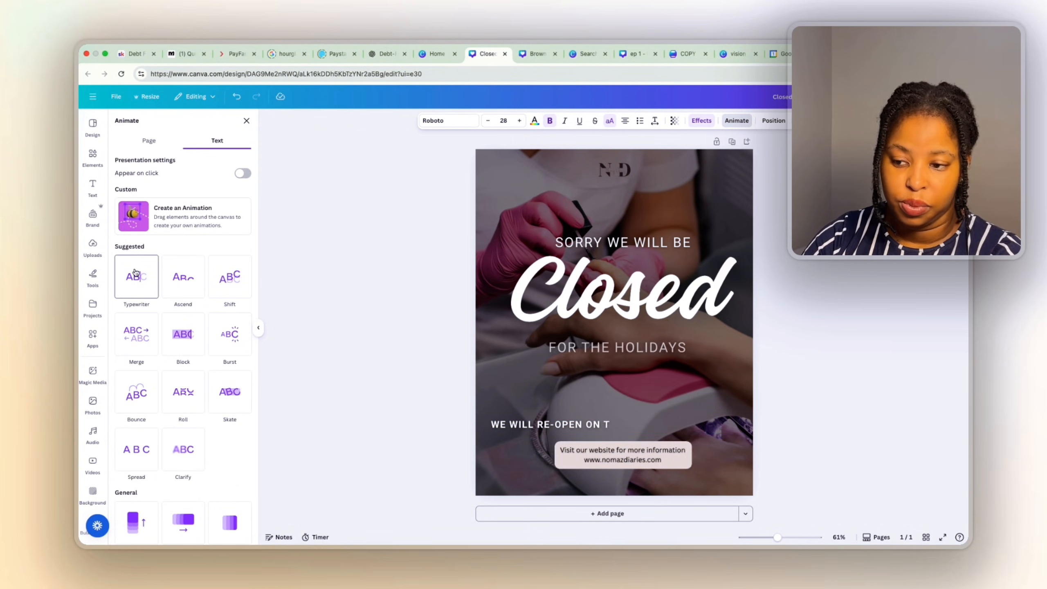
left_click(135, 274)
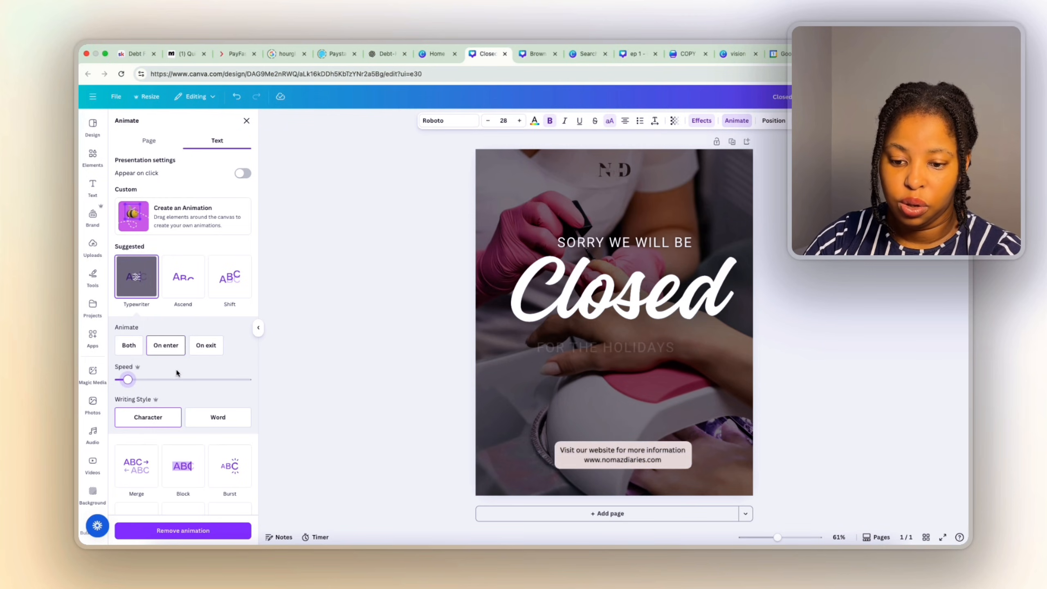
left_click_drag(180, 379, 127, 379)
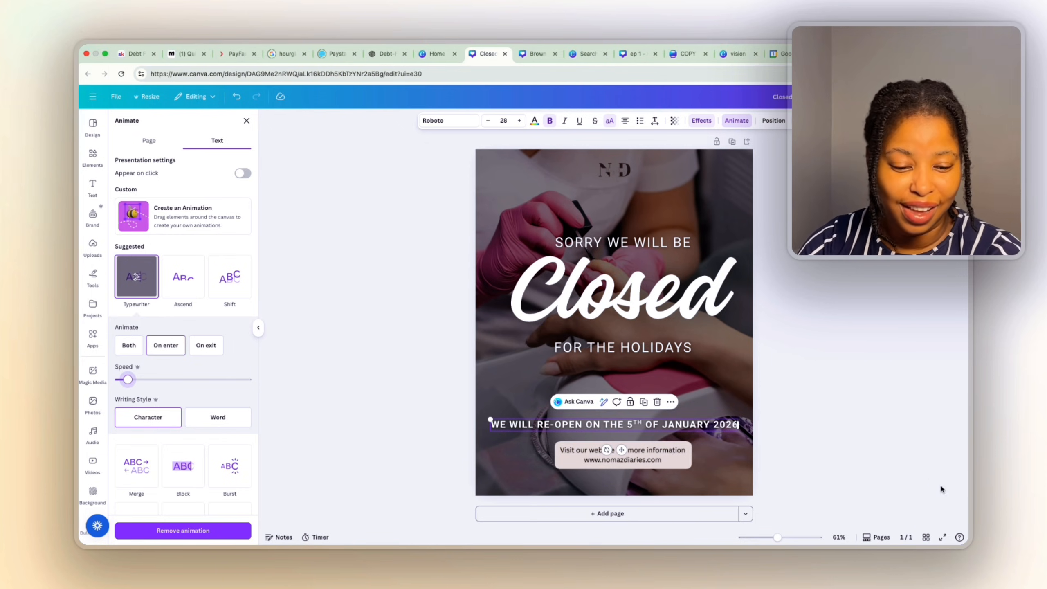
Play the design full screen to check the animations, then select the Closed heading.
left_click(943, 537)
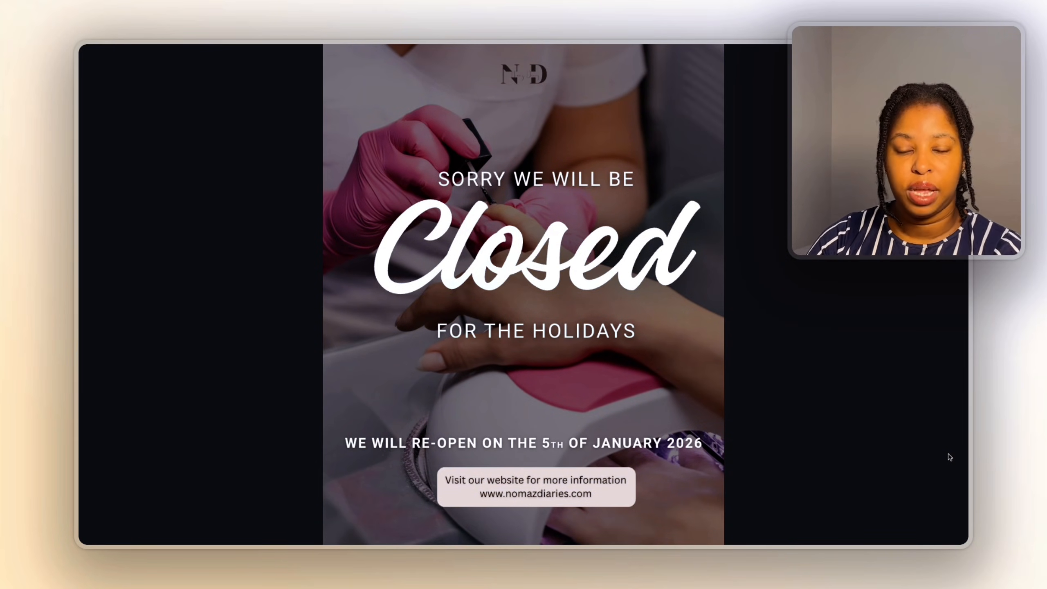
left_click(957, 540)
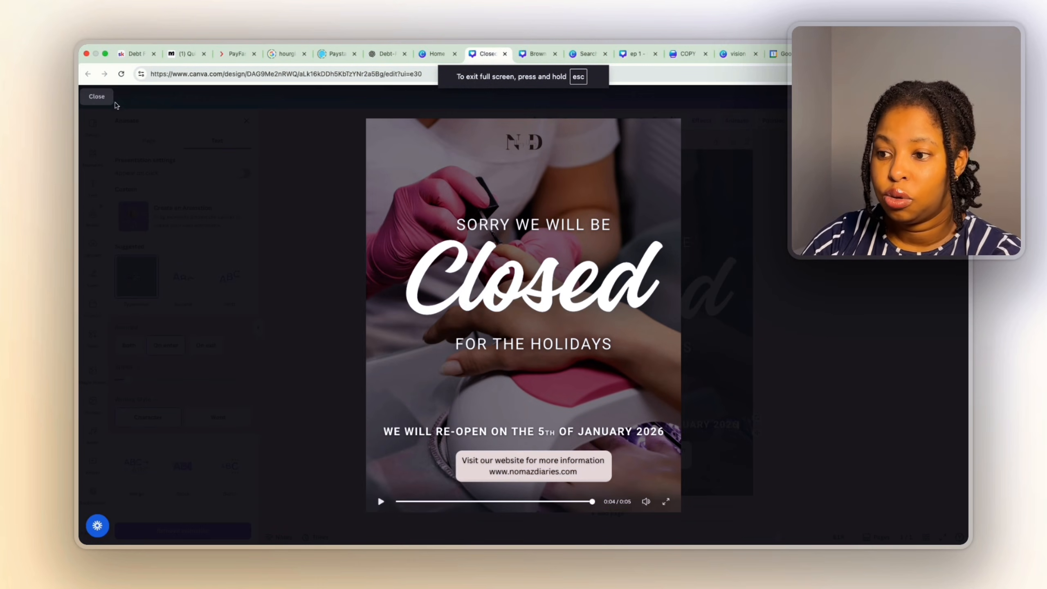
left_click(97, 96)
left_click(577, 283)
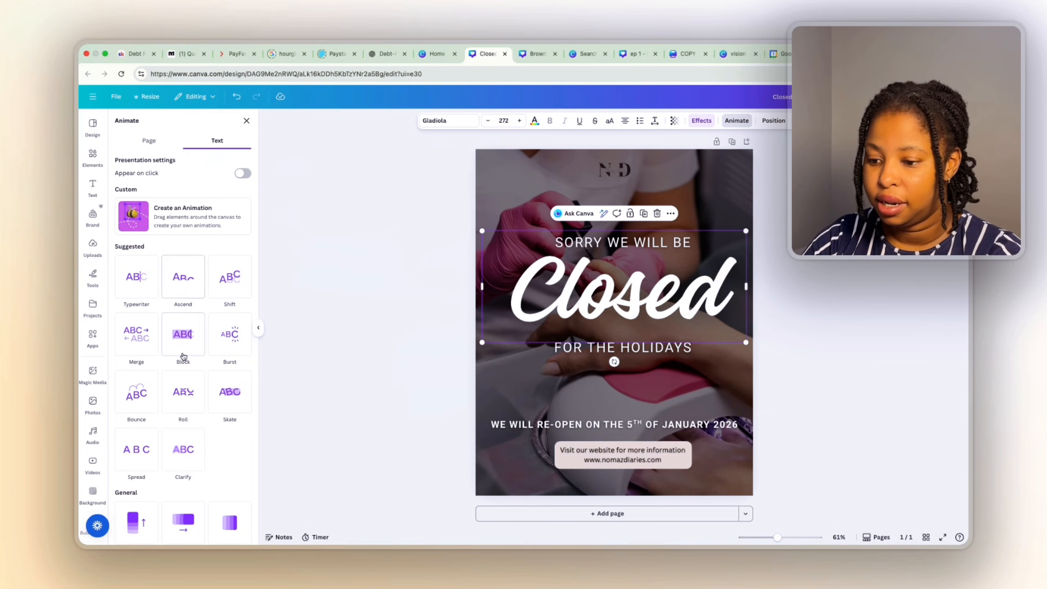
Apply a Breathe animation to the Closed heading with a reduced scale amount.
scroll(183, 356, "down", 1)
scroll(183, 356, "down", 5)
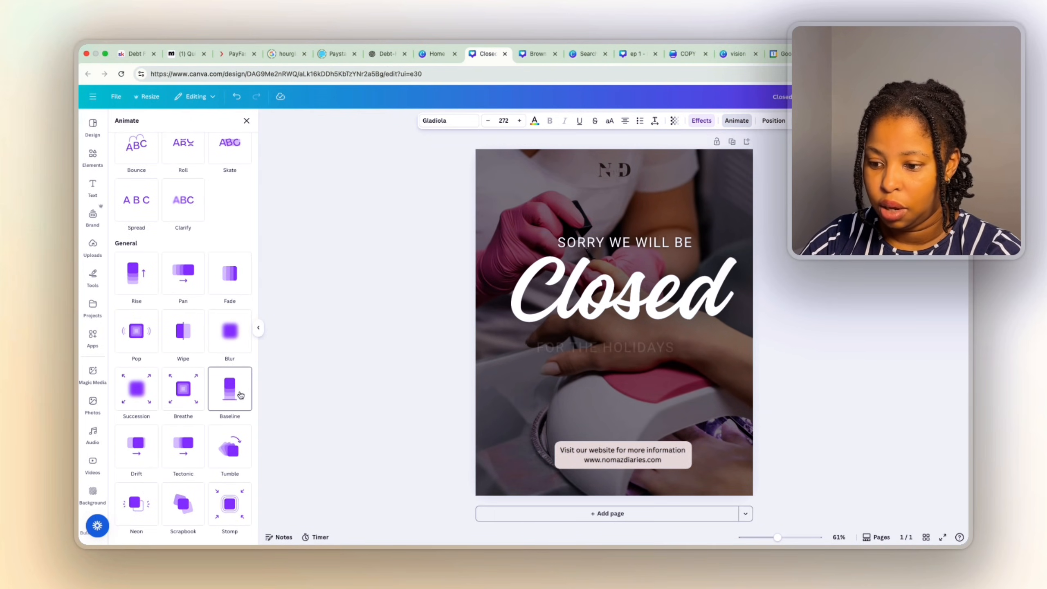
left_click(192, 406)
left_click_drag(175, 452, 139, 453)
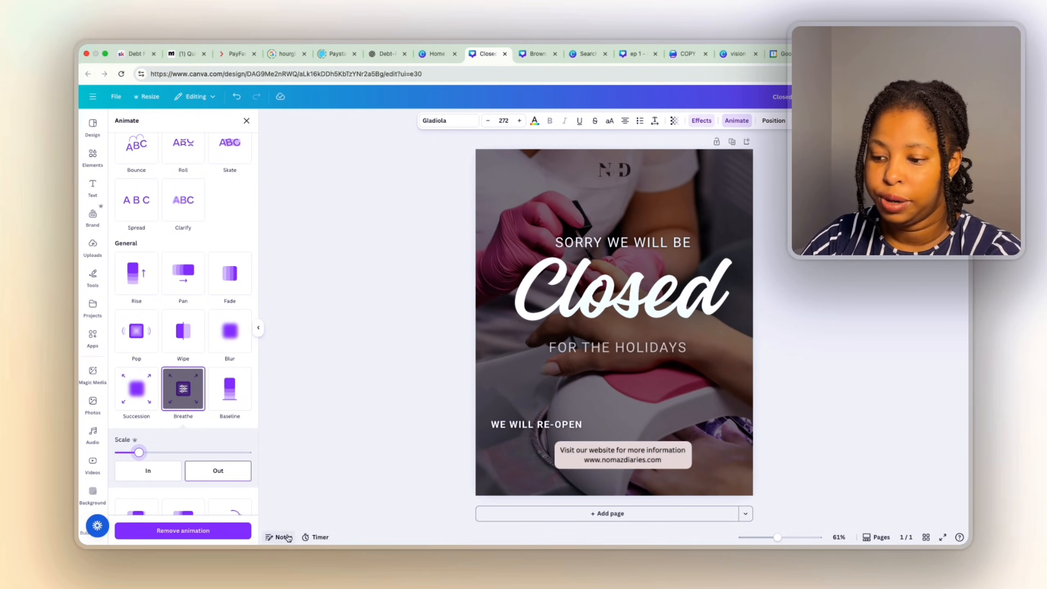
Preview the design full screen, then return to editing with nothing selected.
left_click(940, 537)
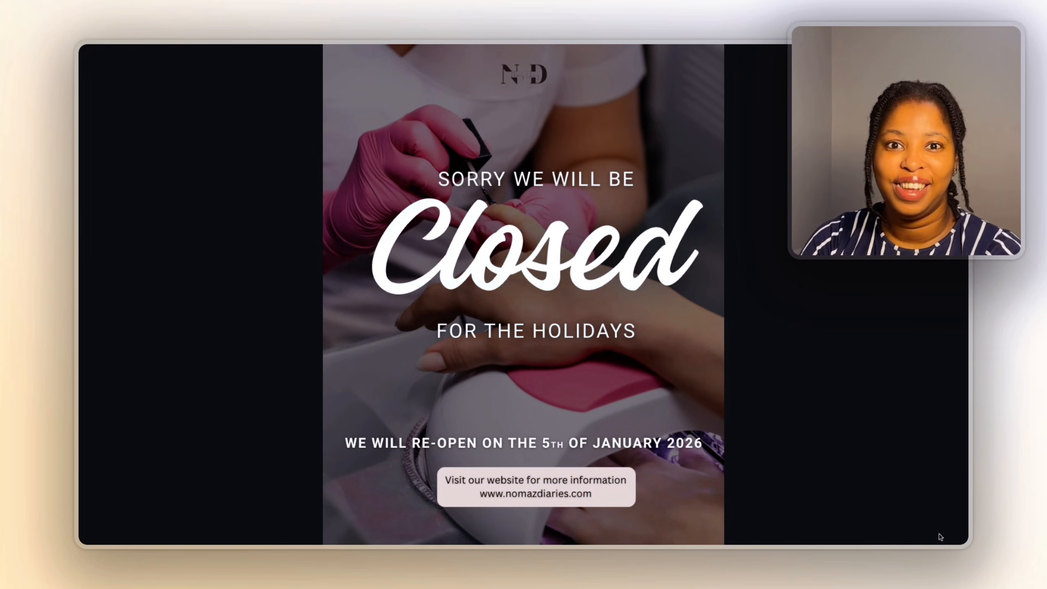
left_click(957, 535)
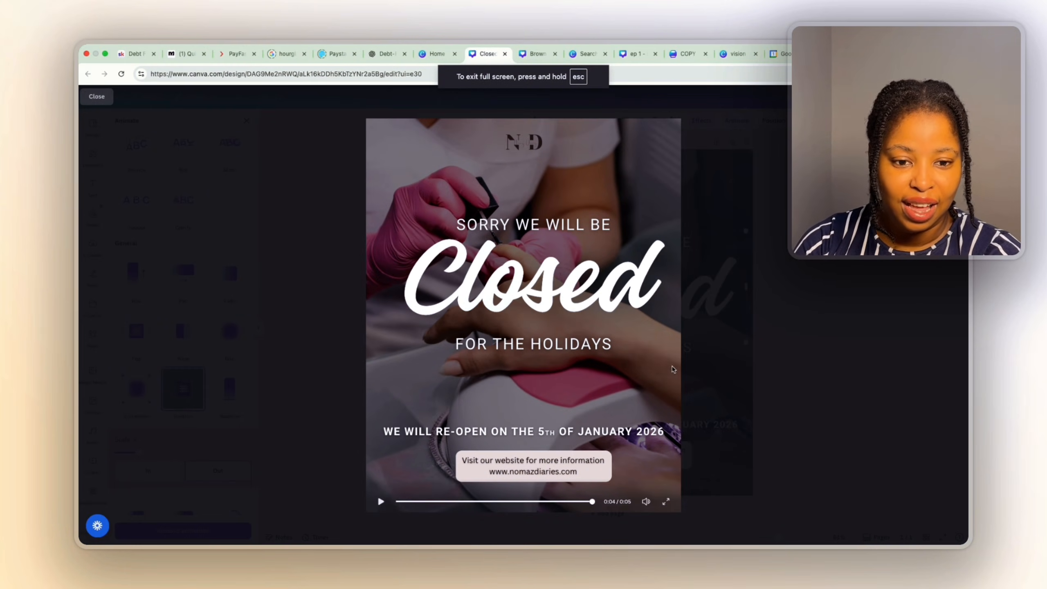
left_click(96, 96)
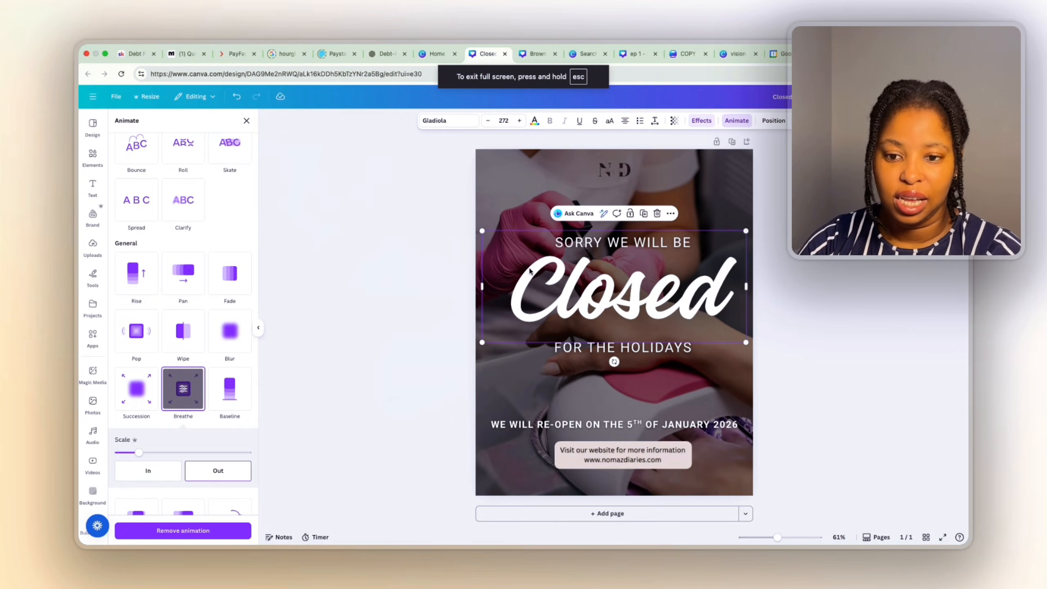
left_click(528, 174)
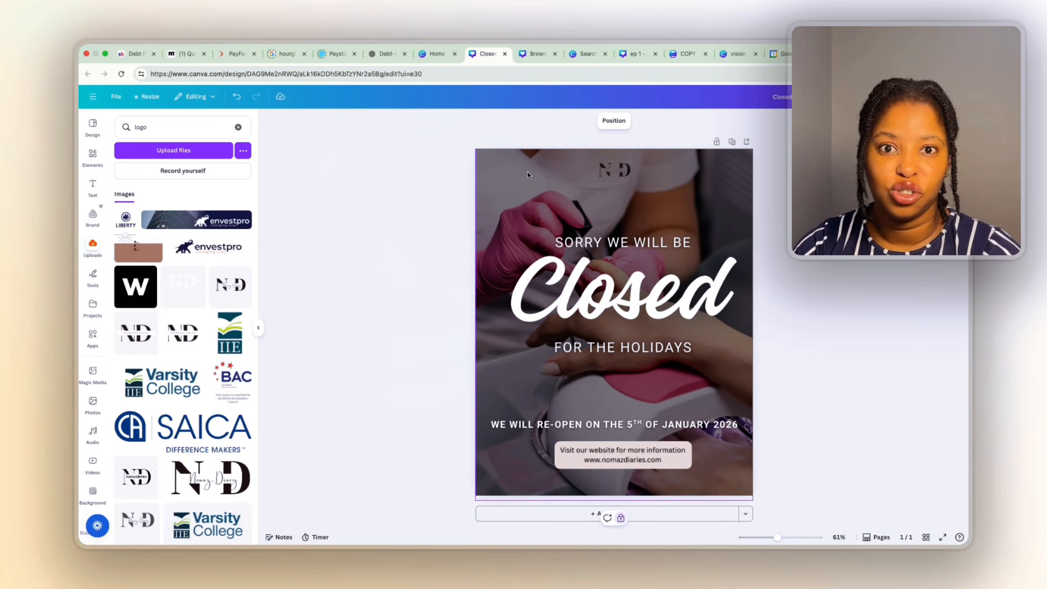